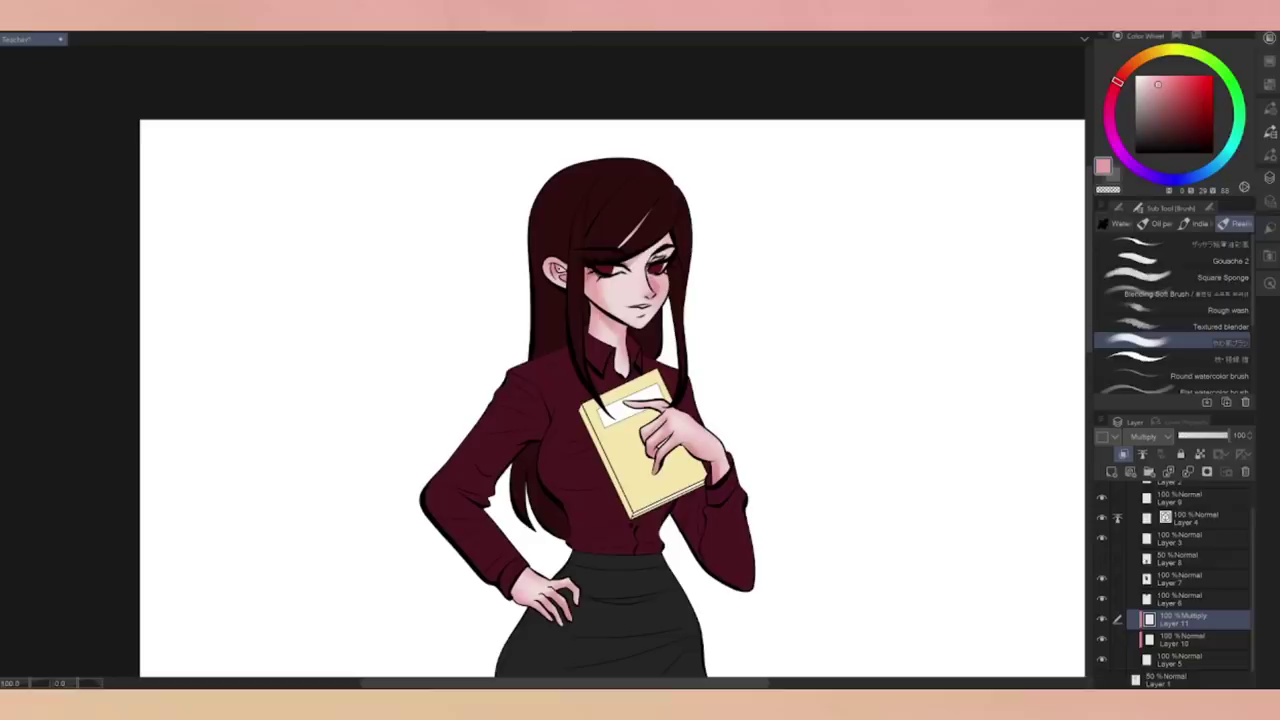
Step: Shade the legs in soft pink on the Multiply layer, deepening the thighs just below the skirt hem
{"action": "scroll", "coordinate": [855, 497], "scroll_direction": "down", "scroll_amount": 10}
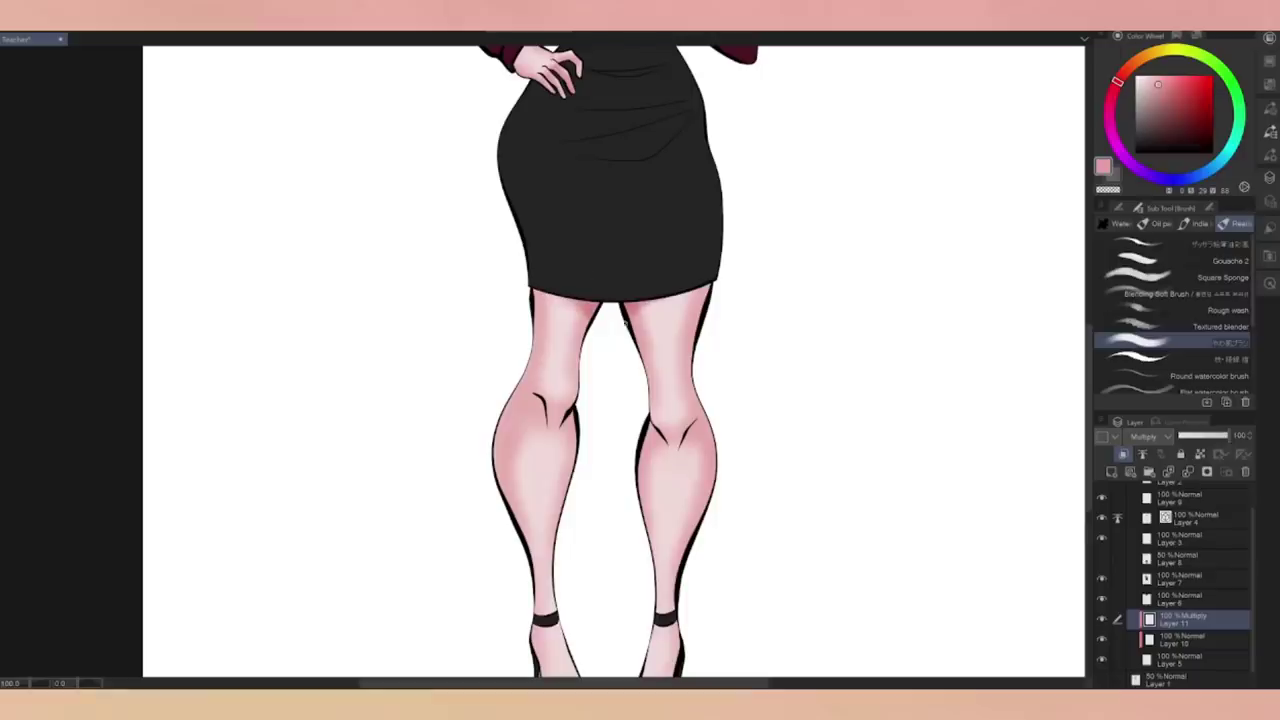
{"action": "key", "text": "c"}
{"action": "key", "text": "c"}
{"action": "scroll", "coordinate": [760, 150], "scroll_direction": "up", "scroll_amount": 3}
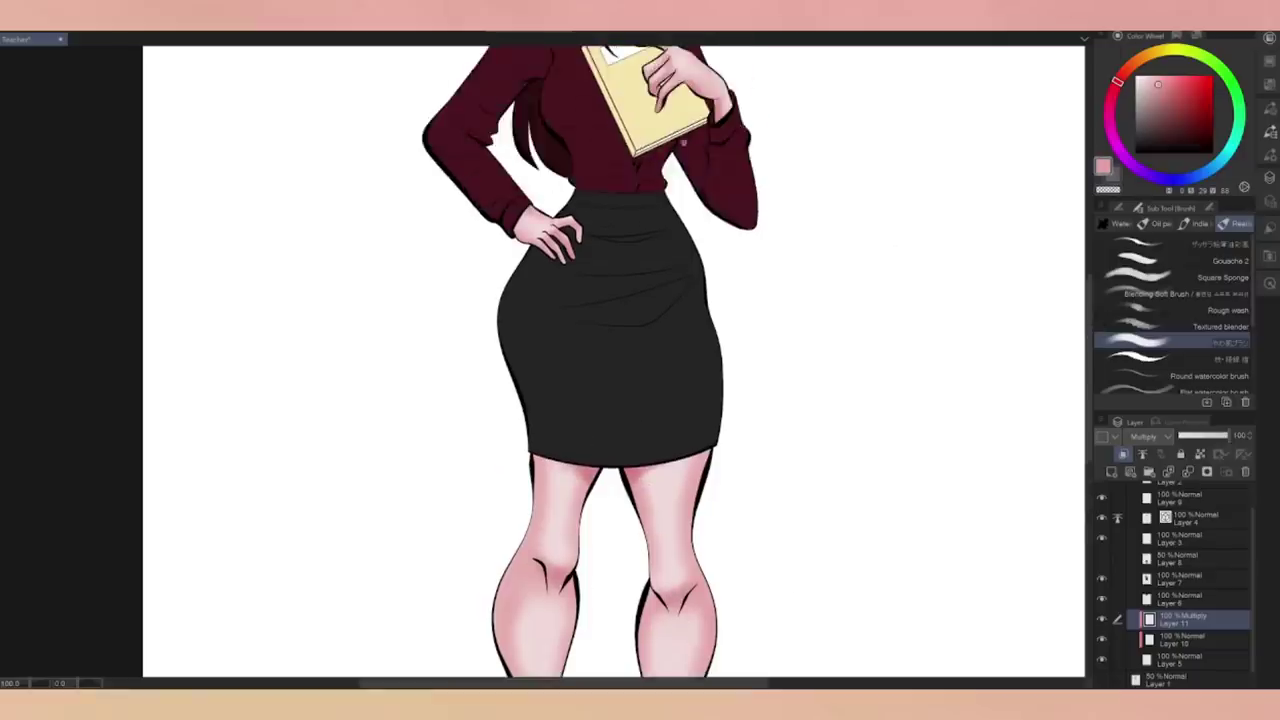
{"action": "scroll", "coordinate": [744, 100], "scroll_direction": "up", "scroll_amount": 5}
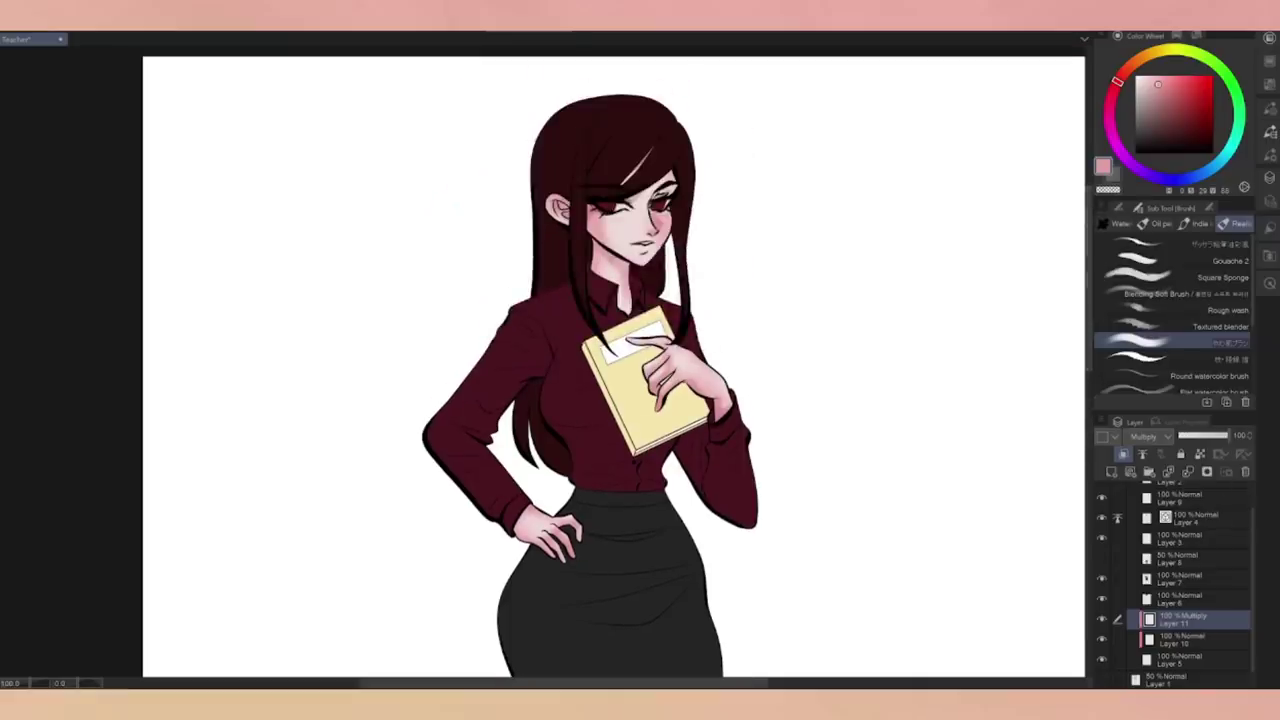
Step: Tint the lips and add blush to the cheeks with the Soft airbrush in a more saturated pinkish red
{"action": "key", "text": "b"}
{"action": "left_click", "coordinate": [1176, 82]}
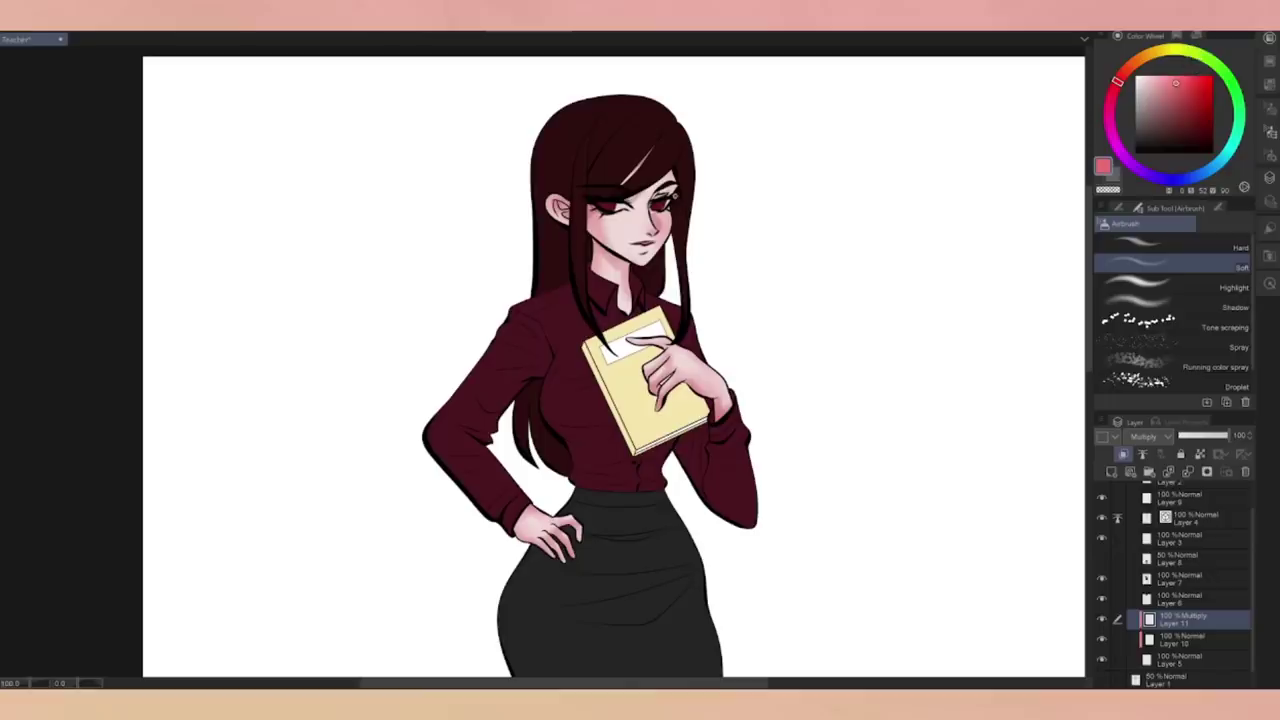
{"action": "left_click_drag", "start_coordinate": [640, 248], "coordinate": [634, 246]}
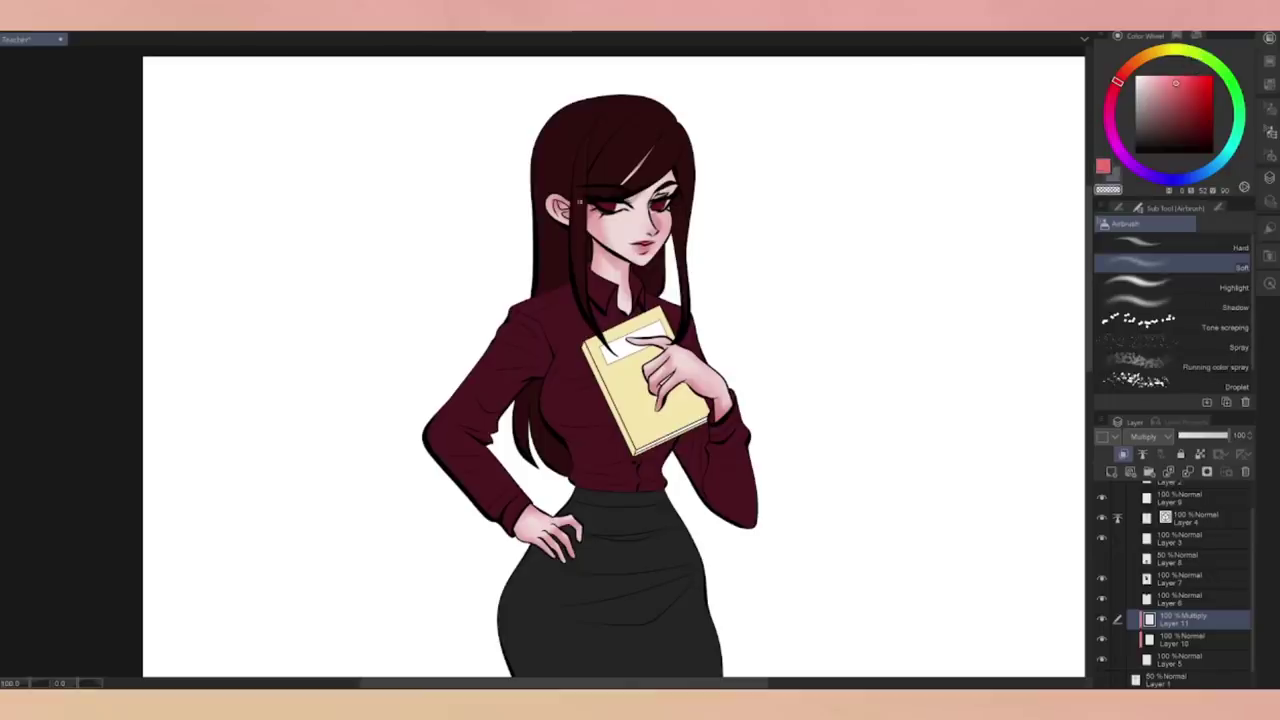
{"action": "key", "text": "b"}
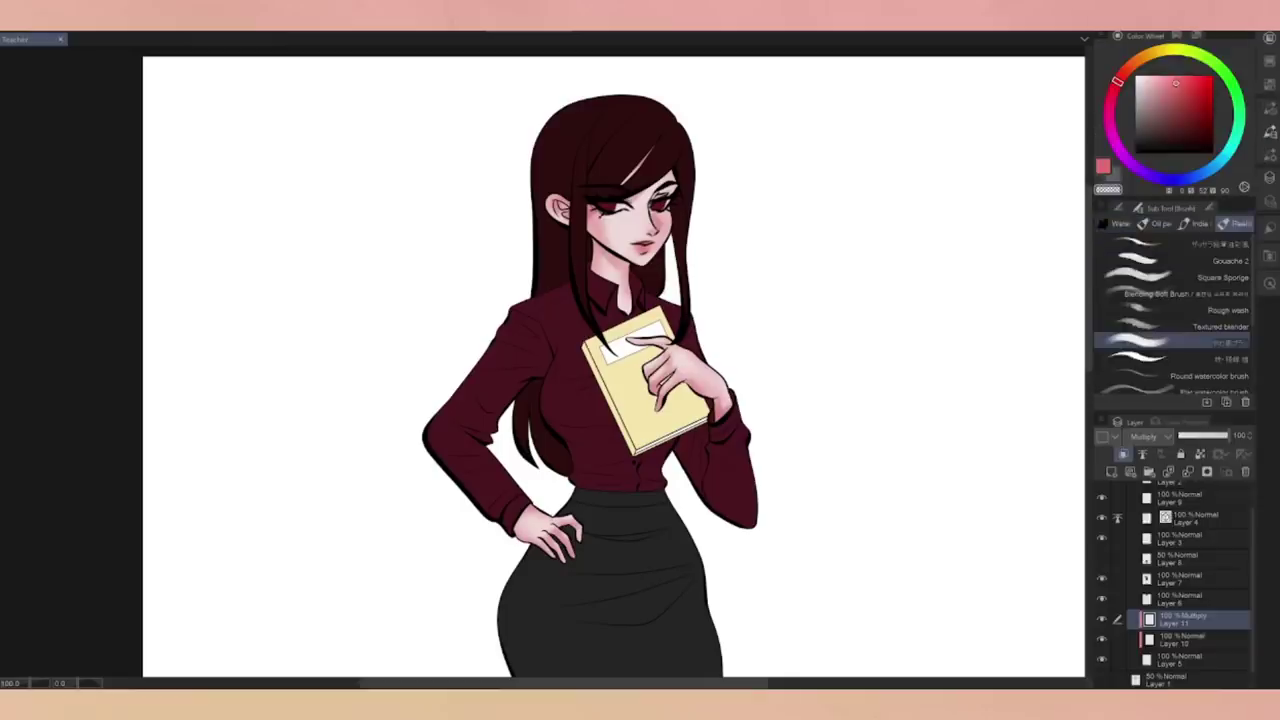
{"action": "key", "text": "b"}
{"action": "left_click", "coordinate": [1104, 170]}
{"action": "left_click_drag", "start_coordinate": [592, 224], "coordinate": [676, 218]}
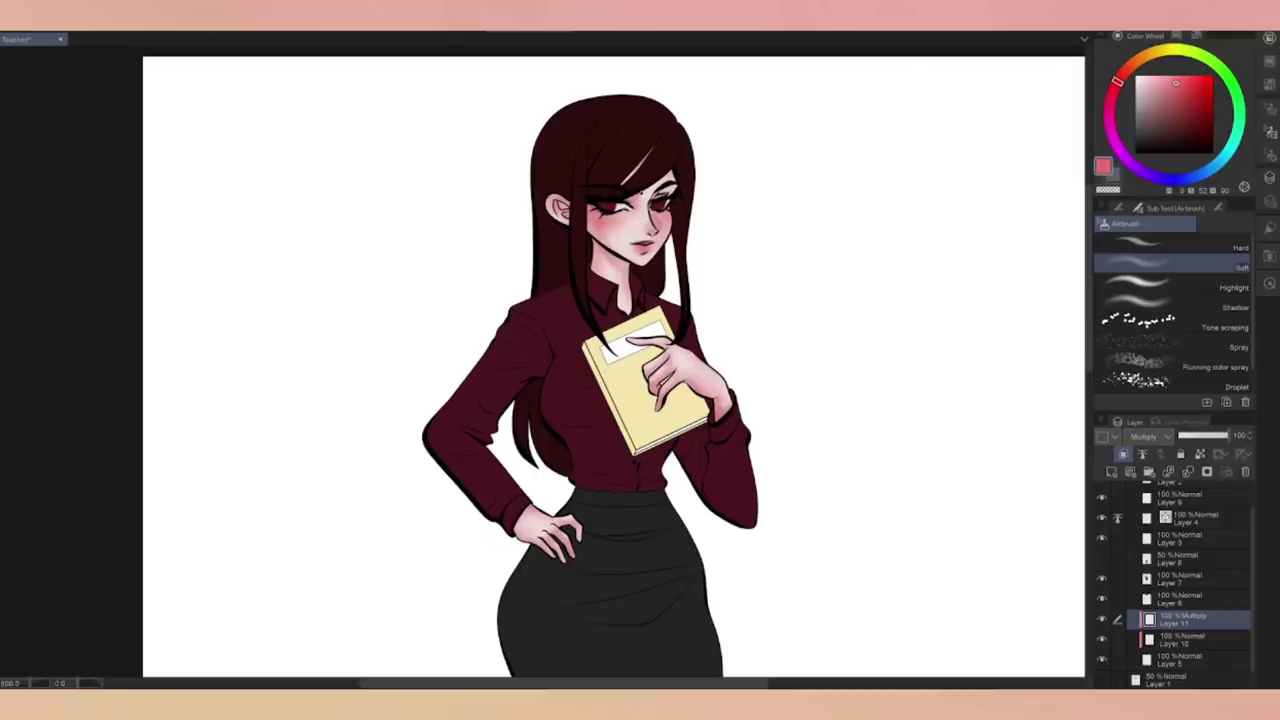
Step: Clean up the area beside the neck on Layer 9 with the Rough eraser
{"action": "left_click", "coordinate": [1190, 640]}
{"action": "key", "text": "j"}
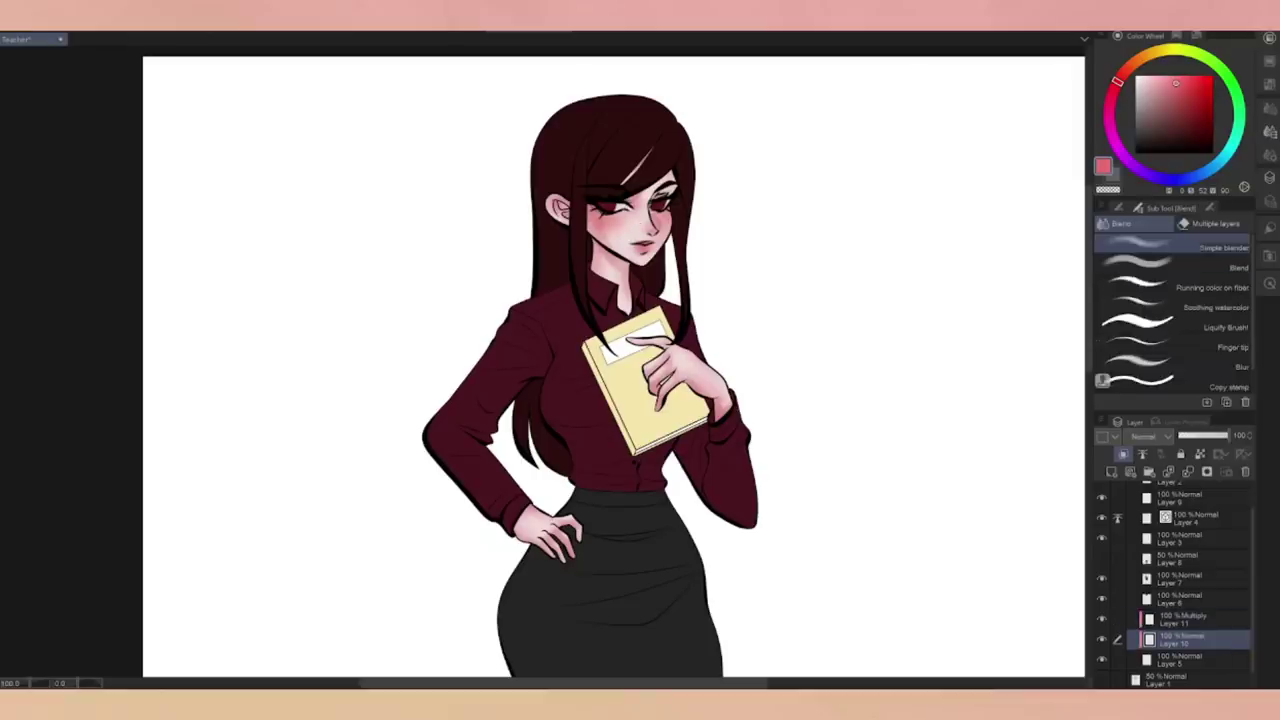
{"action": "scroll", "coordinate": [1203, 556], "scroll_direction": "up", "scroll_amount": 2}
{"action": "left_click", "coordinate": [1190, 528]}
{"action": "key", "text": "e"}
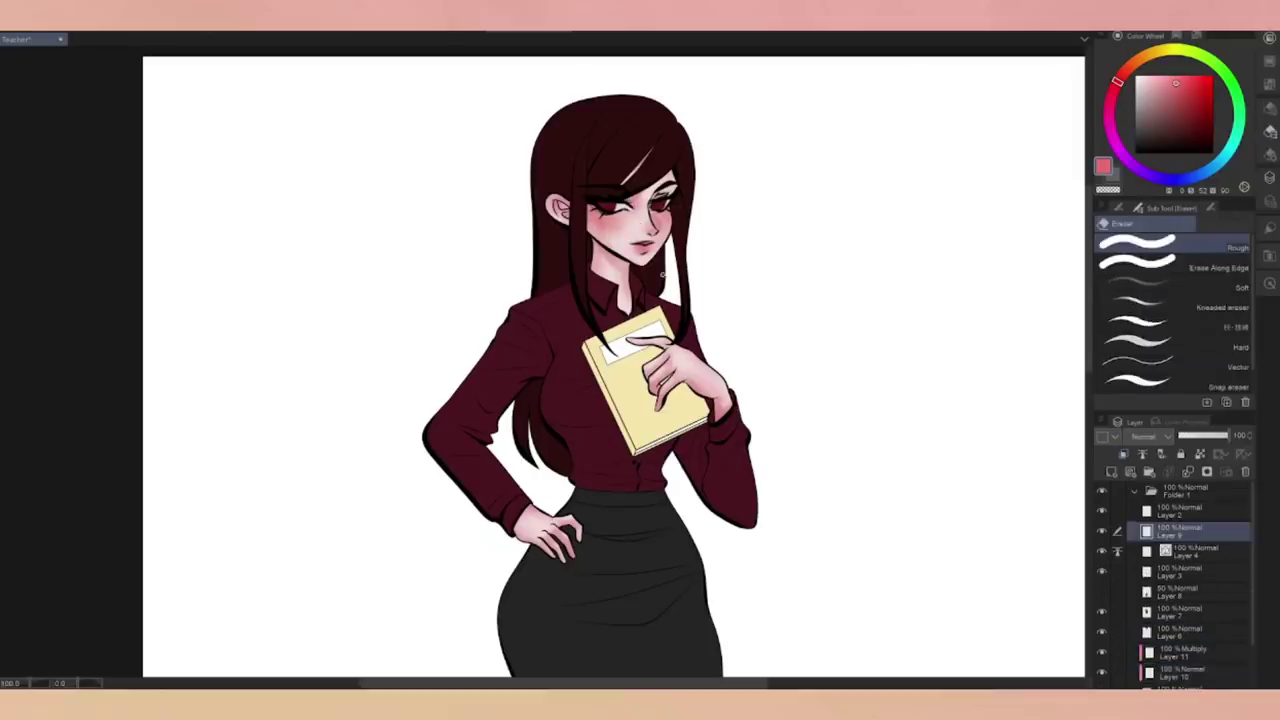
{"action": "scroll", "coordinate": [851, 451], "scroll_direction": "down", "scroll_amount": 5}
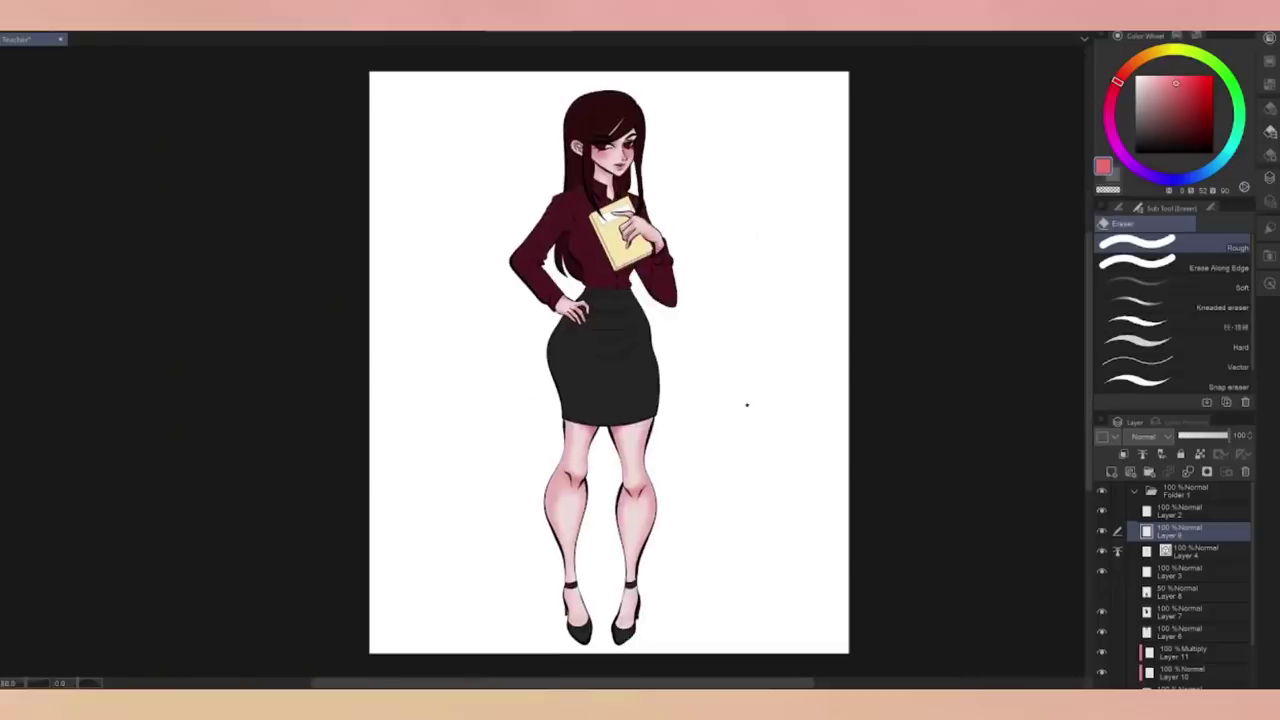
Step: Add a clipped layer in Normal mode above the skin's Multiply layer and softly airbrush light blue tints on the skin
{"action": "left_click", "coordinate": [1180, 652]}
{"action": "key", "text": "ctrl+shift+n"}
{"action": "left_click", "coordinate": [1140, 436]}
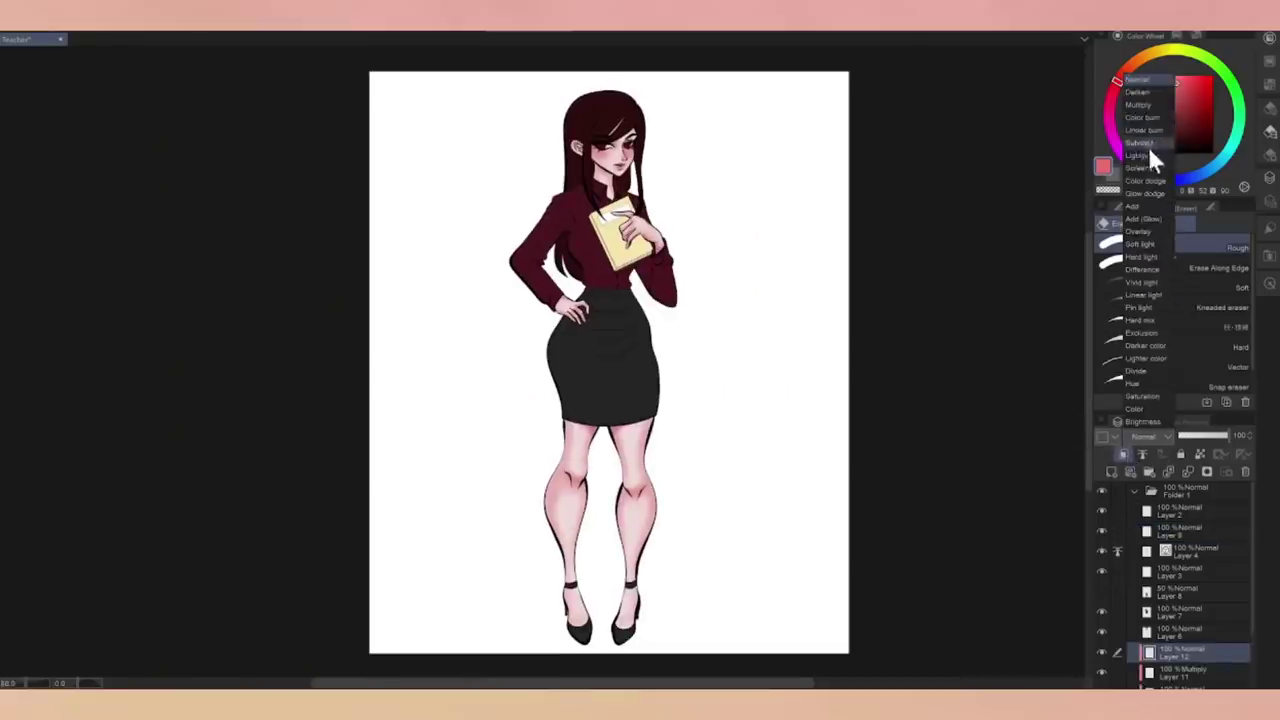
{"action": "mouse_move", "coordinate": [1238, 112]}
{"action": "left_mouse_down"}
{"action": "mouse_move", "coordinate": [1272, 128]}
{"action": "mouse_move", "coordinate": [1216, 167]}
{"action": "left_mouse_up"}
{"action": "key", "text": "b"}
{"action": "scroll", "coordinate": [618, 104], "scroll_direction": "up", "scroll_amount": 1}
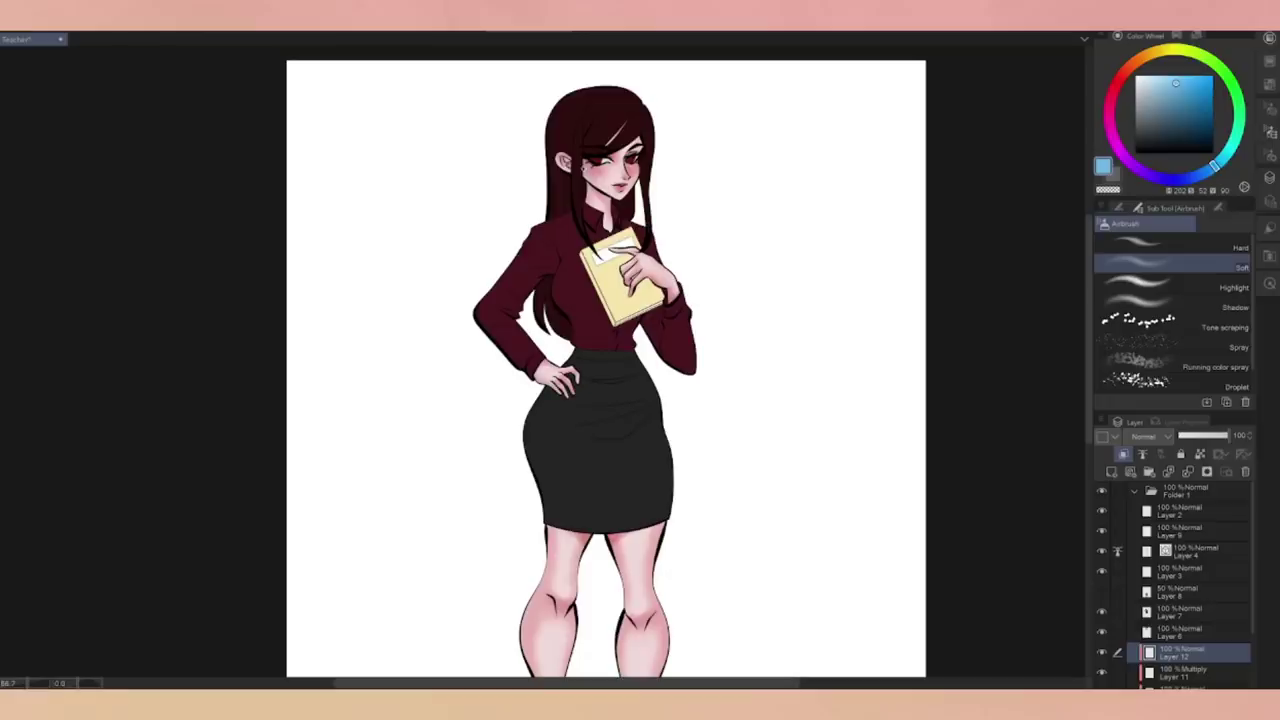
{"action": "scroll", "coordinate": [599, 281], "scroll_direction": "down", "scroll_amount": 1}
{"action": "scroll", "coordinate": [599, 281], "scroll_direction": "up", "scroll_amount": 1}
{"action": "key", "text": "ctrl"}
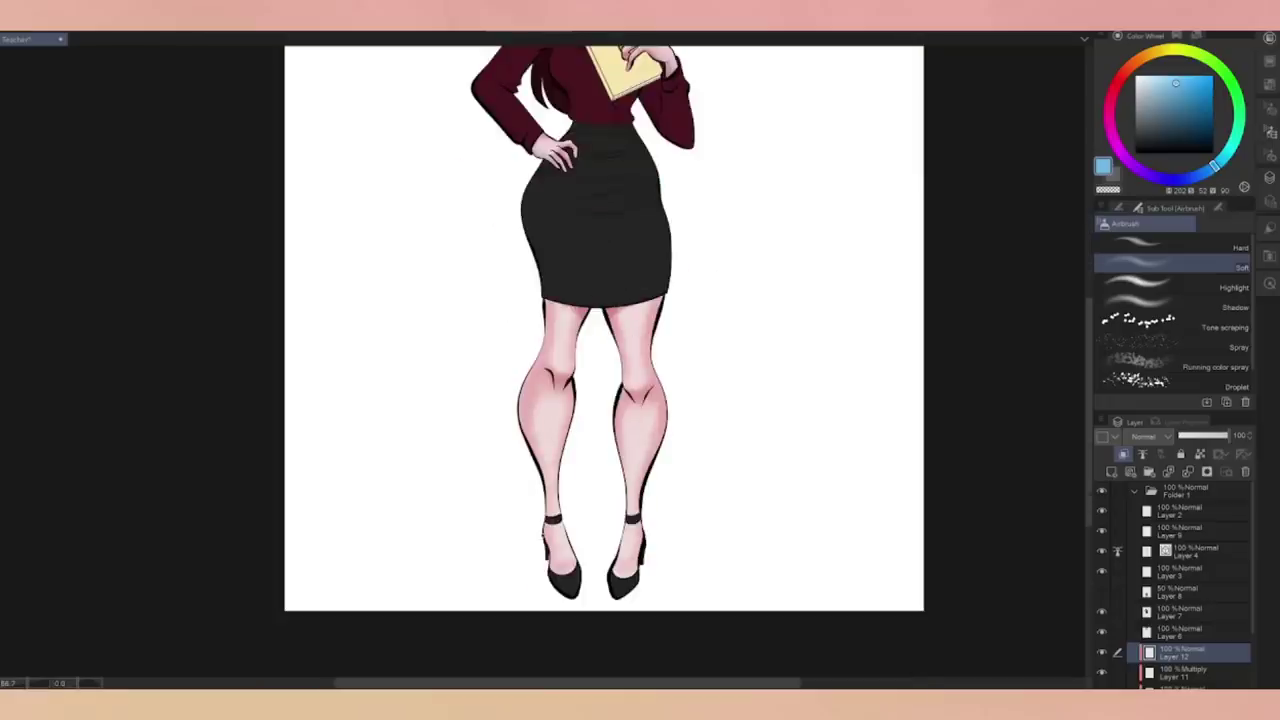
{"action": "scroll", "coordinate": [599, 330], "scroll_direction": "down", "scroll_amount": 1}
{"action": "scroll", "coordinate": [599, 250], "scroll_direction": "up", "scroll_amount": 1}
Step: Paint very dark maroon shadows on the hair with the Gouache 2 brush on a new layer clipped above Layer 6
{"action": "left_click", "coordinate": [1111, 471]}
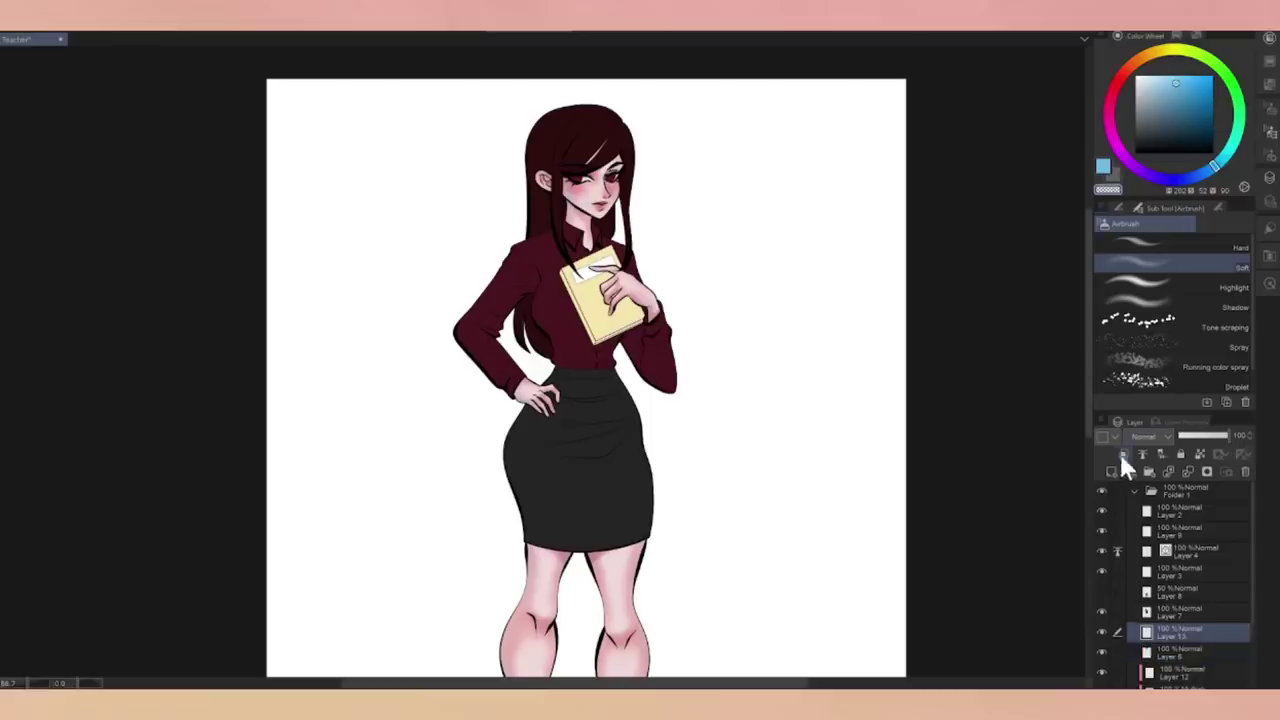
{"action": "key", "text": "i"}
{"action": "left_click", "coordinate": [1183, 146]}
{"action": "key", "text": "b"}
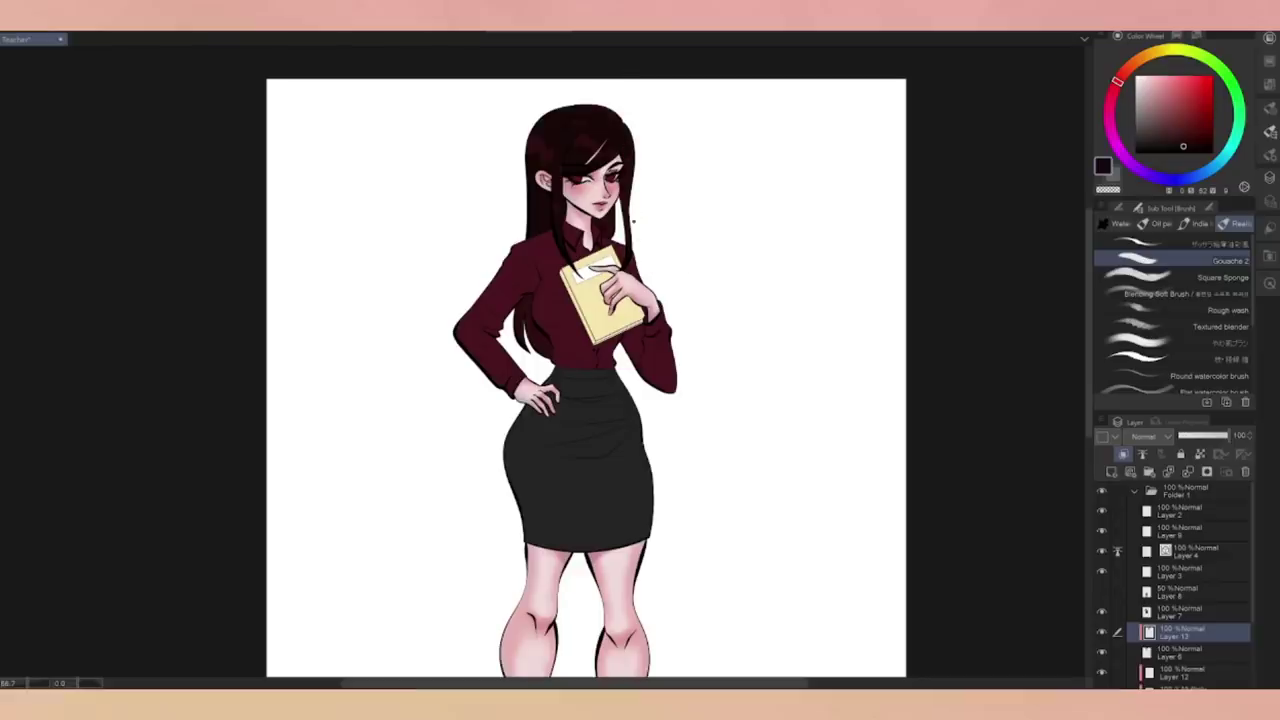
{"action": "key", "text": "c"}
{"action": "key", "text": "c"}
Step: Add an Add (Glow) layer beneath the hair shadow layer and softly airbrush orange highlights onto the hair
{"action": "left_click", "coordinate": [1130, 471]}
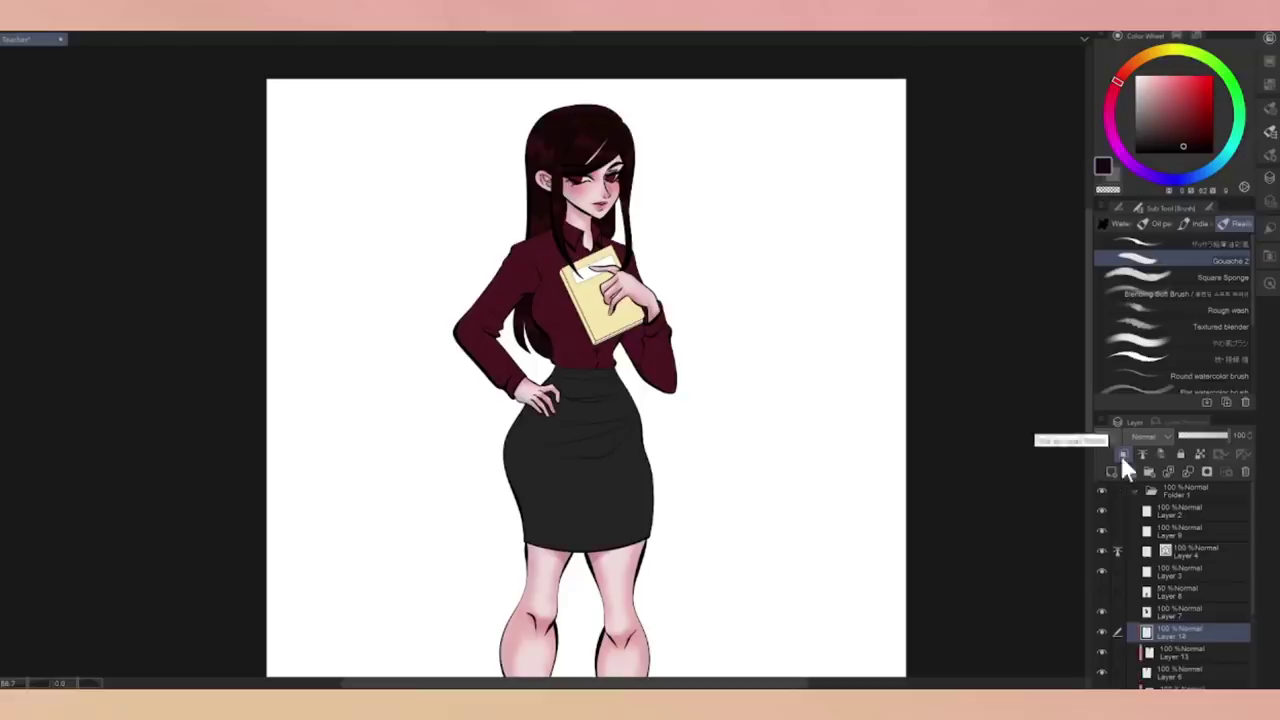
{"action": "left_click", "coordinate": [1145, 436]}
{"action": "left_click", "coordinate": [1157, 223]}
{"action": "left_click", "coordinate": [1142, 58]}
{"action": "left_click", "coordinate": [1187, 90]}
{"action": "key", "text": "b"}
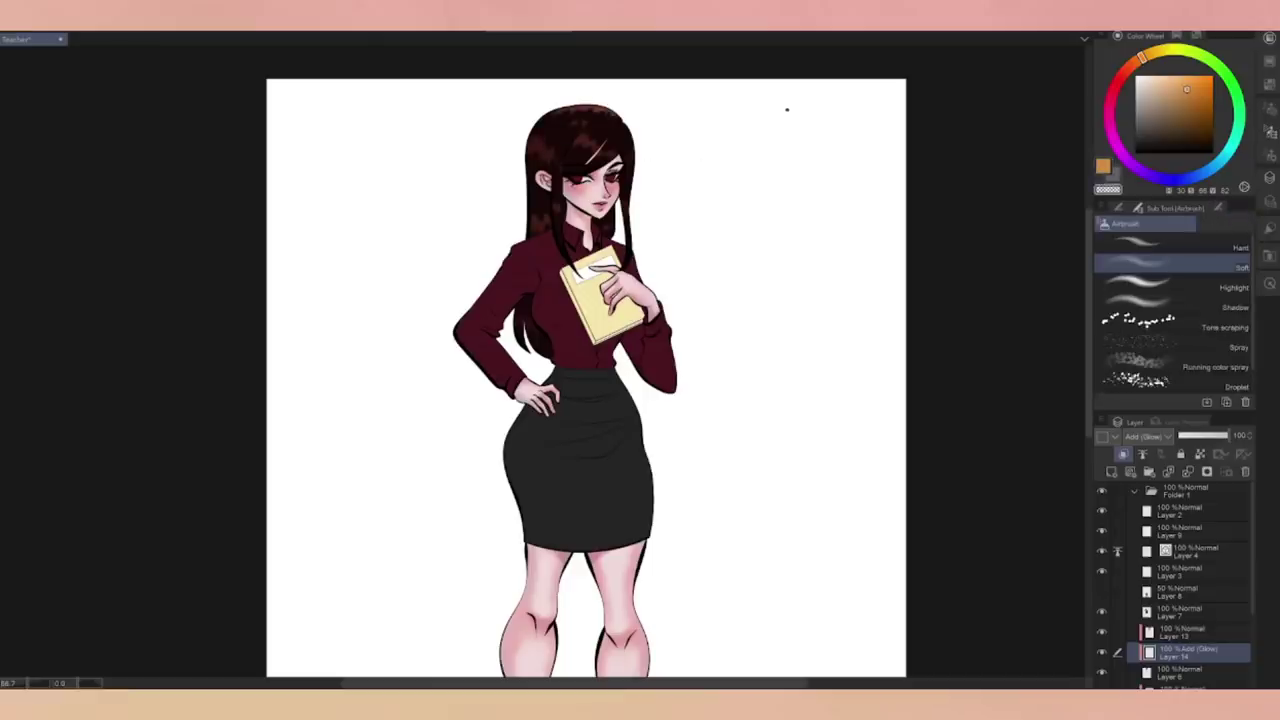
Step: Soften the hair shadows on Layer 13 with the Simple blender and rework them with Gouache 2 in the earlier dark maroon
{"action": "left_click", "coordinate": [1195, 632]}
{"action": "key", "text": "j"}
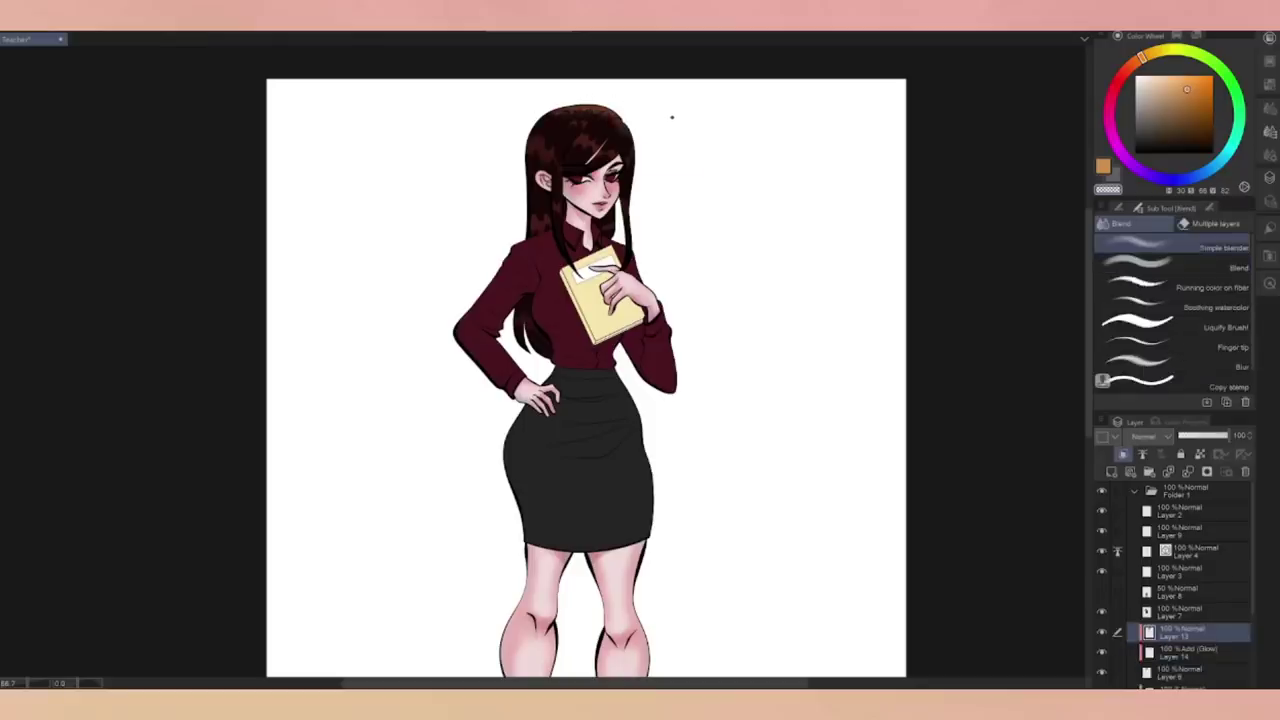
{"action": "left_click", "coordinate": [1158, 38]}
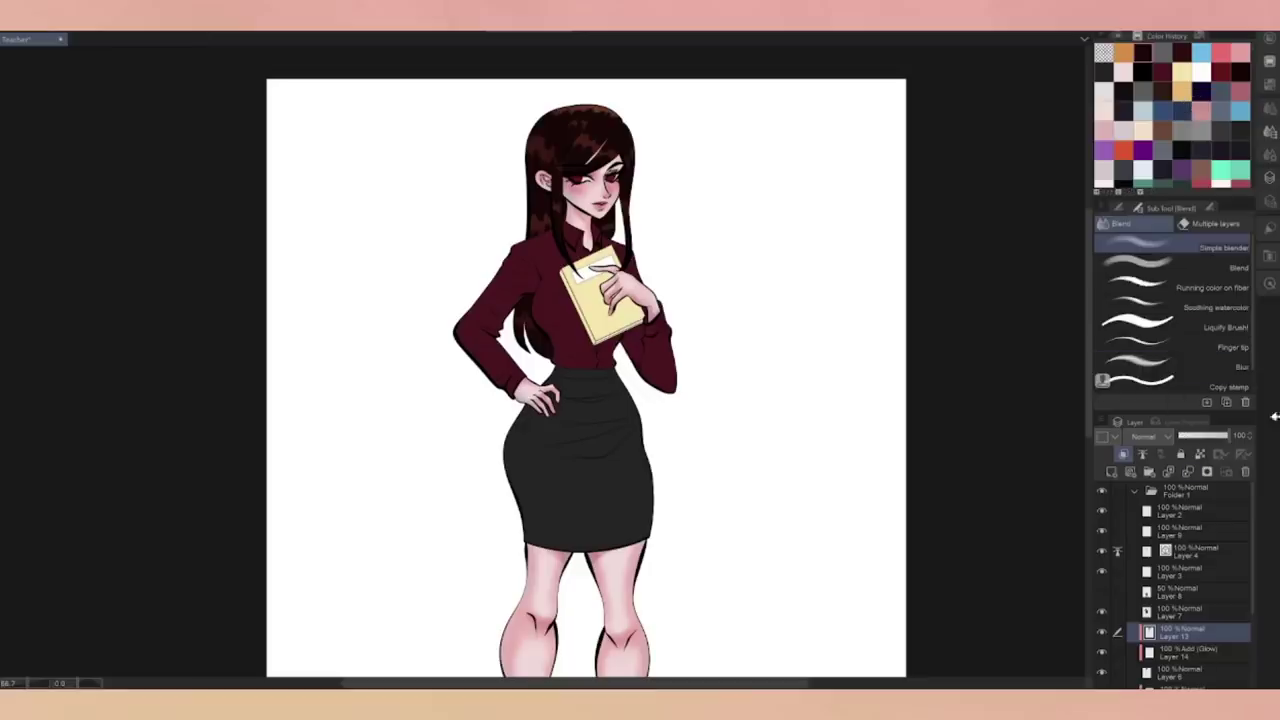
{"action": "key", "text": "b"}
{"action": "left_click", "coordinate": [1137, 37]}
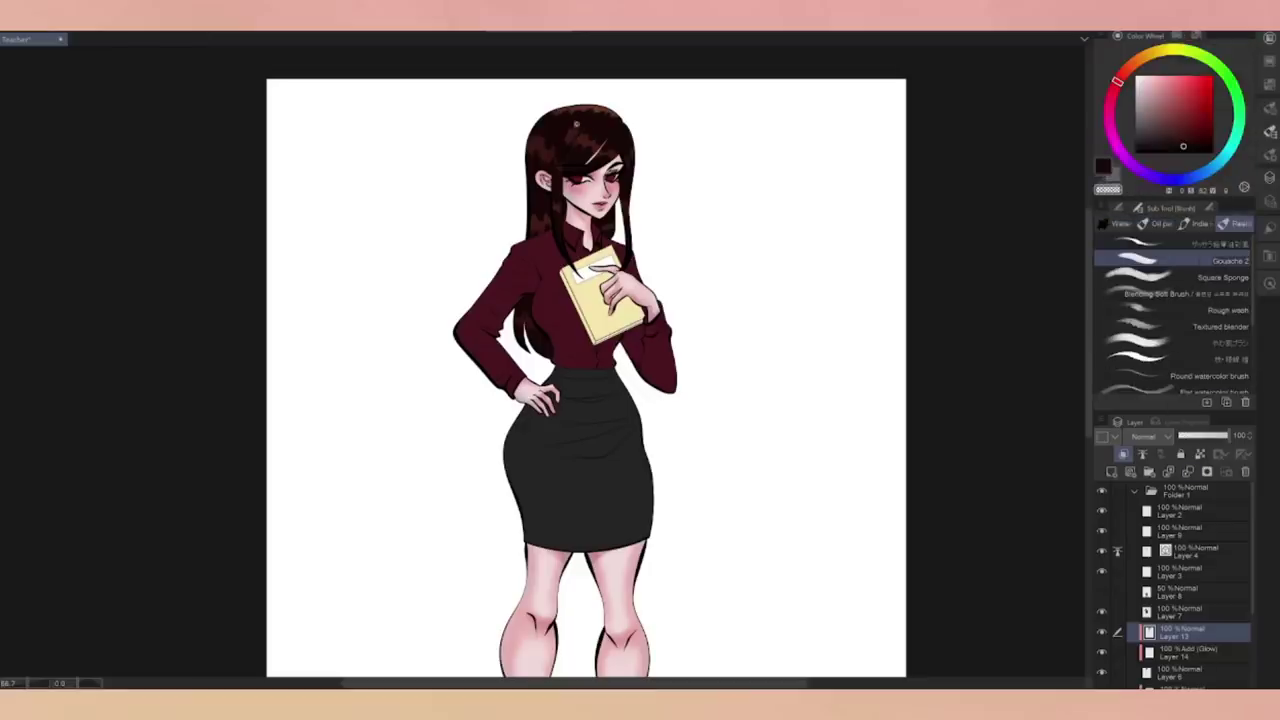
{"action": "key", "text": "c"}
{"action": "scroll", "coordinate": [712, 316], "scroll_direction": "down", "scroll_amount": 2}
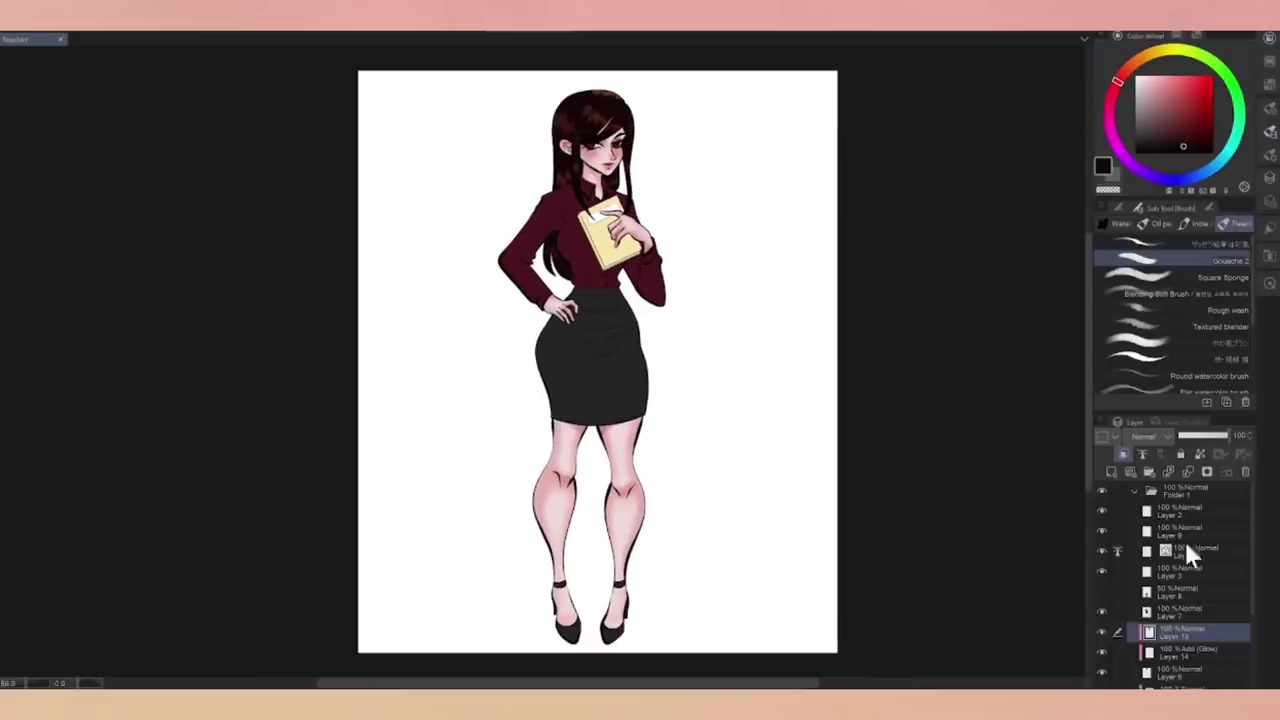
Step: Refine the dark hair strokes around the bangs and crown on Layer 13 with the Gouache 2 brush
{"action": "left_click", "coordinate": [1240, 243]}
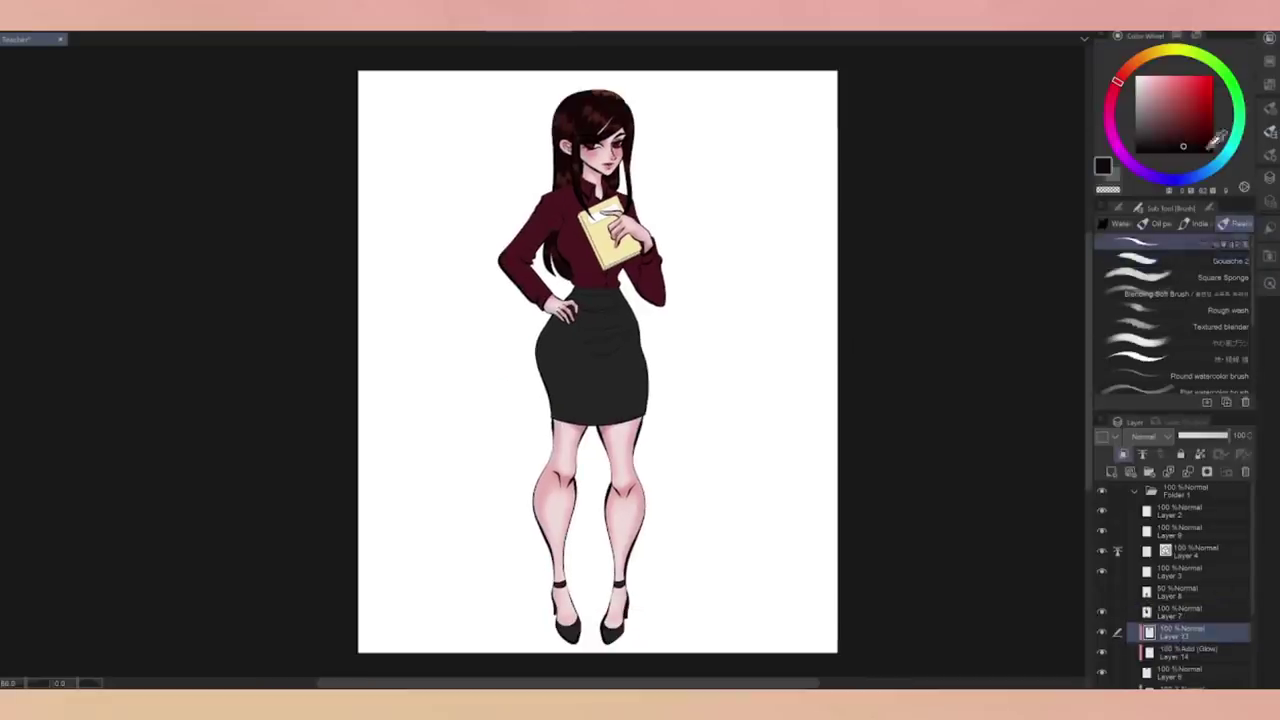
{"action": "scroll", "coordinate": [729, 165], "scroll_direction": "up", "scroll_amount": 2}
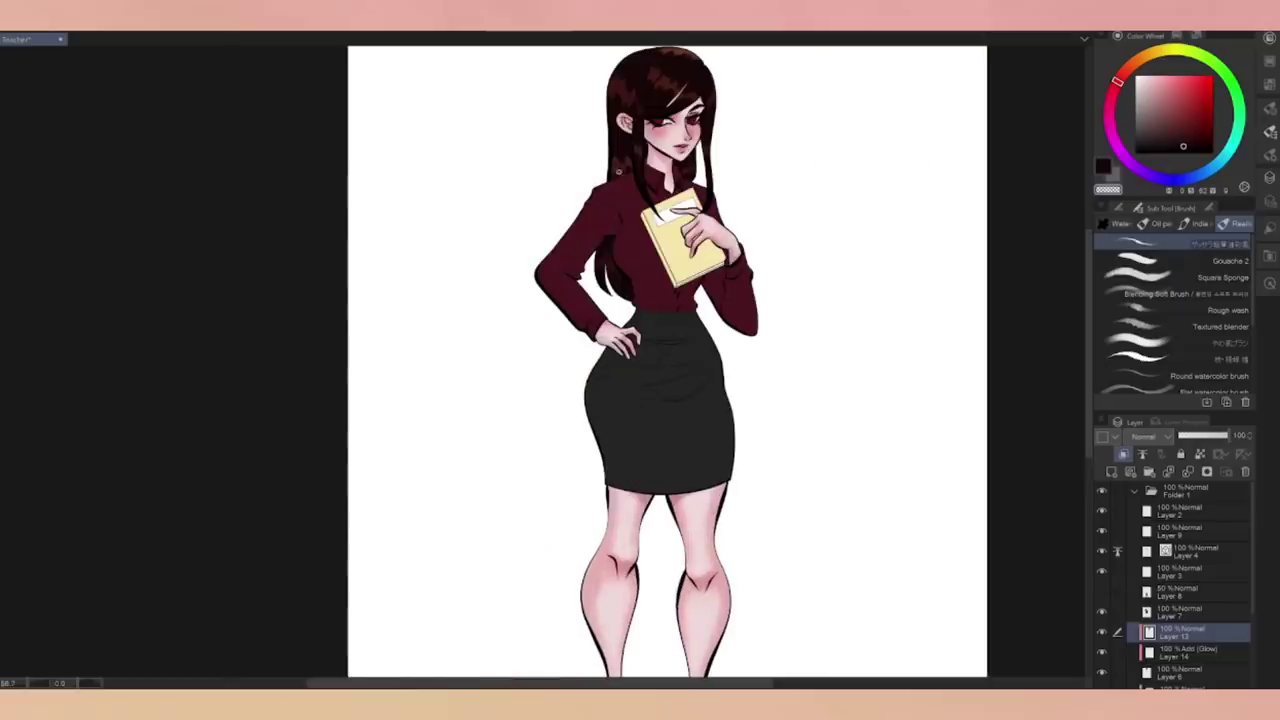
{"action": "left_click", "coordinate": [1207, 260]}
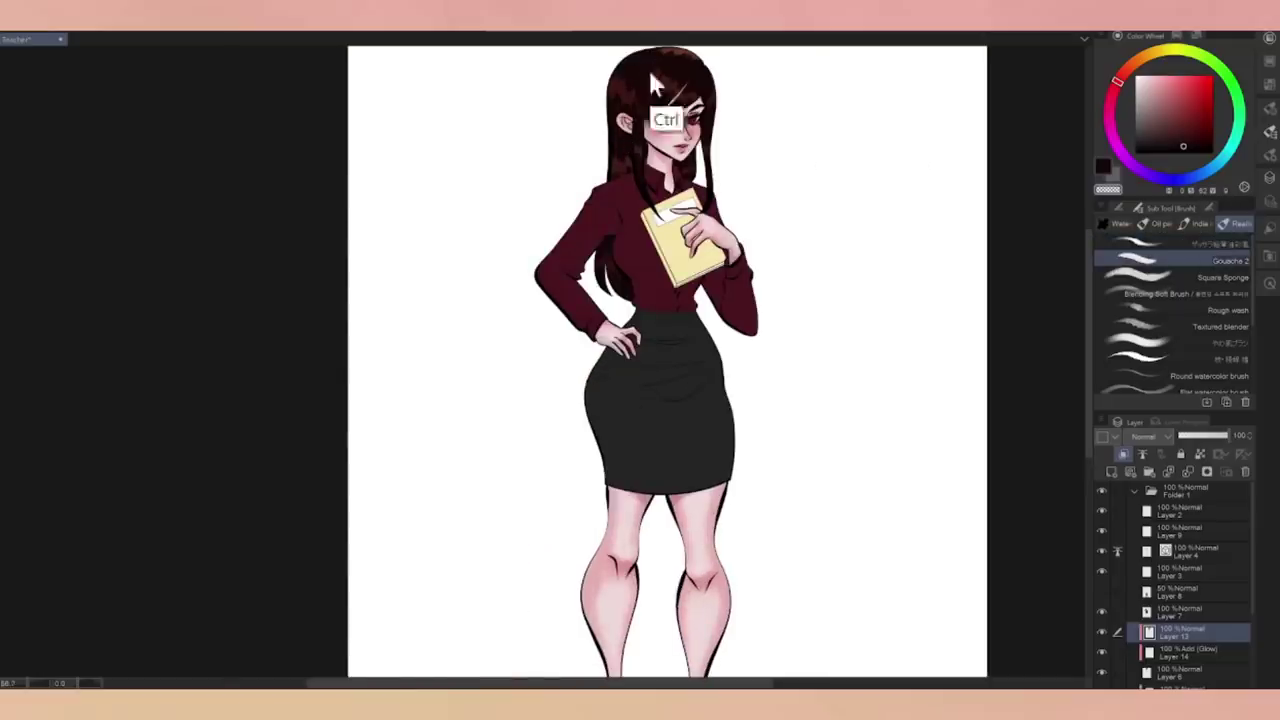
{"action": "scroll", "coordinate": [597, 131], "scroll_direction": "up", "scroll_amount": 2}
{"action": "left_click_drag", "start_coordinate": [640, 178], "coordinate": [613, 208]}
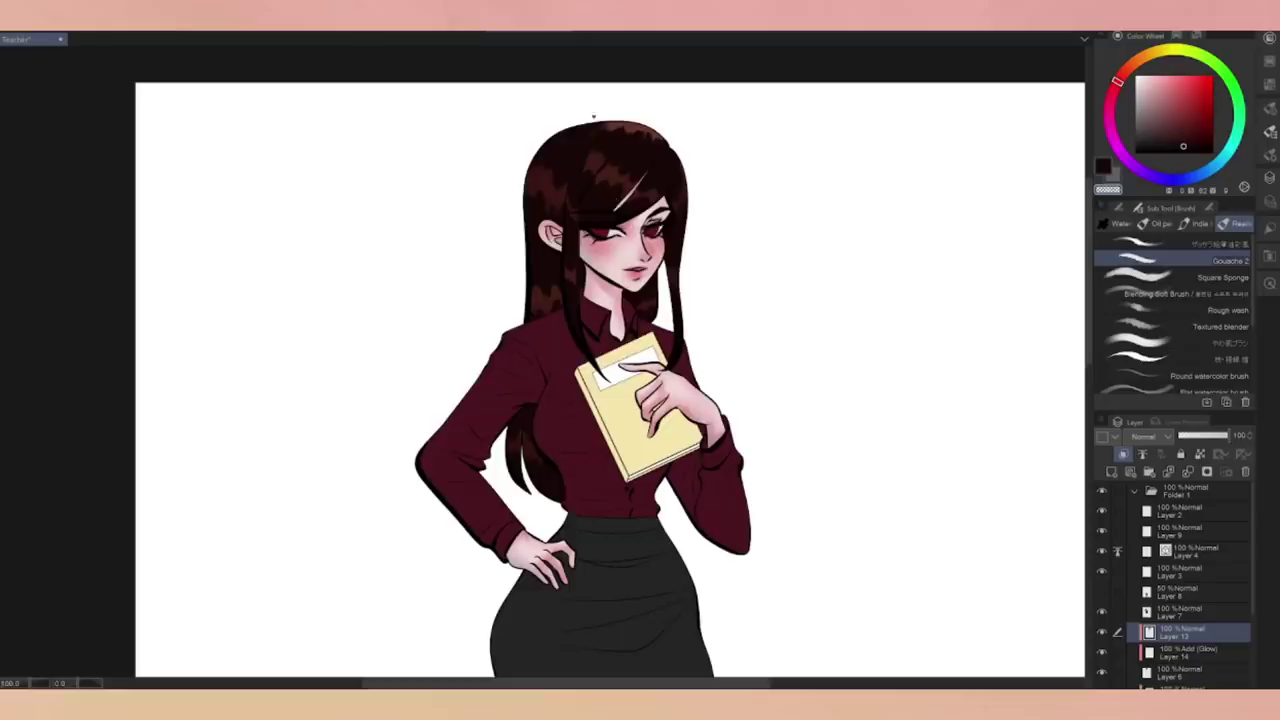
{"action": "key", "text": "p"}
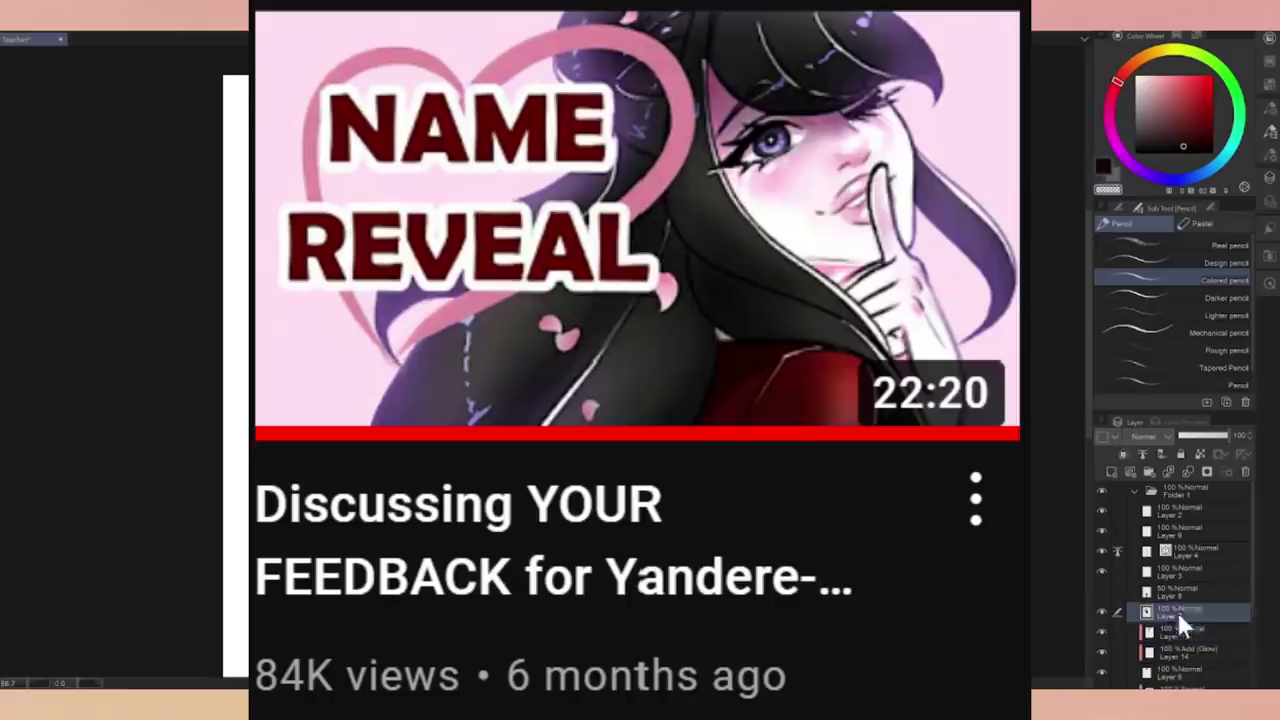
Step: Add a clipped Multiply layer above Layer 7 and airbrush dark maroon shadows on the blouse around the bust and waist
{"action": "left_click", "coordinate": [1173, 615]}
{"action": "left_click", "coordinate": [1196, 135]}
{"action": "key", "text": "b"}
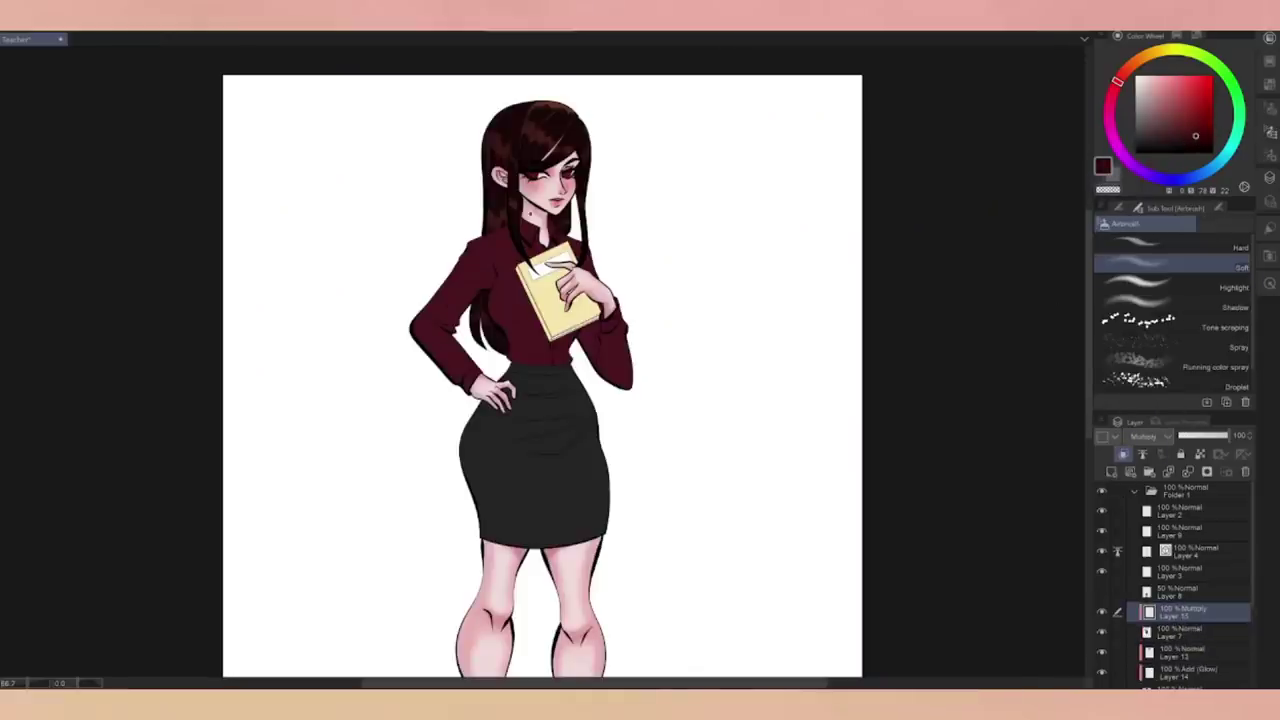
{"action": "left_click_drag", "start_coordinate": [506, 322], "coordinate": [558, 364]}
{"action": "left_click_drag", "start_coordinate": [498, 312], "coordinate": [556, 348]}
{"action": "left_click_drag", "start_coordinate": [502, 256], "coordinate": [516, 284]}
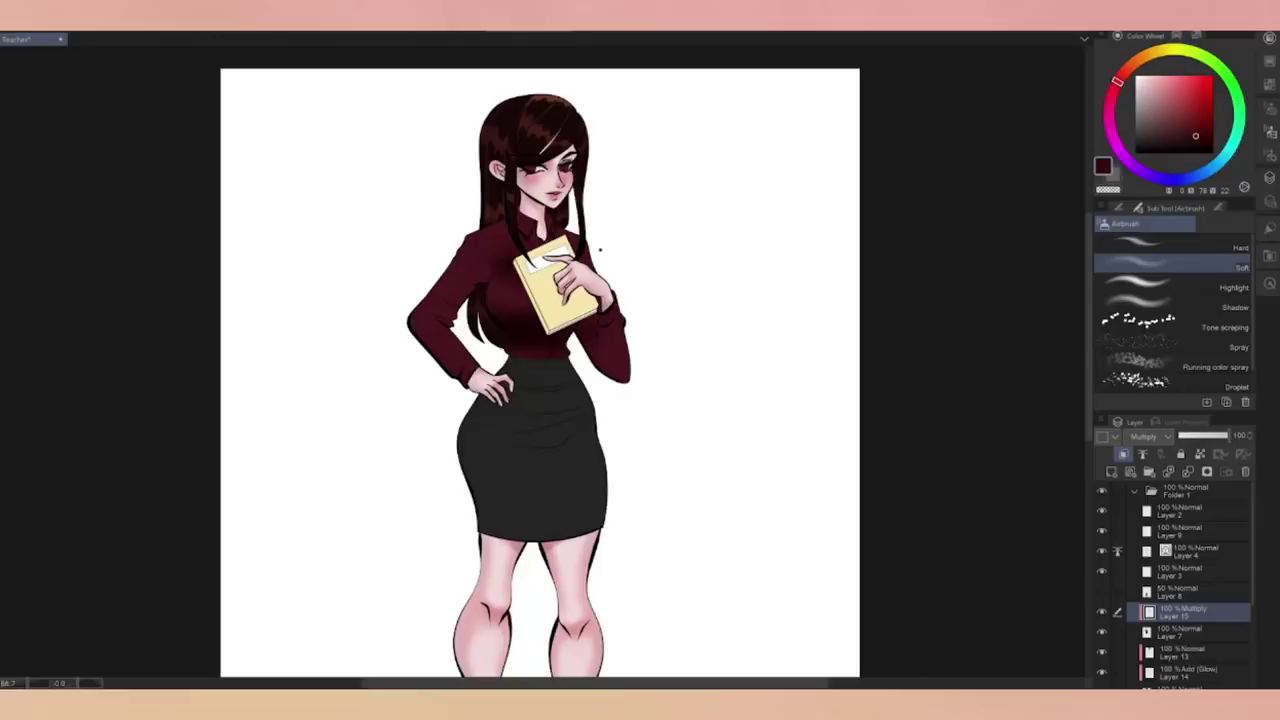
Step: Shade the blouse sleeve of the arm holding the book with the Soft airbrush
{"action": "left_click", "coordinate": [1120, 205]}
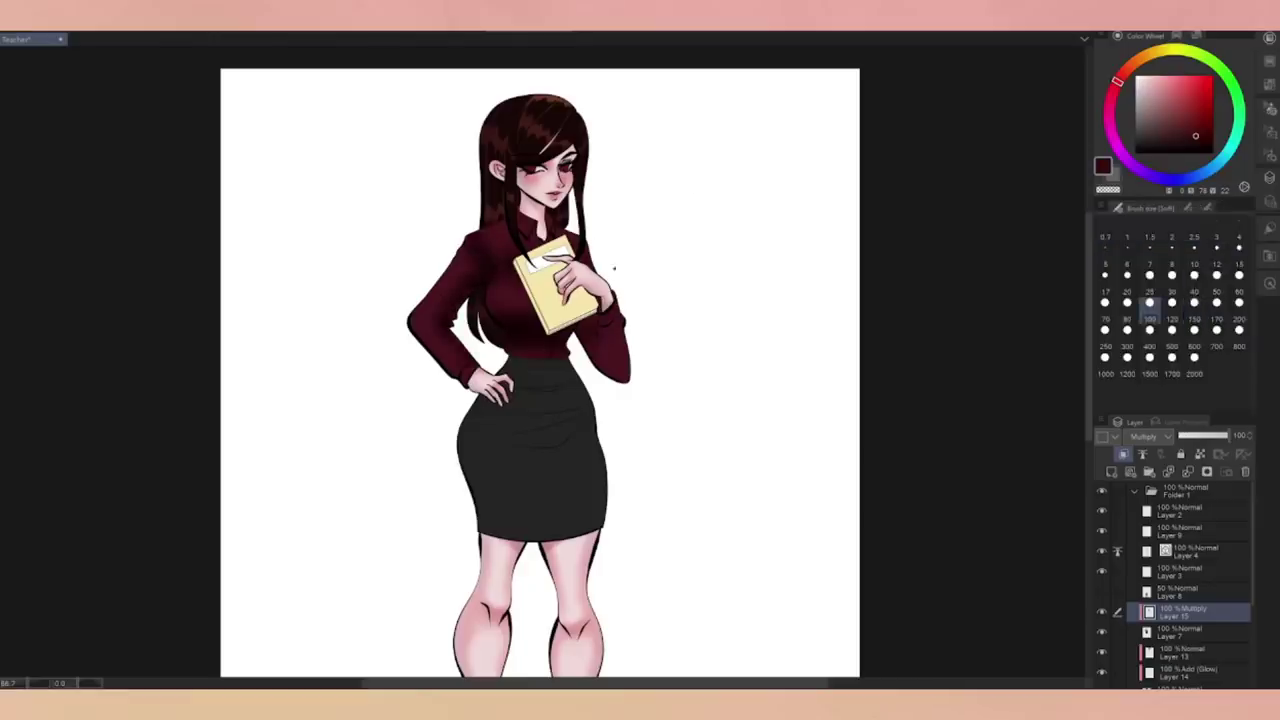
{"action": "scroll", "coordinate": [737, 429], "scroll_direction": "down", "scroll_amount": 5}
{"action": "scroll", "coordinate": [733, 421], "scroll_direction": "up", "scroll_amount": 5}
{"action": "scroll", "coordinate": [662, 220], "scroll_direction": "up", "scroll_amount": 2}
{"action": "left_click_drag", "start_coordinate": [605, 289], "coordinate": [606, 320]}
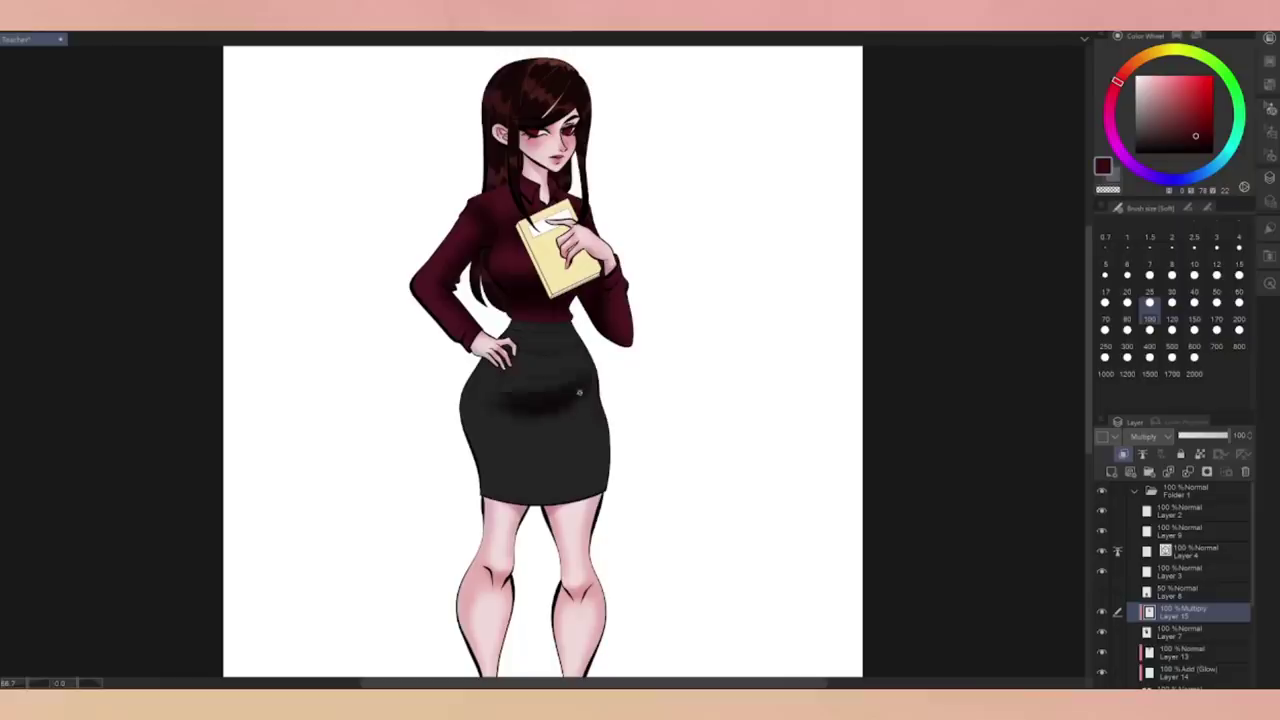
Step: Shade the skirt along its sides and lower centre with the Soft airbrush and blend the shadows
{"action": "mouse_move", "coordinate": [482, 370]}
{"action": "left_mouse_down"}
{"action": "mouse_move", "coordinate": [476, 456]}
{"action": "mouse_move", "coordinate": [530, 500]}
{"action": "left_mouse_up"}
{"action": "mouse_move", "coordinate": [540, 430]}
{"action": "left_mouse_down"}
{"action": "mouse_move", "coordinate": [552, 550]}
{"action": "mouse_move", "coordinate": [602, 412]}
{"action": "mouse_move", "coordinate": [547, 415]}
{"action": "left_mouse_up"}
{"action": "key", "text": "c"}
{"action": "key", "text": "j"}
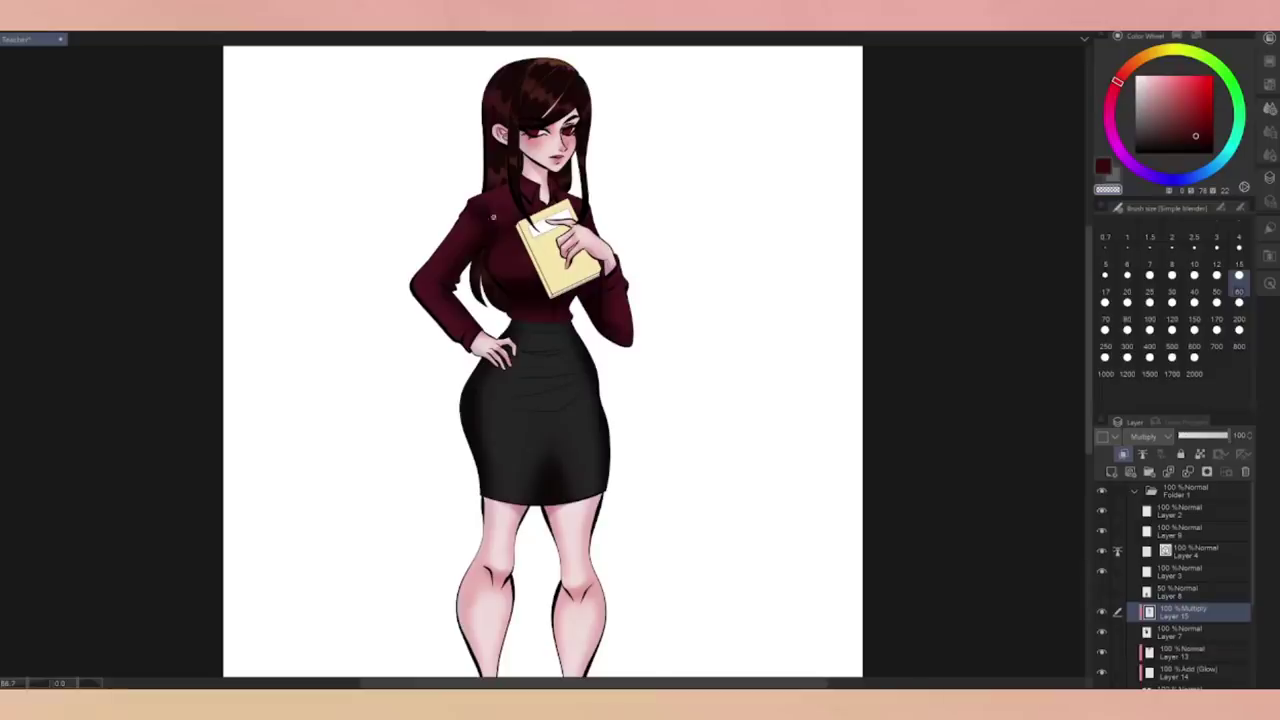
Step: Paint fold shadows on the blouse's collar and chest with the Blending Soft Brush
{"action": "left_click", "coordinate": [1165, 207]}
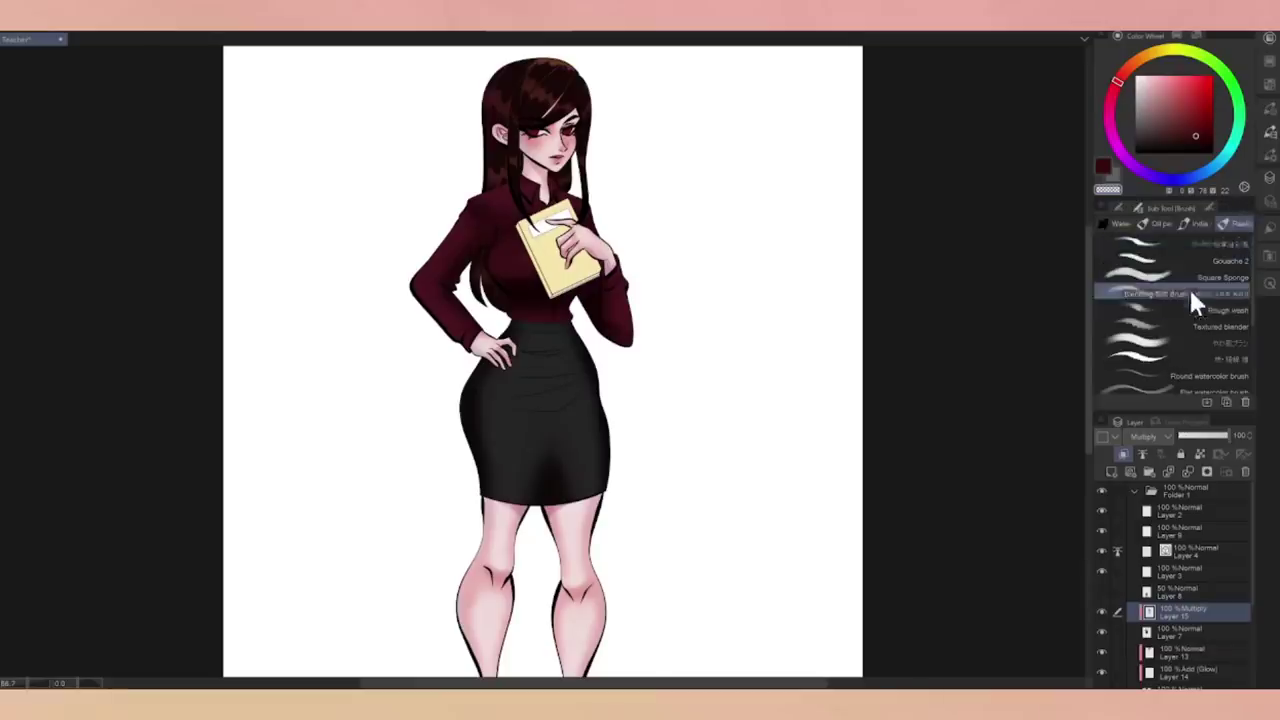
{"action": "scroll", "coordinate": [693, 177], "scroll_direction": "up", "scroll_amount": 2}
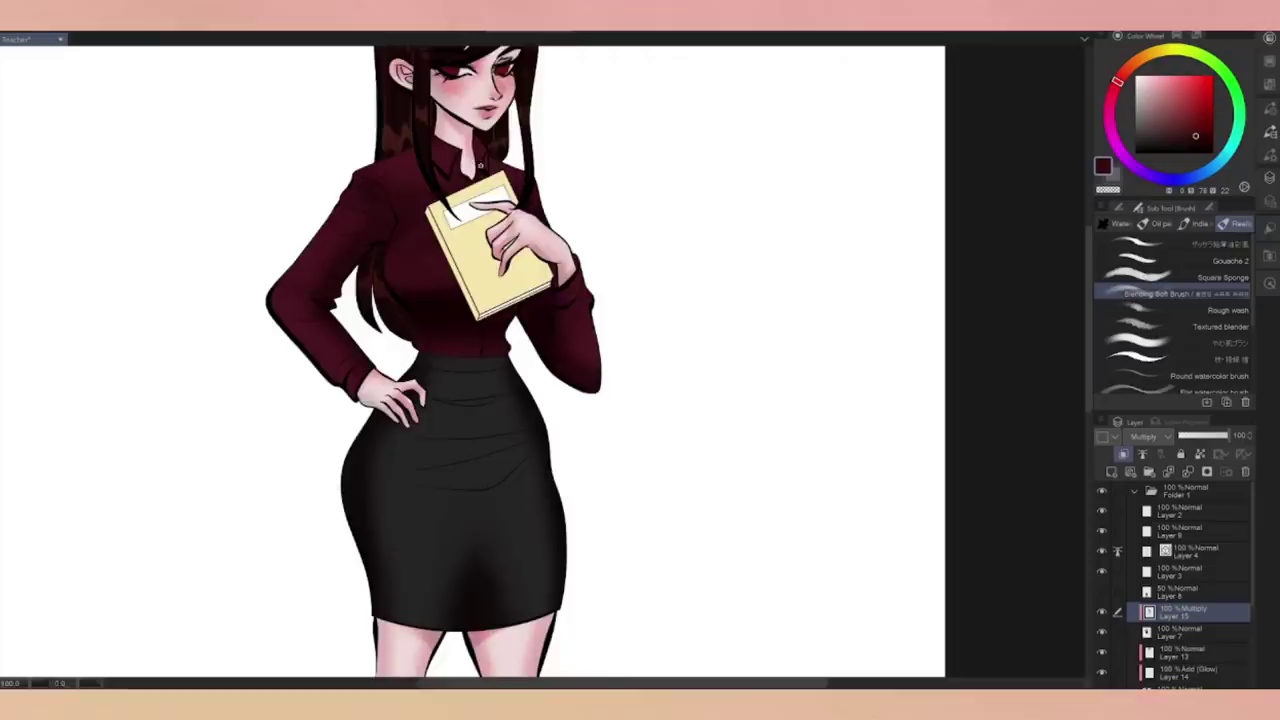
{"action": "scroll", "coordinate": [458, 170], "scroll_direction": "up", "scroll_amount": 1}
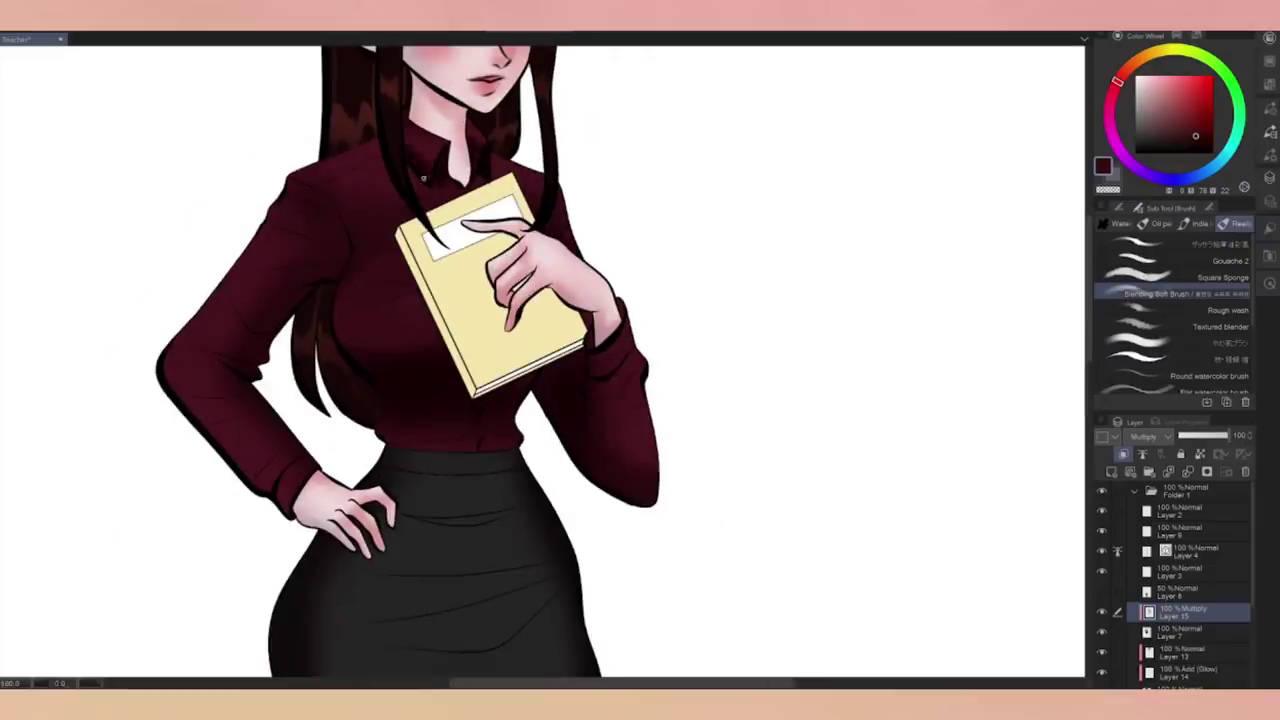
{"action": "key", "text": "ctrl"}
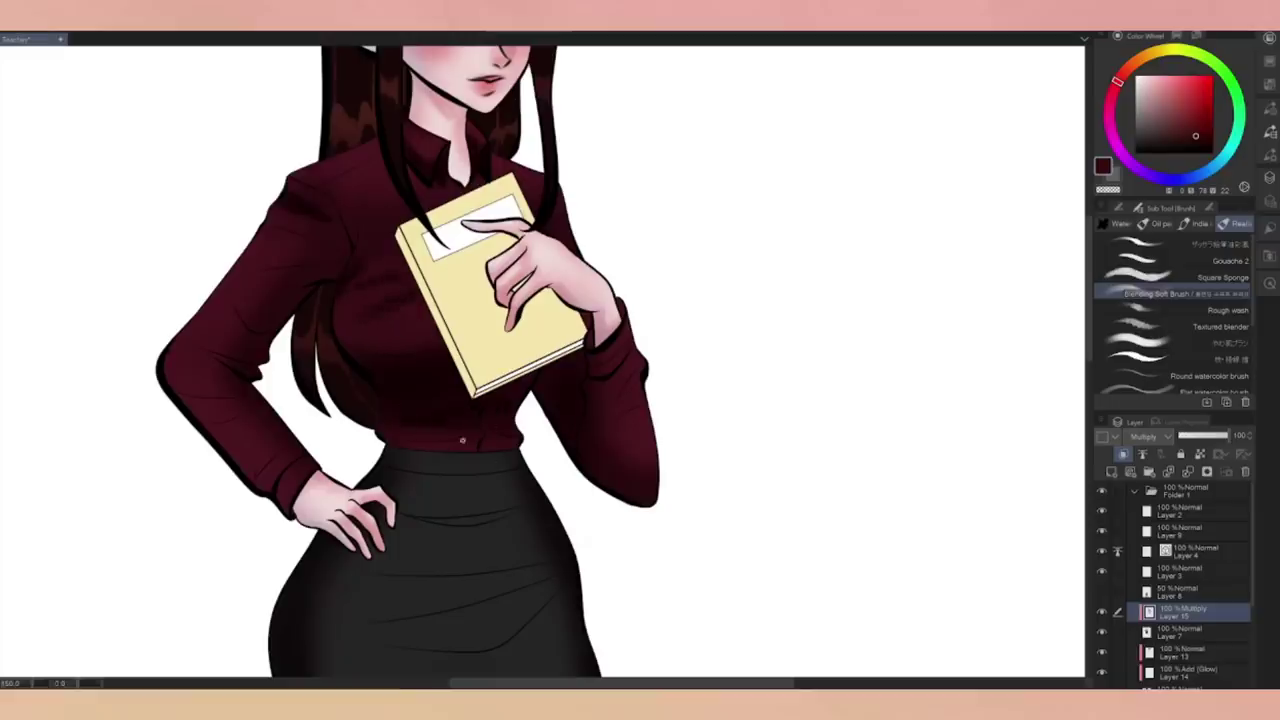
Step: Paint fold shadows on the blouse sleeves and across the skirt with the Blending Soft Brush
{"action": "key", "text": "ctrl"}
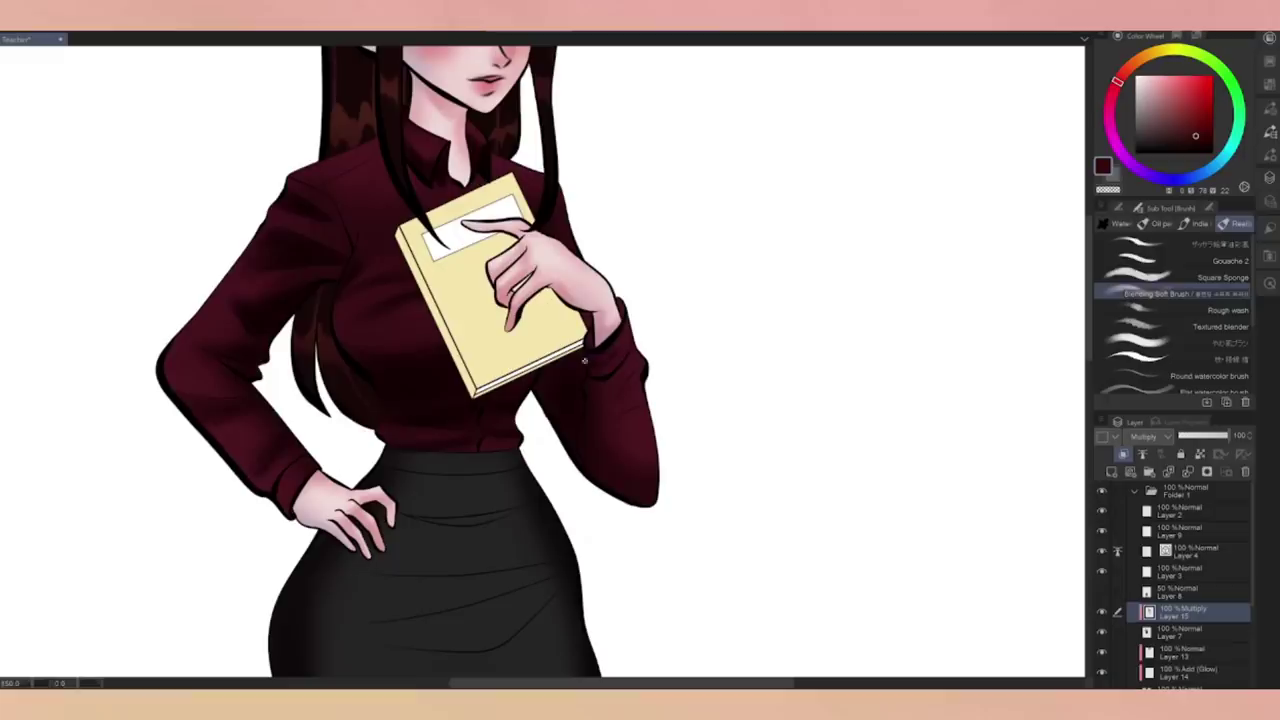
{"action": "scroll", "coordinate": [540, 360], "scroll_direction": "down", "scroll_amount": 2}
{"action": "left_click_drag", "start_coordinate": [540, 360], "coordinate": [634, 274]}
{"action": "mouse_move", "coordinate": [505, 405]}
{"action": "left_mouse_down"}
{"action": "mouse_move", "coordinate": [584, 402]}
{"action": "mouse_move", "coordinate": [643, 357]}
{"action": "left_mouse_up"}
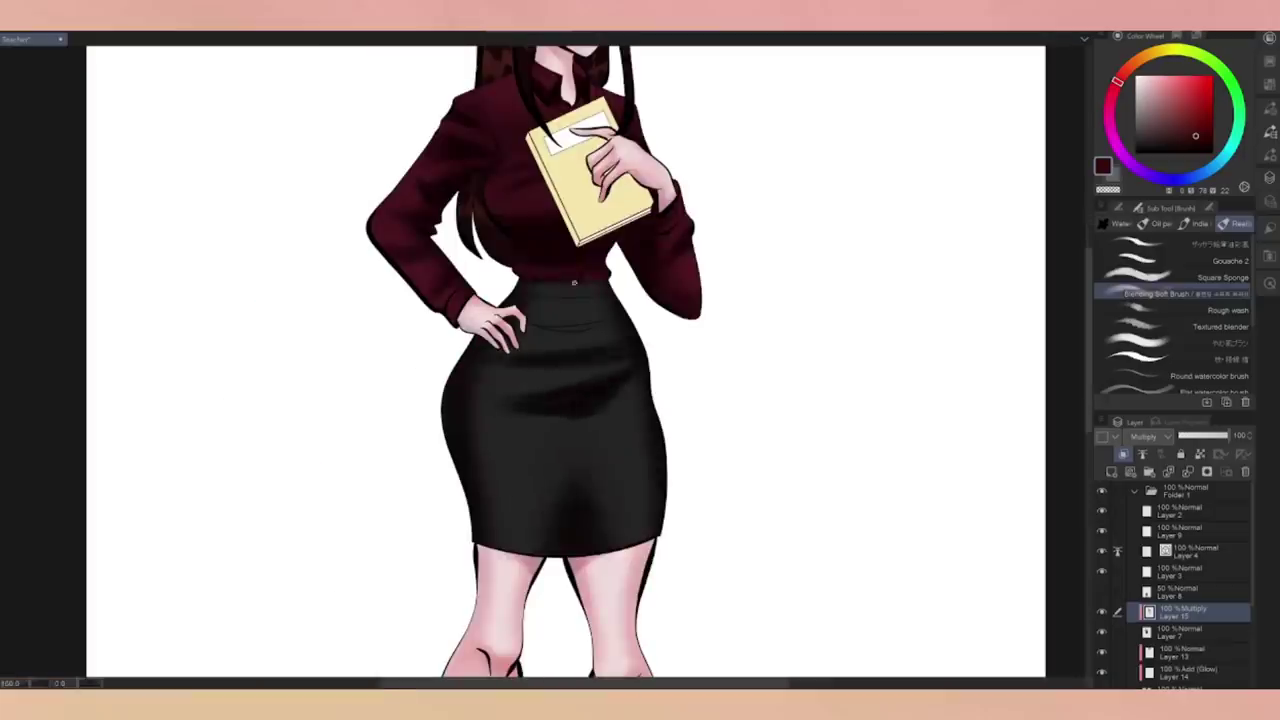
Step: Refine the skirt's fold shadows with a different realistic brush, alternating paint and transparent color to clean up their edges
{"action": "key", "text": "b"}
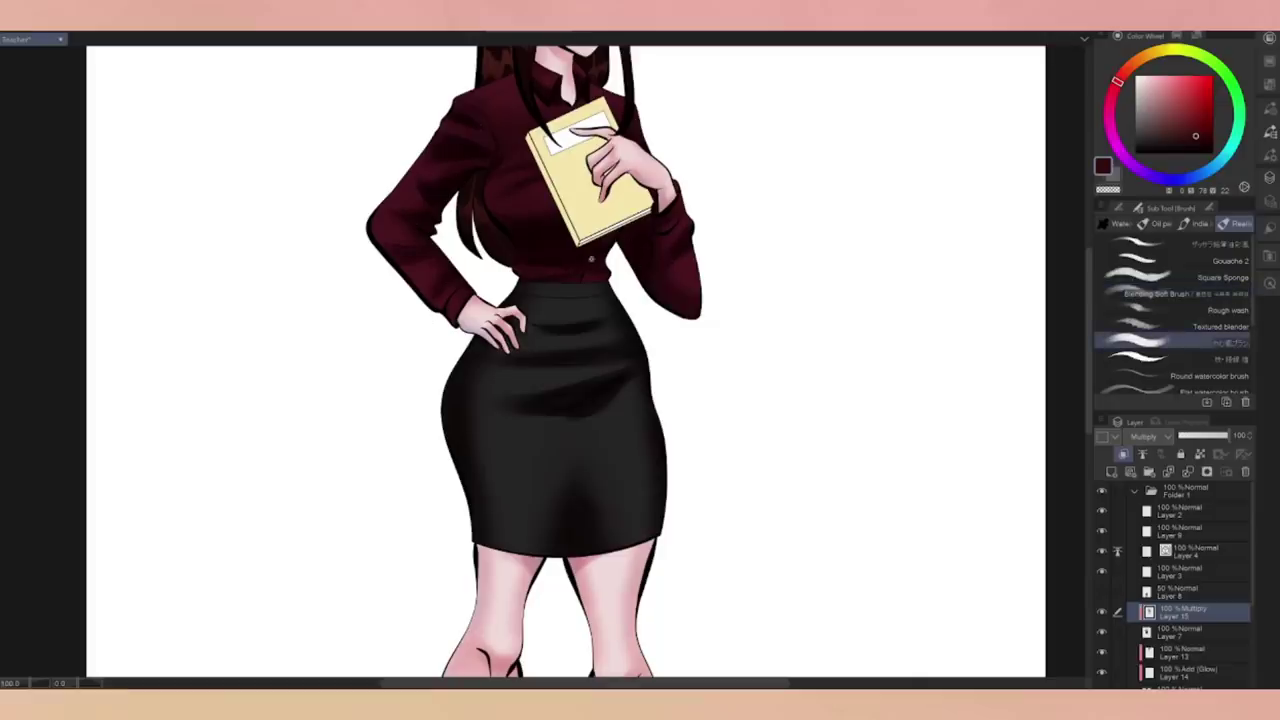
{"action": "key", "text": "c"}
{"action": "key", "text": "c"}
{"action": "left_click_drag", "start_coordinate": [510, 406], "coordinate": [566, 418]}
{"action": "left_click_drag", "start_coordinate": [604, 340], "coordinate": [490, 350]}
{"action": "key", "text": "c"}
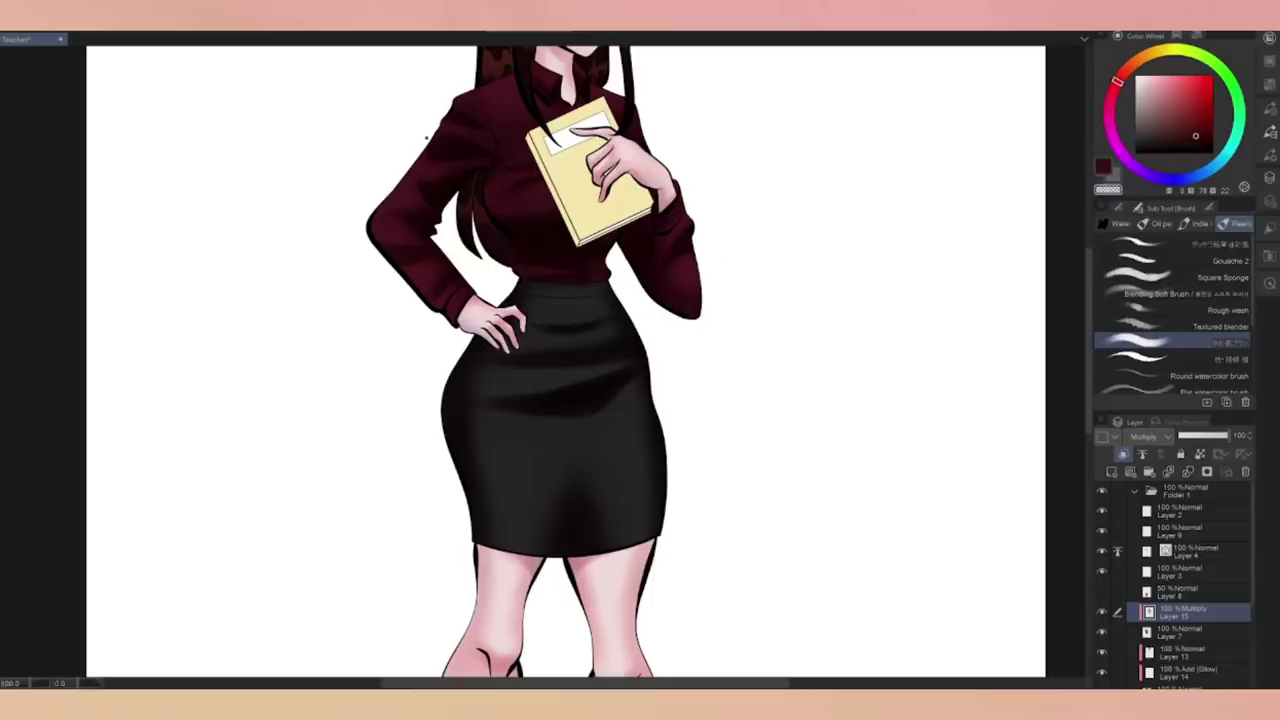
{"action": "scroll", "coordinate": [510, 250], "scroll_direction": "down", "scroll_amount": 2}
{"action": "key", "text": "c"}
{"action": "scroll", "coordinate": [698, 226], "scroll_direction": "up", "scroll_amount": 2}
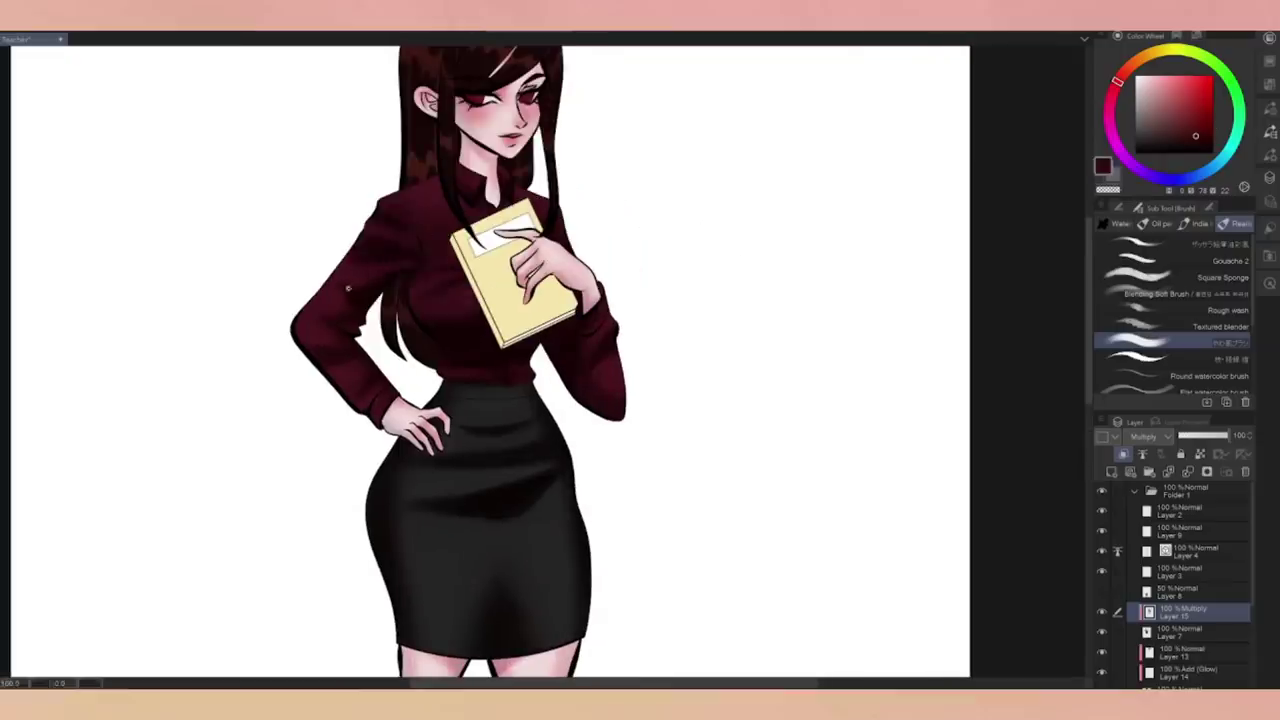
Step: Add a clipped Add (Glow) layer beneath the clothing's Multiply layer and airbrush soft greyish-pink highlights on the blouse and skirt
{"action": "key", "text": "ctrl+minus"}
{"action": "key", "text": "ctrl+minus"}
{"action": "key", "text": "ctrl+shift+n"}
{"action": "left_click", "coordinate": [1140, 437]}
{"action": "left_click", "coordinate": [1166, 177]}
{"action": "left_click", "coordinate": [1157, 88]}
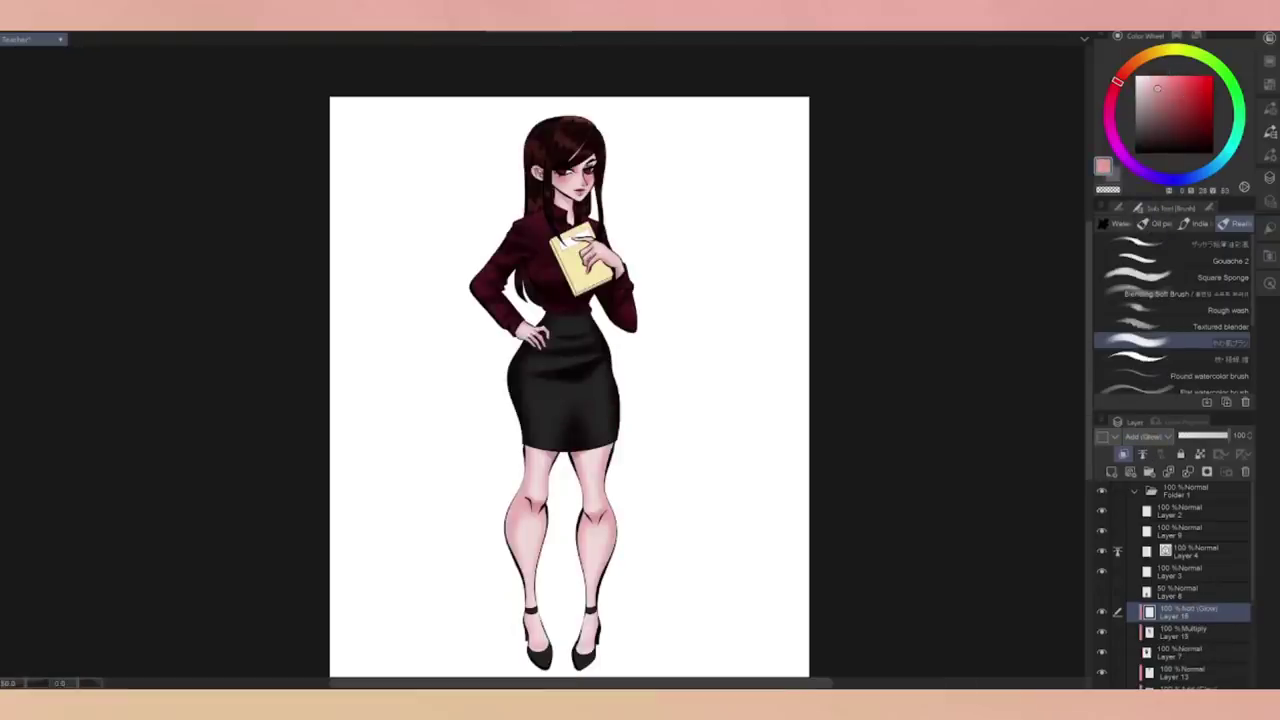
{"action": "key", "text": "b"}
{"action": "left_click", "coordinate": [1175, 102]}
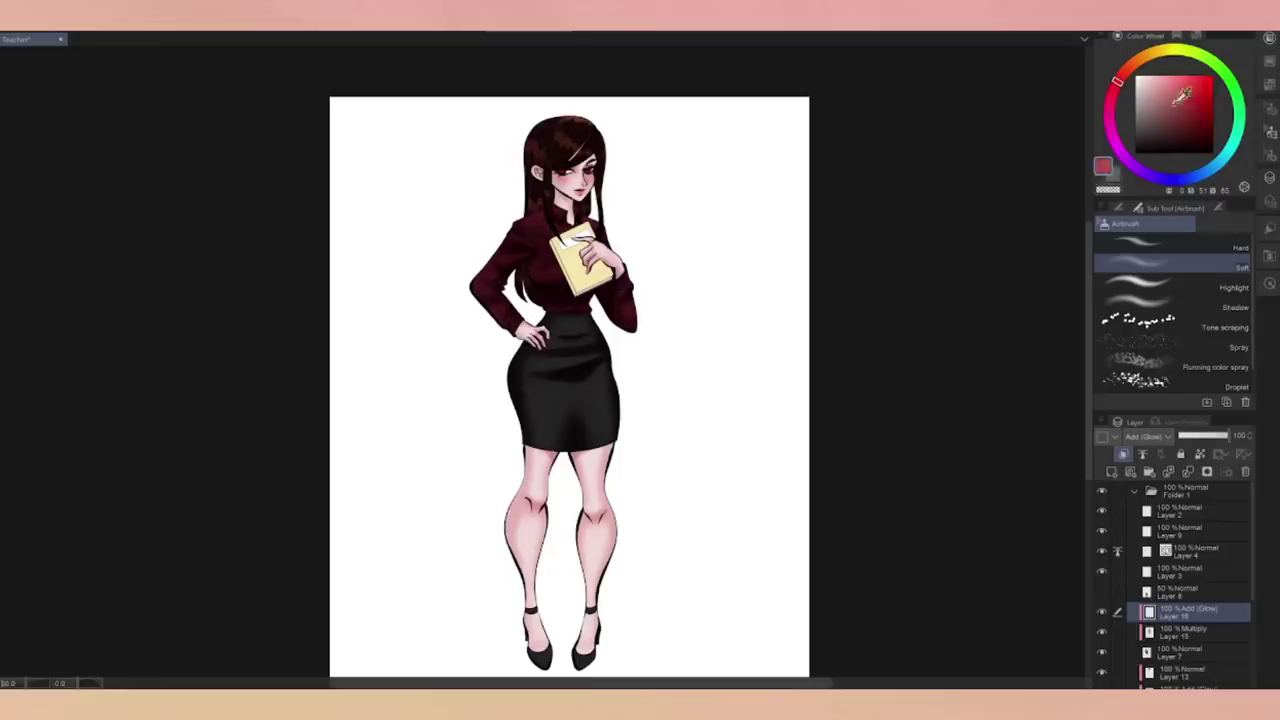
{"action": "left_click_drag", "start_coordinate": [1190, 612], "coordinate": [1216, 638]}
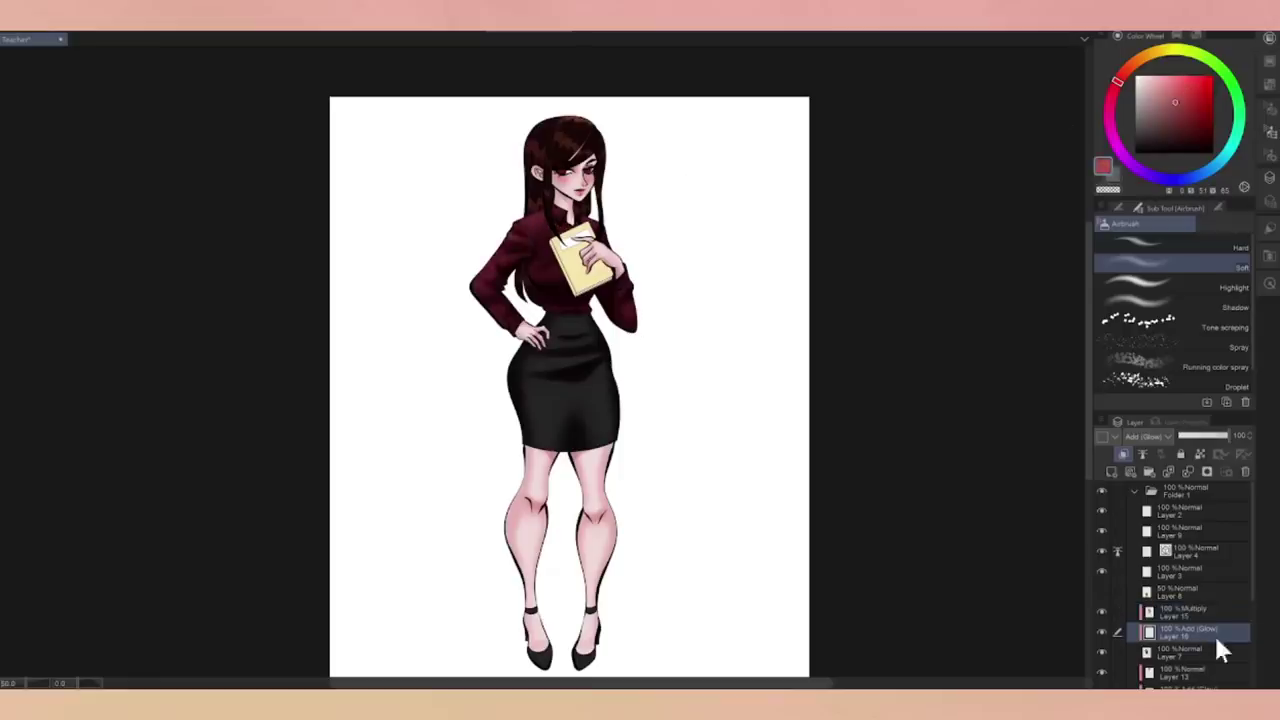
{"action": "left_click", "coordinate": [1147, 97]}
{"action": "mouse_move", "coordinate": [570, 320]}
{"action": "left_mouse_down"}
{"action": "mouse_move", "coordinate": [600, 349]}
{"action": "mouse_move", "coordinate": [542, 386]}
{"action": "mouse_move", "coordinate": [600, 385]}
{"action": "mouse_move", "coordinate": [604, 425]}
{"action": "left_mouse_up"}
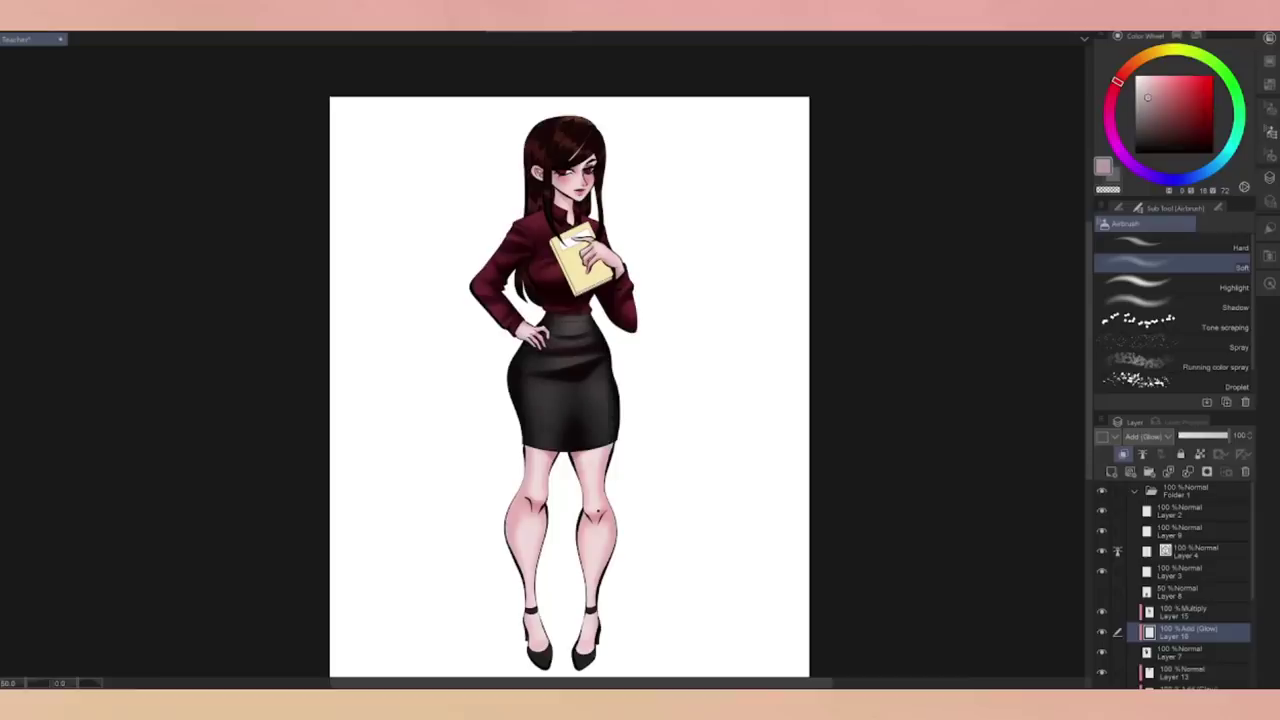
Step: Add a clipped Normal layer above the clothing's Multiply layer and paint dark red tones along the skirt's edges at brush size 50
{"action": "left_click", "coordinate": [1111, 471]}
{"action": "left_click", "coordinate": [1178, 35]}
{"action": "left_click", "coordinate": [1150, 85]}
{"action": "left_click", "coordinate": [1140, 35]}
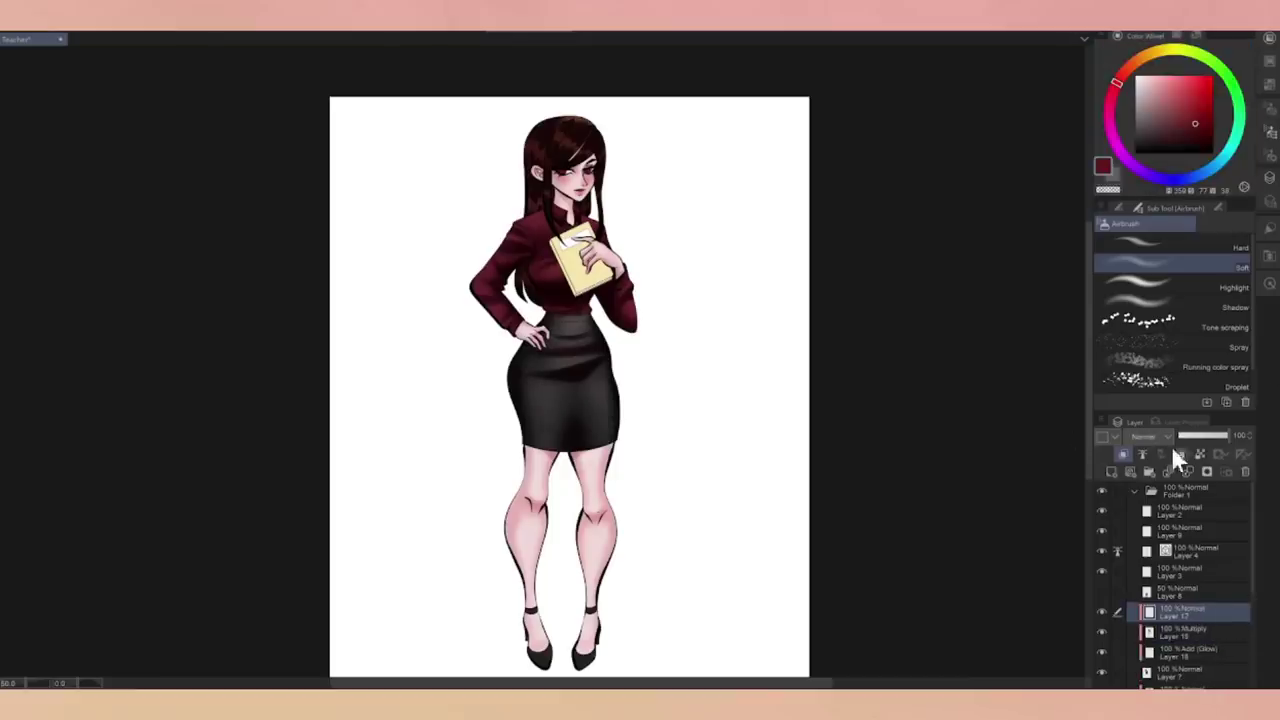
{"action": "key", "text": "b"}
{"action": "scroll", "coordinate": [711, 376], "scroll_direction": "up", "scroll_amount": 2}
{"action": "left_click", "coordinate": [1160, 207]}
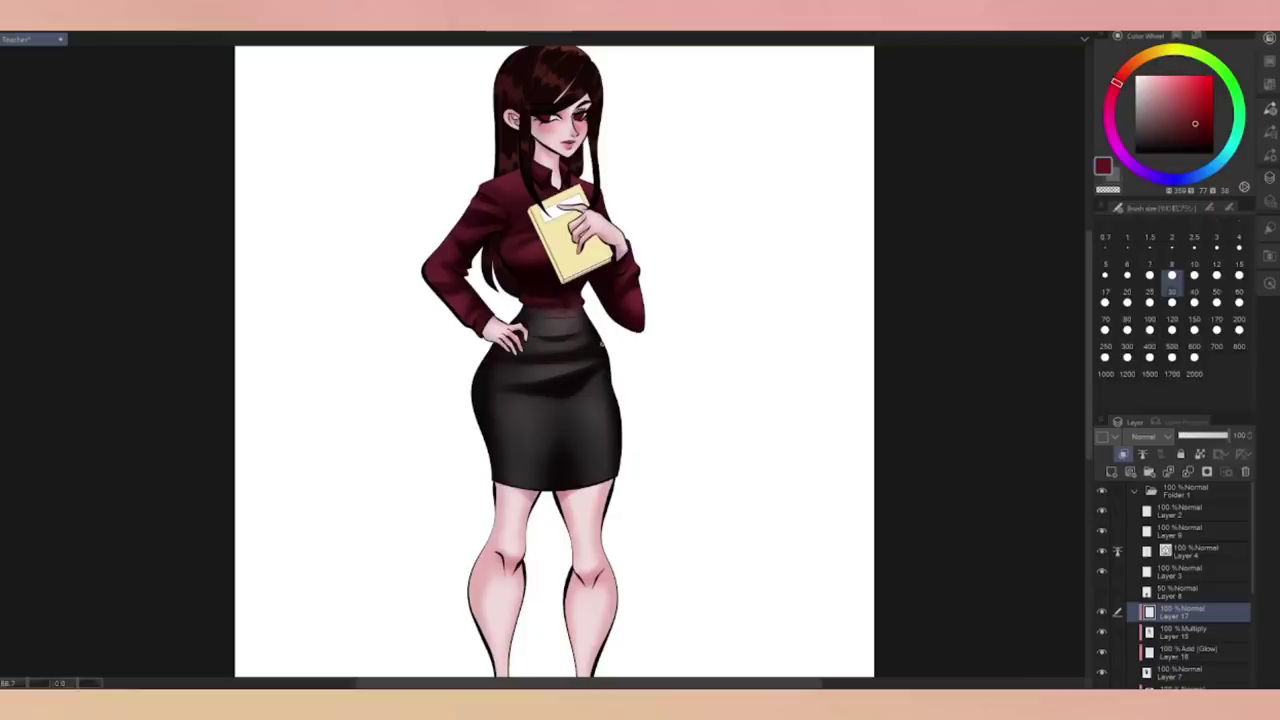
{"action": "left_click", "coordinate": [1216, 275]}
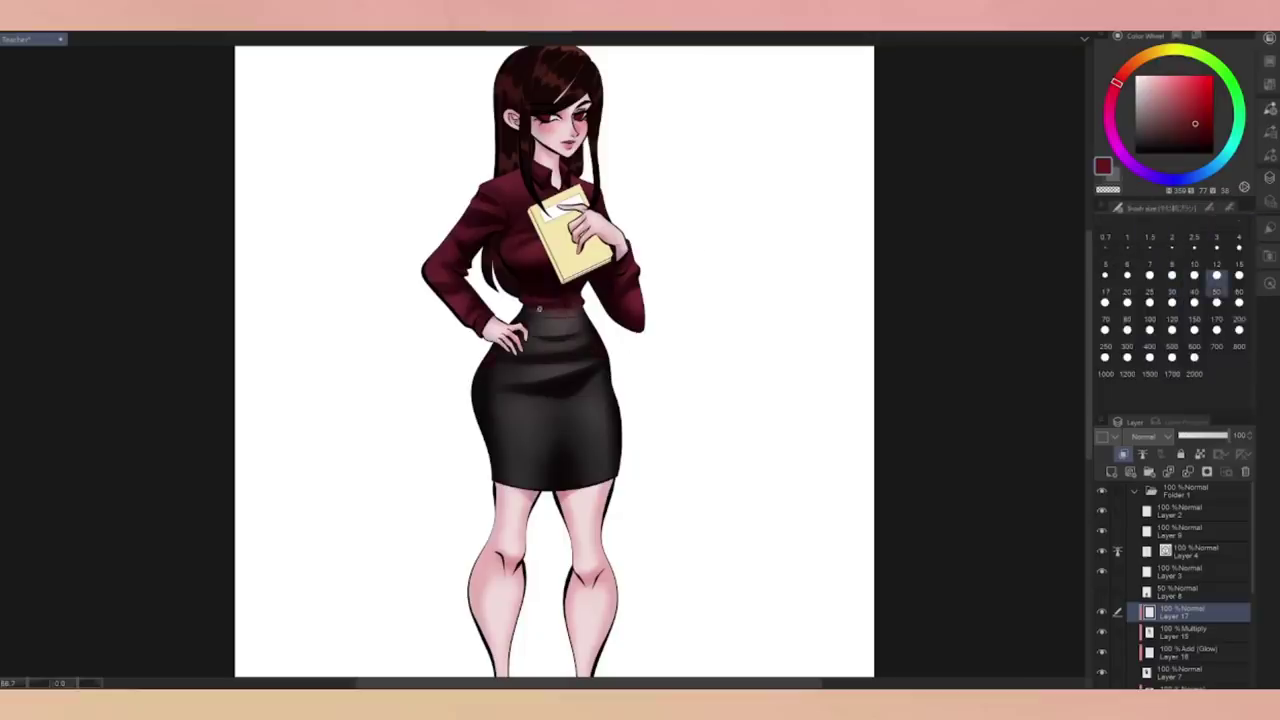
{"action": "left_click", "coordinate": [1108, 189]}
{"action": "left_click", "coordinate": [1180, 35]}
{"action": "left_click", "coordinate": [530, 197]}
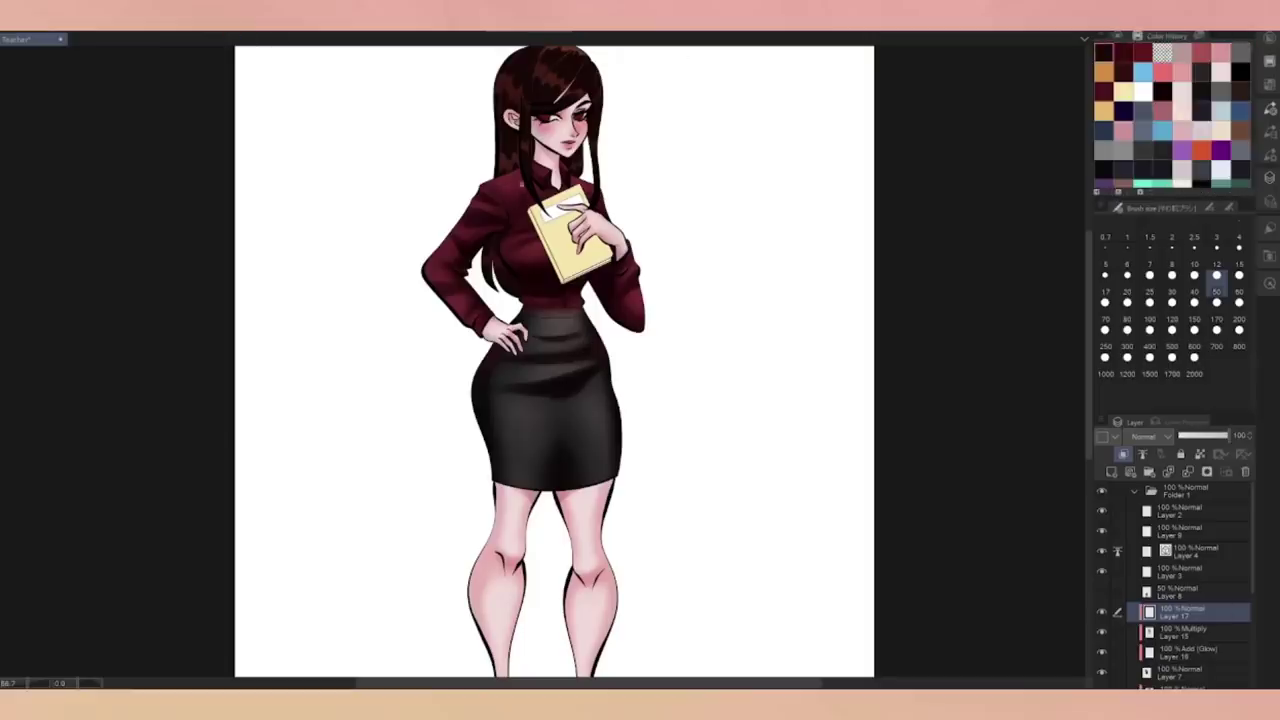
{"action": "left_click", "coordinate": [1118, 35]}
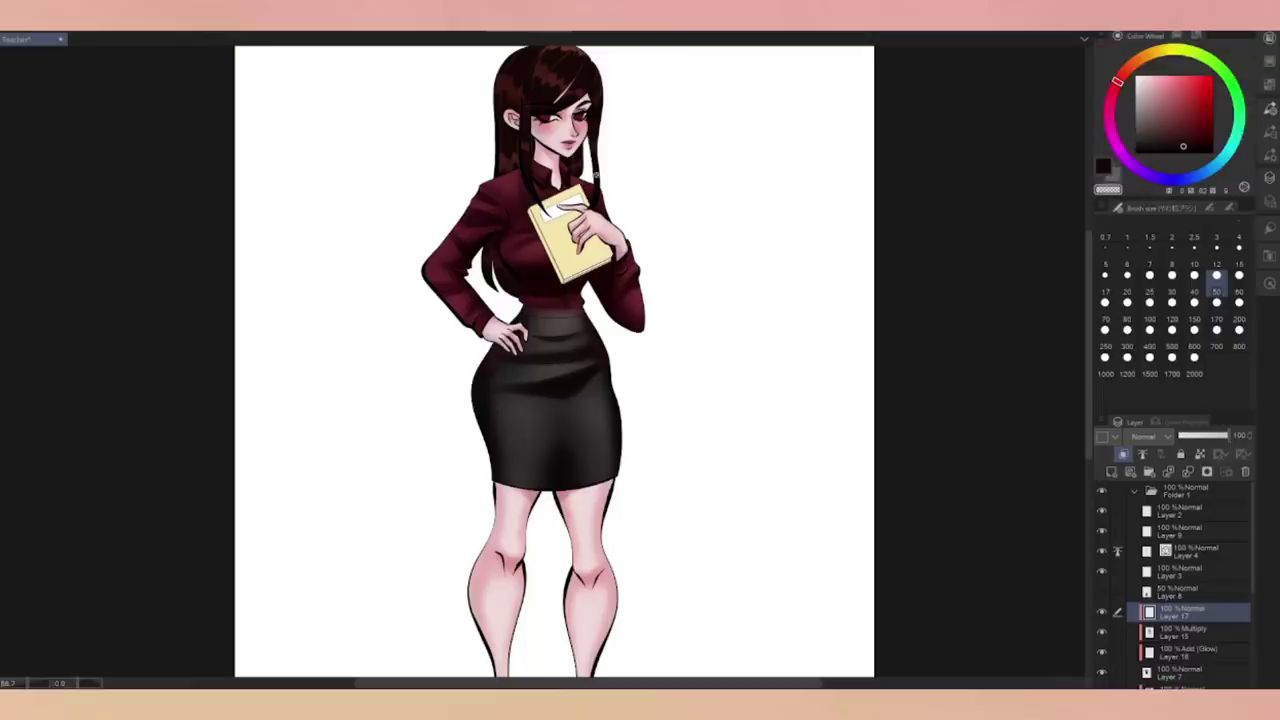
Step: Blend the painted tones on Layer 17 with the Simple blender at brush size 80
{"action": "scroll", "coordinate": [1240, 591], "scroll_direction": "down", "scroll_amount": 2}
{"action": "key", "text": "j"}
{"action": "left_click", "coordinate": [1194, 310]}
{"action": "left_click", "coordinate": [1127, 303]}
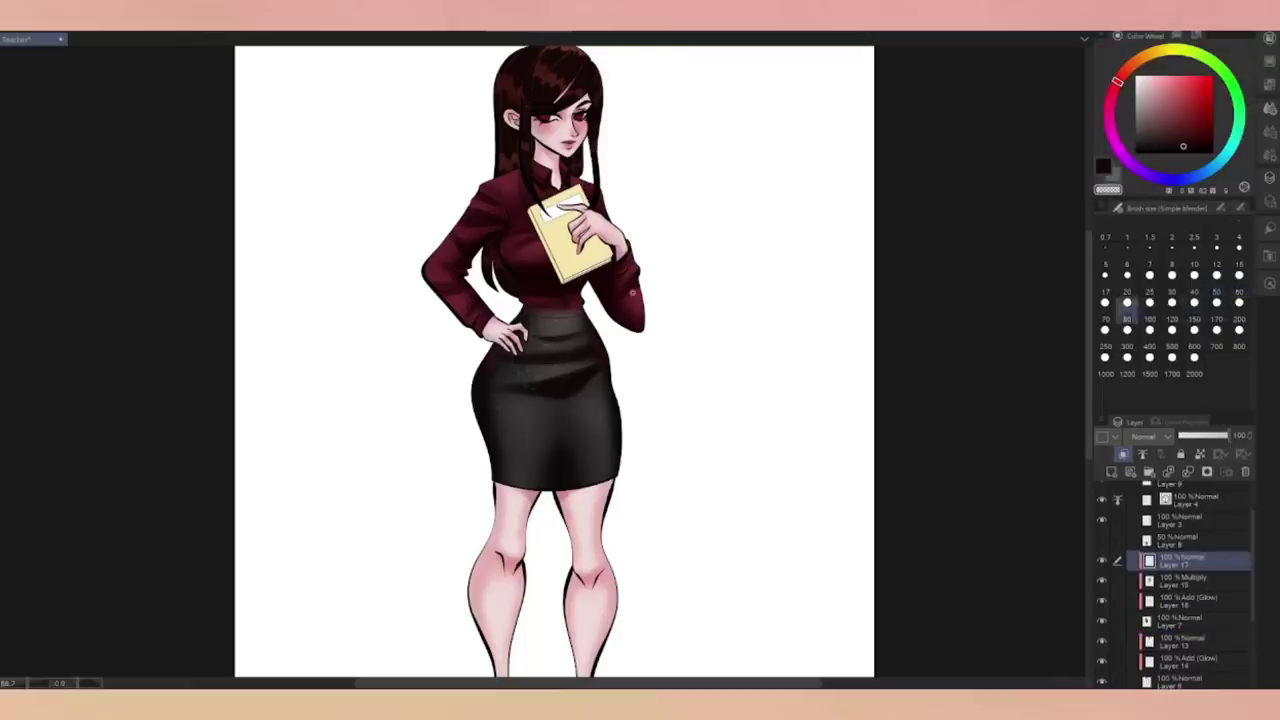
Step: Add a clipped Normal layer above Layer 13 and touch up the hair in dark maroon with the realistic brush
{"action": "key", "text": "alt+bracketleft"}
{"action": "left_click", "coordinate": [1118, 640]}
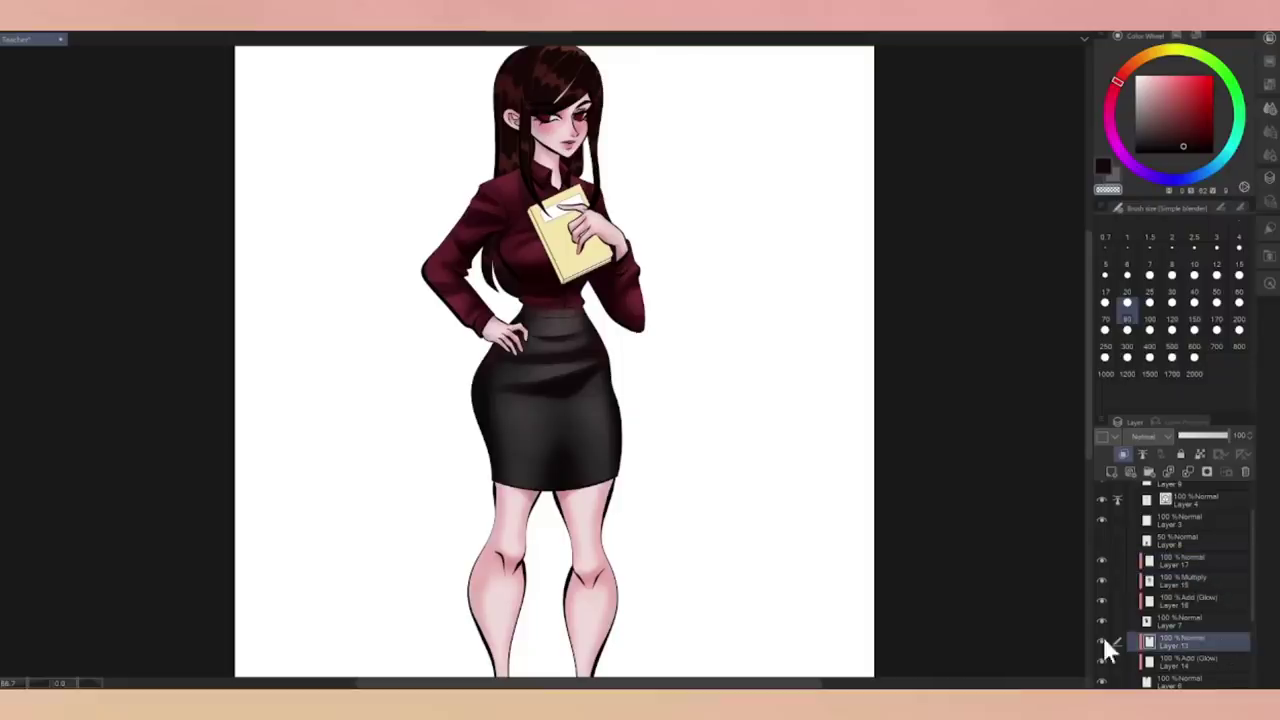
{"action": "left_click", "coordinate": [1122, 455]}
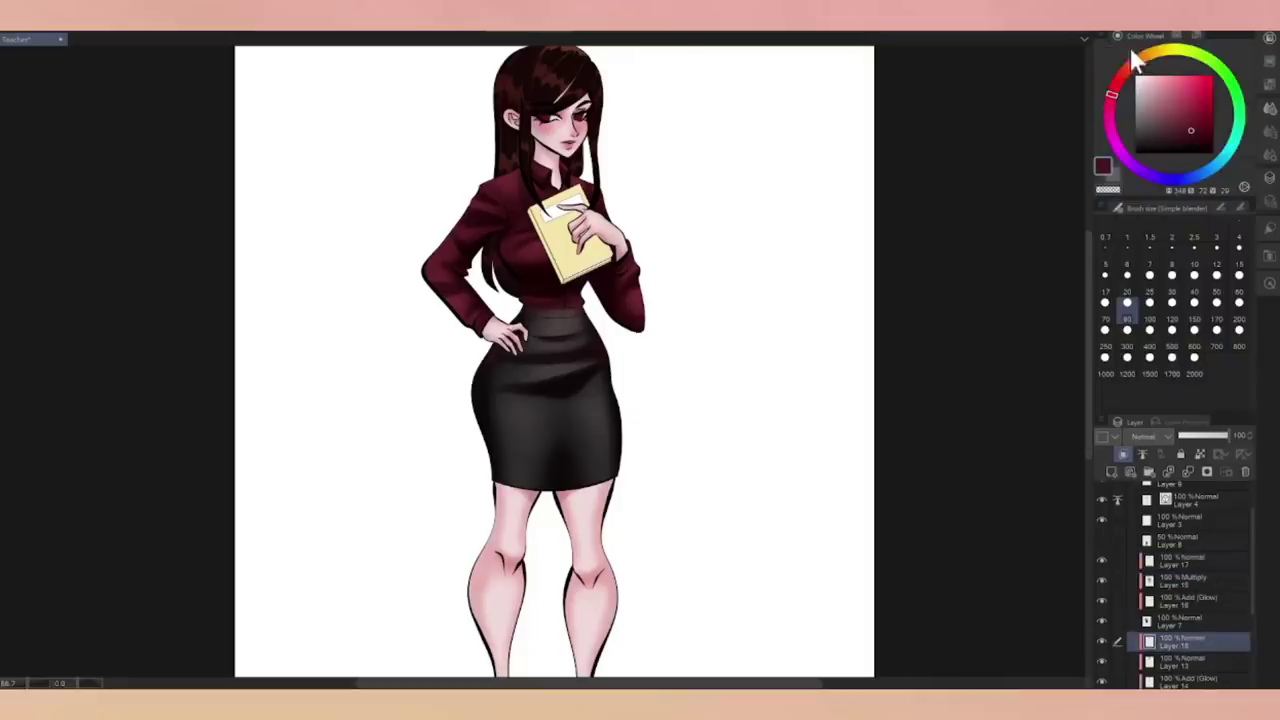
{"action": "left_click", "coordinate": [1245, 225]}
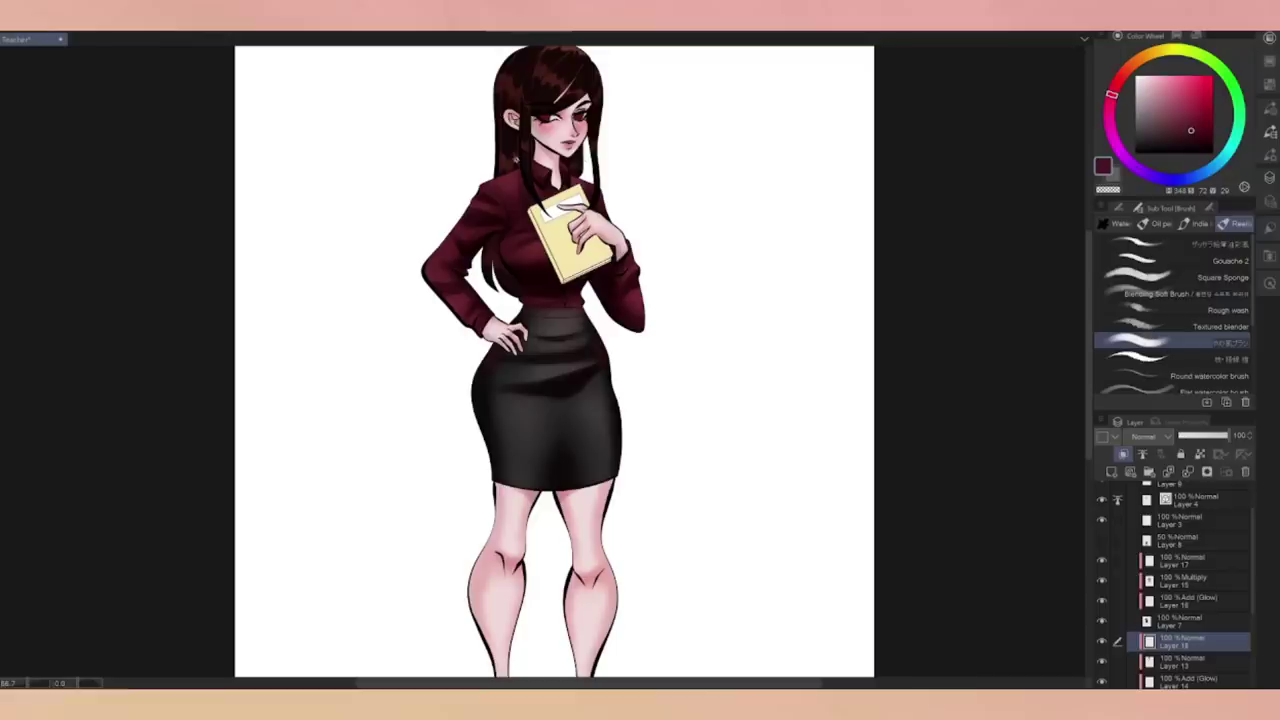
{"action": "key", "text": "c"}
{"action": "key", "text": "c"}
Step: Show the stockings on Layer 8, then paint and blend black shading on a new layer clipped to it
{"action": "left_click_drag", "start_coordinate": [1190, 640], "coordinate": [1106, 541]}
{"action": "scroll", "coordinate": [1087, 407], "scroll_direction": "down", "scroll_amount": 3}
{"action": "key", "text": "x"}
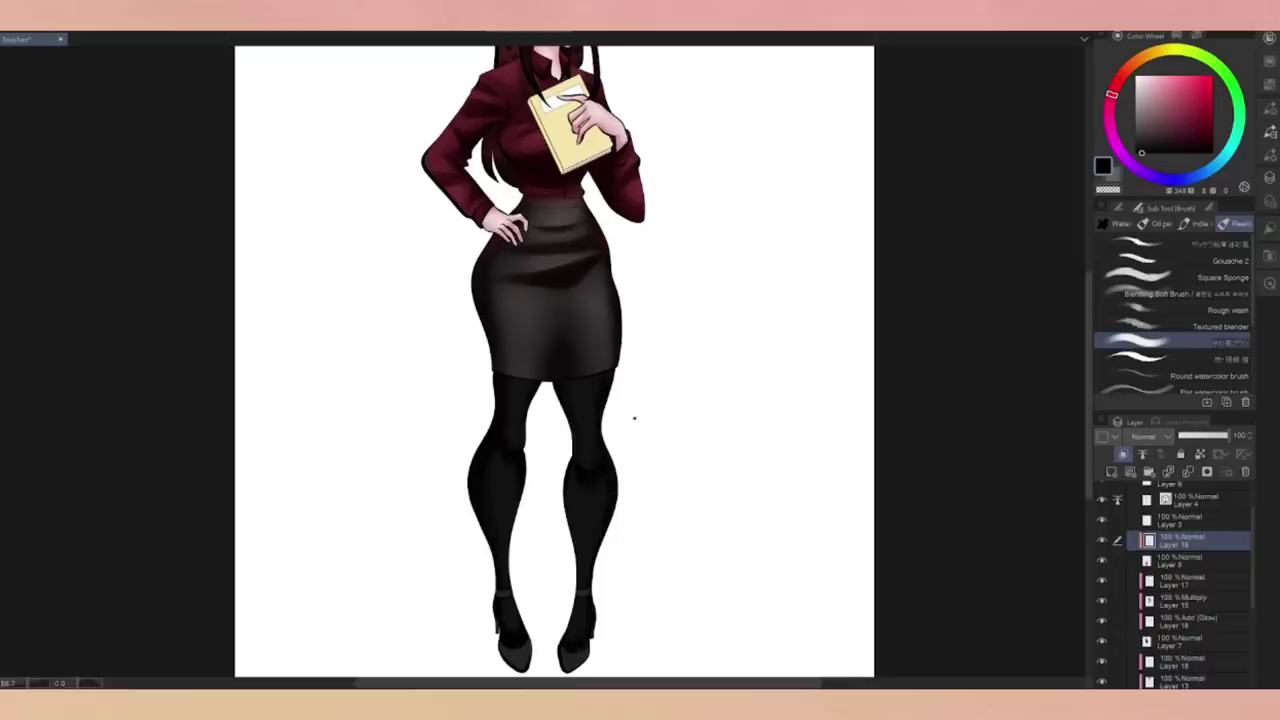
{"action": "key", "text": "j"}
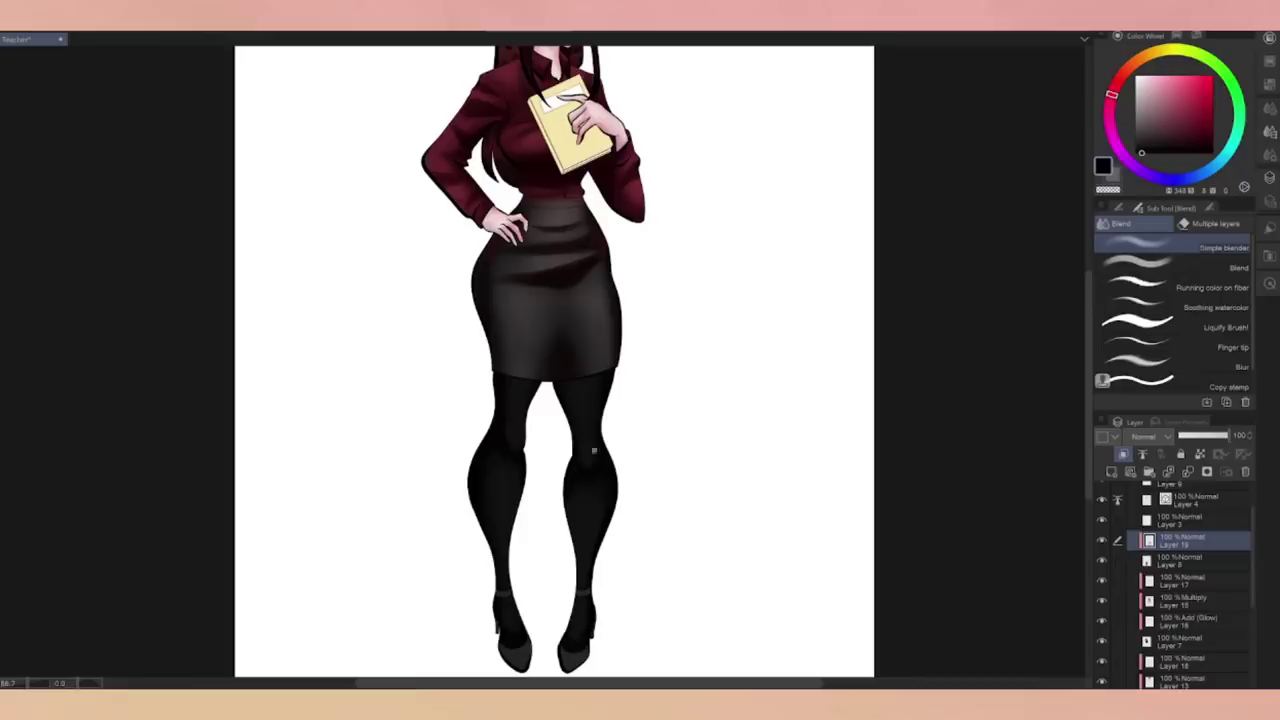
Step: Set the opacity of the stockings' base layer, Layer 8, to 60%
{"action": "scroll", "coordinate": [1080, 277], "scroll_direction": "up", "scroll_amount": 3}
{"action": "left_click", "coordinate": [1180, 560]}
{"action": "left_click", "coordinate": [1204, 436]}
{"action": "left_click_drag", "start_coordinate": [1258, 443], "coordinate": [1251, 446]}
Step: Add another clipped Normal layer above the stockings' shading and airbrush pale highlights down both legs
{"action": "scroll", "coordinate": [1089, 334], "scroll_direction": "down", "scroll_amount": 2}
{"action": "left_click", "coordinate": [1112, 470]}
{"action": "left_click", "coordinate": [1140, 90]}
{"action": "key", "text": "b"}
{"action": "scroll", "coordinate": [514, 416], "scroll_direction": "down", "scroll_amount": 2}
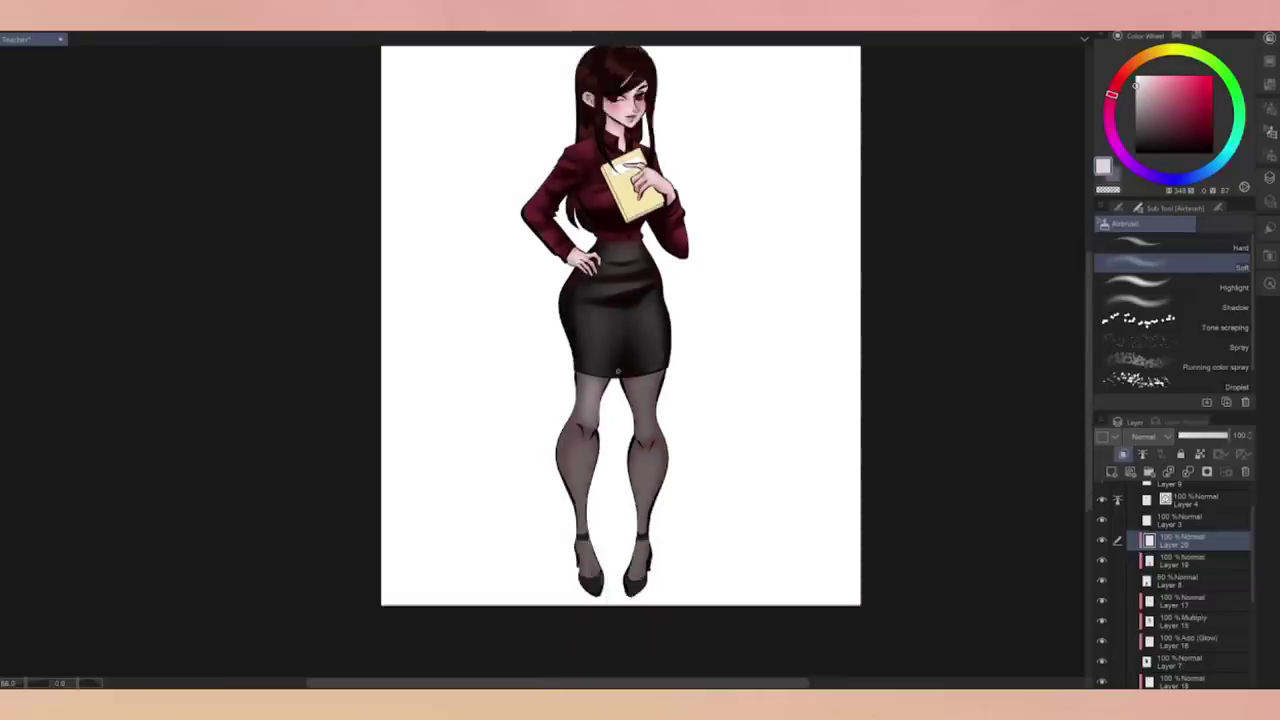
{"action": "scroll", "coordinate": [605, 374], "scroll_direction": "up", "scroll_amount": 2}
{"action": "mouse_move", "coordinate": [596, 382]}
{"action": "left_mouse_down"}
{"action": "mouse_move", "coordinate": [572, 530]}
{"action": "mouse_move", "coordinate": [578, 628]}
{"action": "left_mouse_up"}
{"action": "left_click_drag", "start_coordinate": [664, 378], "coordinate": [646, 630]}
{"action": "scroll", "coordinate": [608, 453], "scroll_direction": "up", "scroll_amount": 3}
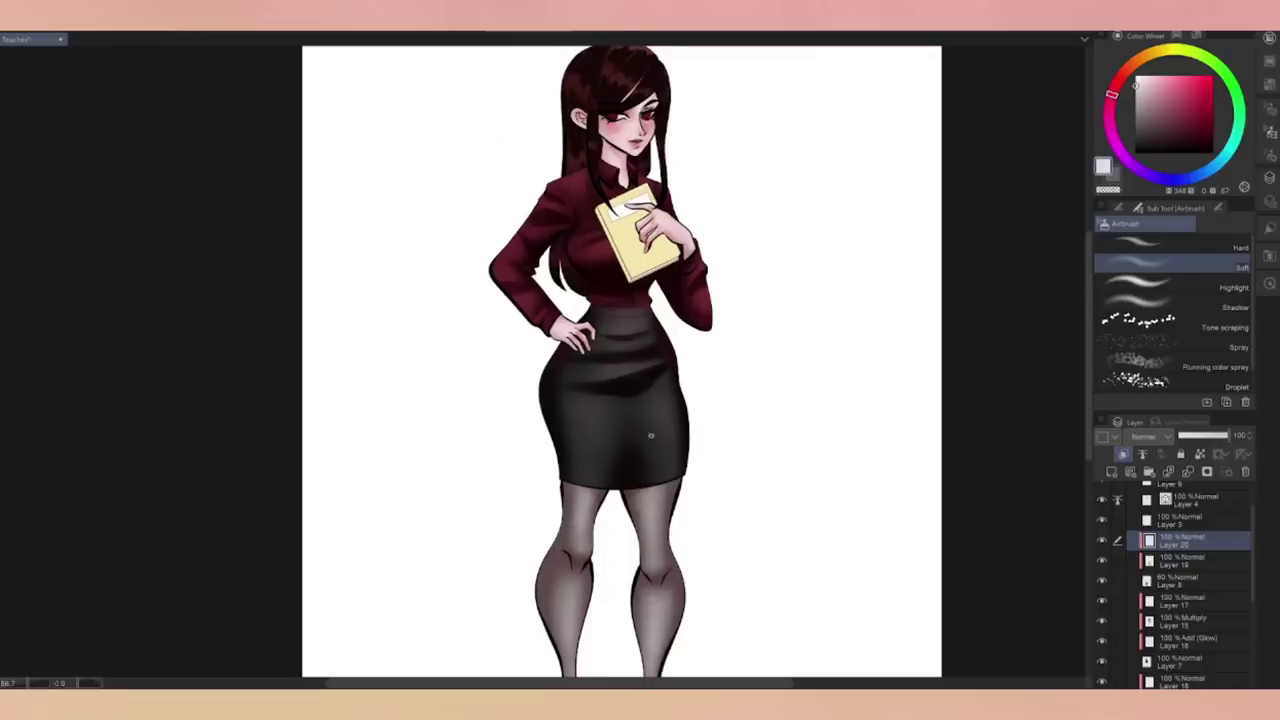
Step: Change the blending mode of Layer 17 to Screen
{"action": "left_click", "coordinate": [1170, 522]}
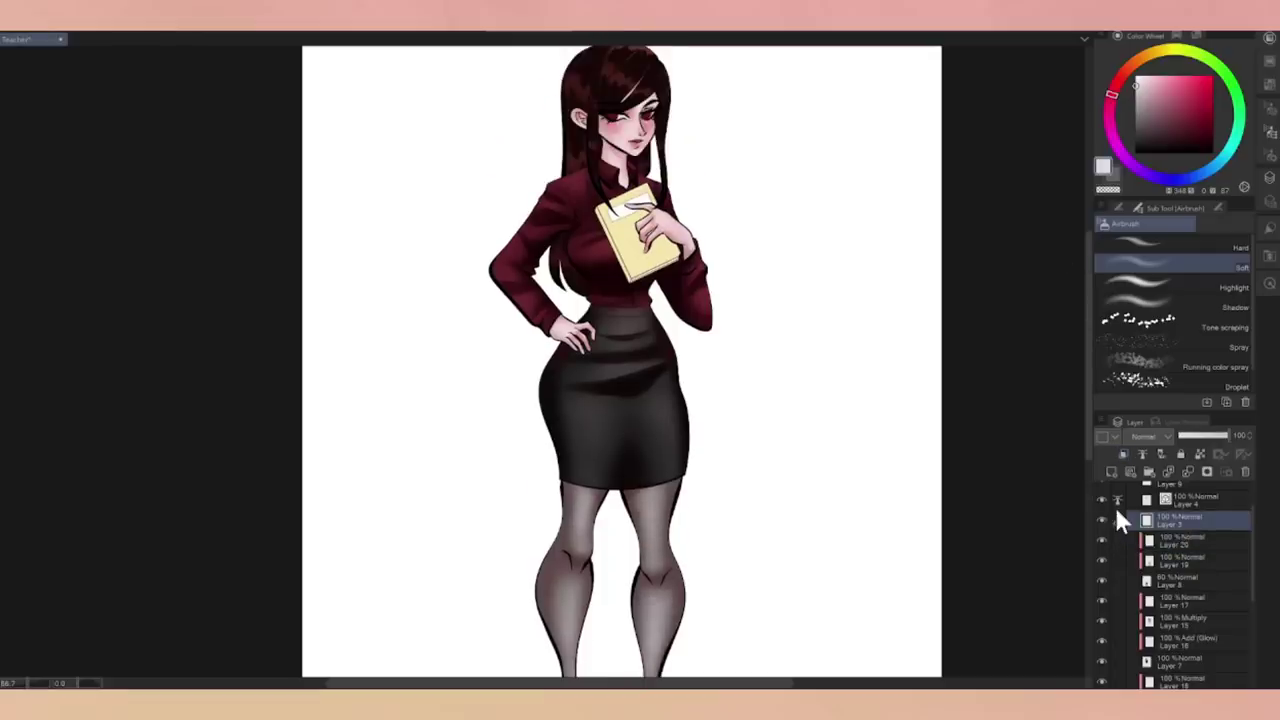
{"action": "left_click", "coordinate": [1190, 601]}
{"action": "left_click", "coordinate": [1140, 437]}
{"action": "left_click", "coordinate": [1140, 168]}
Step: Add a clipped Multiply layer above Layer 3 and paint the book's shadows in a darkened yellow sampled from its cover
{"action": "left_click", "coordinate": [1170, 522]}
{"action": "scroll", "coordinate": [1251, 549], "scroll_direction": "up", "scroll_amount": 1}
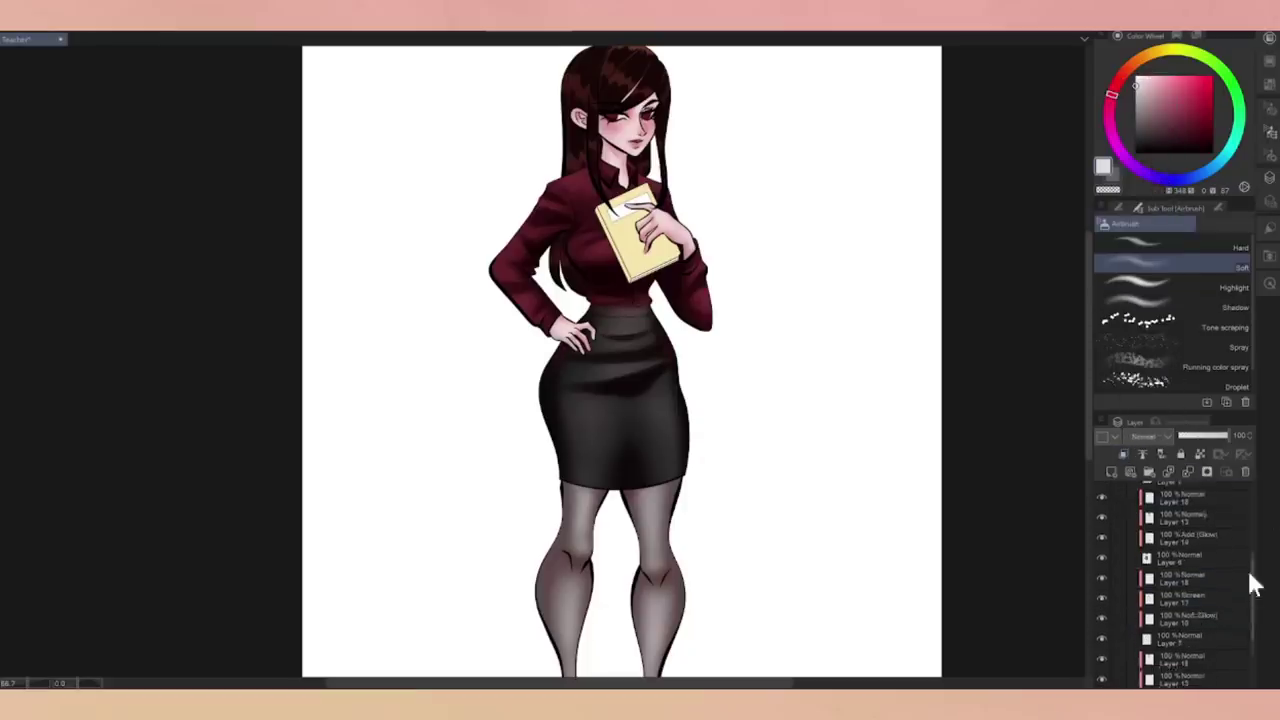
{"action": "left_click", "coordinate": [1111, 471]}
{"action": "key", "text": "i"}
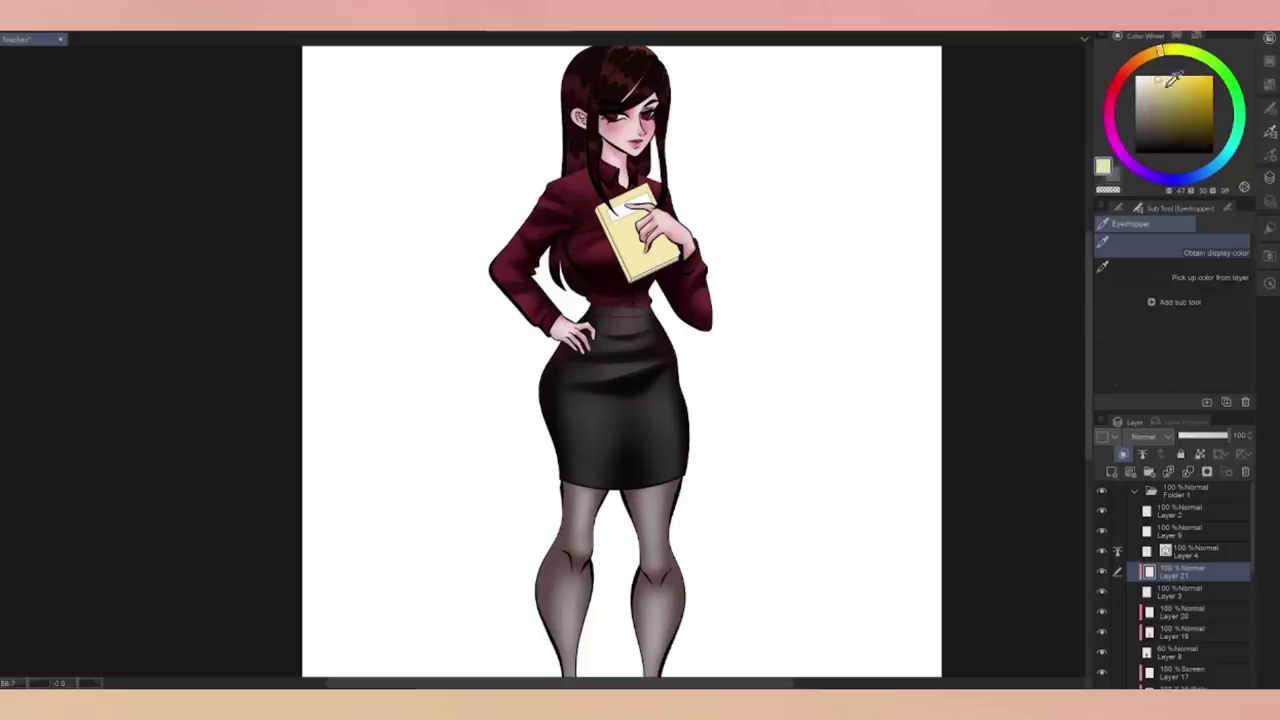
{"action": "key", "text": "b"}
{"action": "left_click", "coordinate": [1145, 436]}
{"action": "left_click", "coordinate": [1150, 116]}
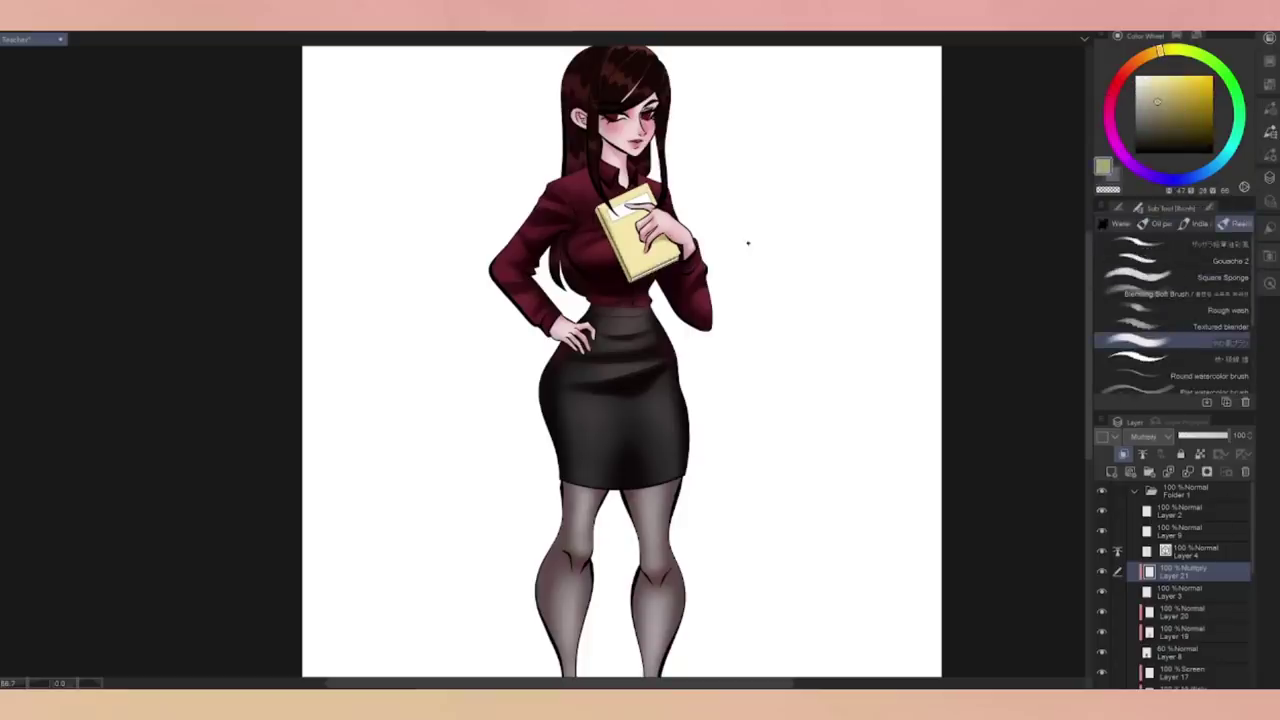
Step: Touch up the book's base color on Layer 3 with the Fill tool and erase stray shading around its label on Layer 21
{"action": "left_click", "coordinate": [1190, 592]}
{"action": "key", "text": "g"}
{"action": "key", "text": "ctrl+plus"}
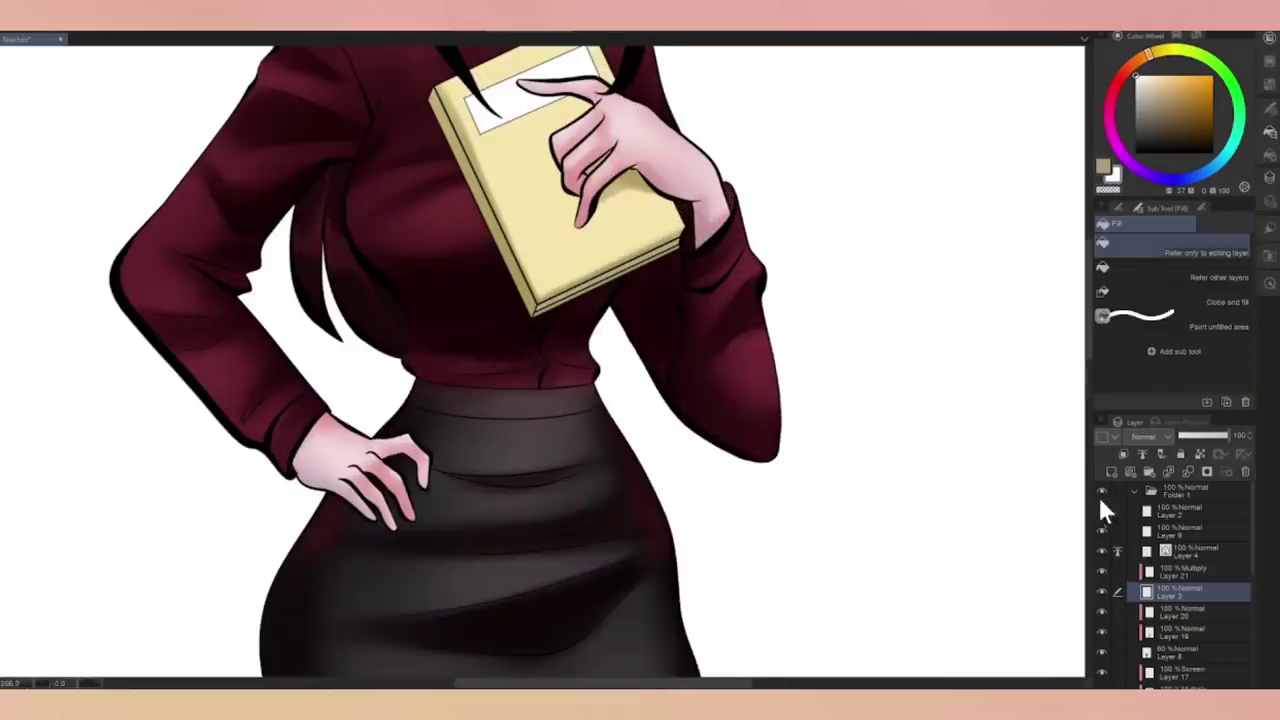
{"action": "left_click", "coordinate": [1185, 571]}
{"action": "key", "text": "b"}
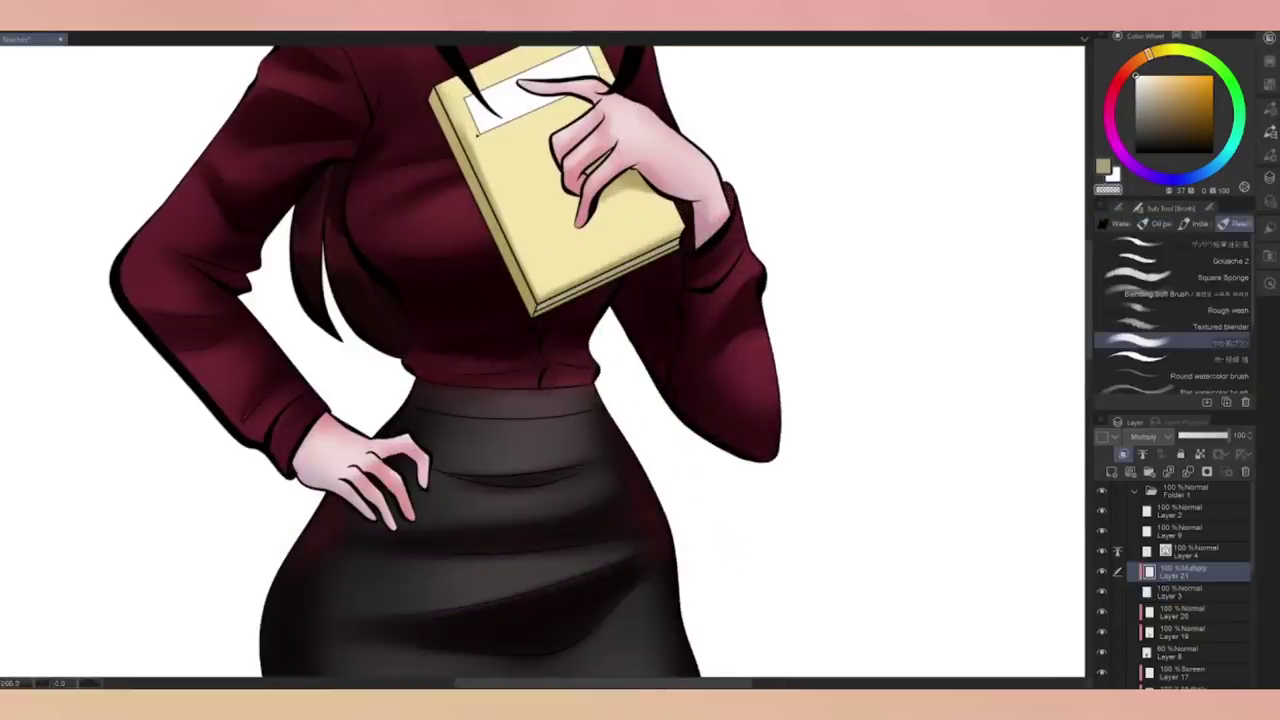
{"action": "key", "text": "ctrl+minus"}
Step: Add a second clipped Multiply layer for the book and airbrush soft brown shading over its cover
{"action": "left_click", "coordinate": [1111, 471]}
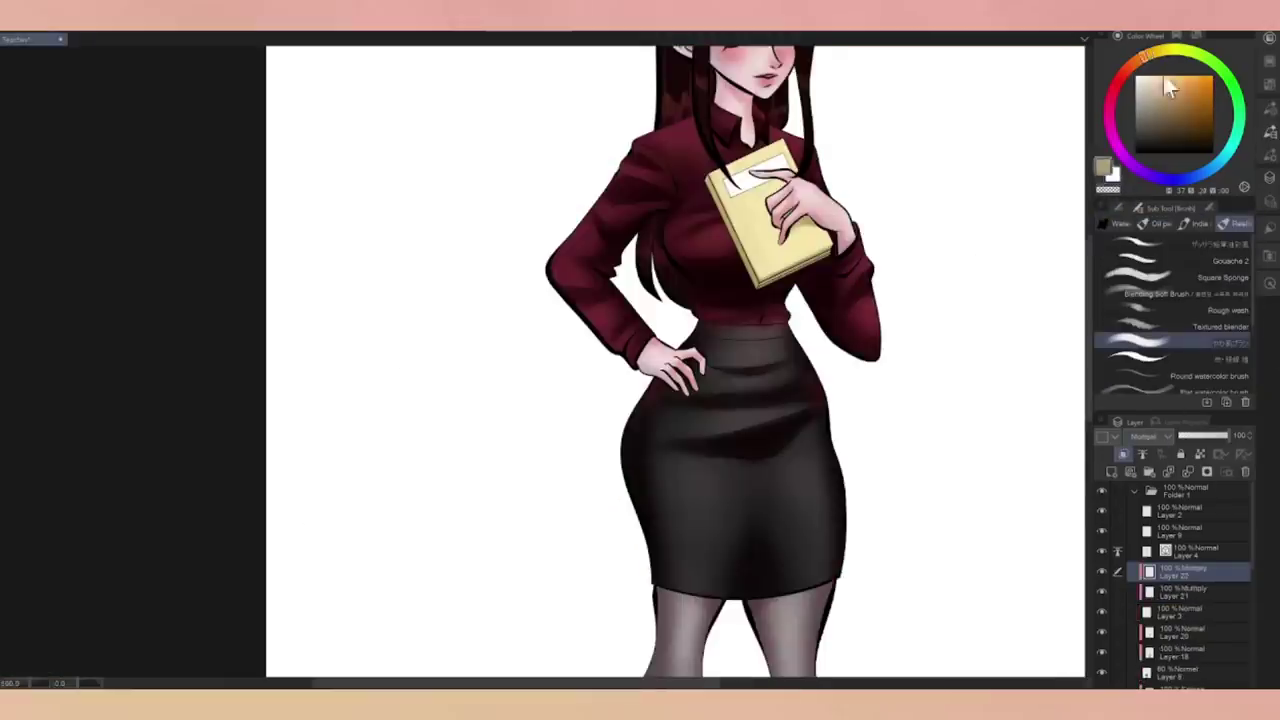
{"action": "left_click", "coordinate": [1145, 70]}
{"action": "key", "text": "b"}
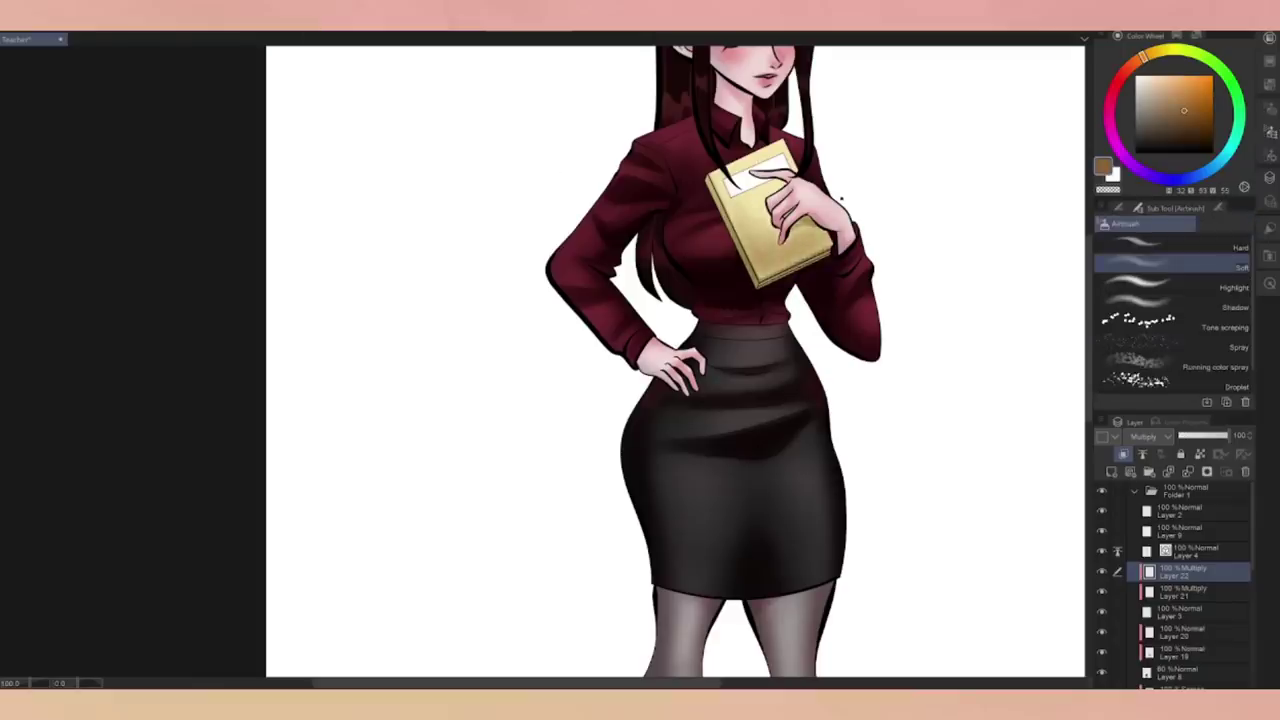
{"action": "scroll", "coordinate": [840, 197], "scroll_direction": "down", "scroll_amount": 2}
Step: Add a clipped Multiply layer to the skin group, airbrush red shading on the face, and place Layer 12 above it
{"action": "scroll", "coordinate": [1249, 586], "scroll_direction": "down", "scroll_amount": 5}
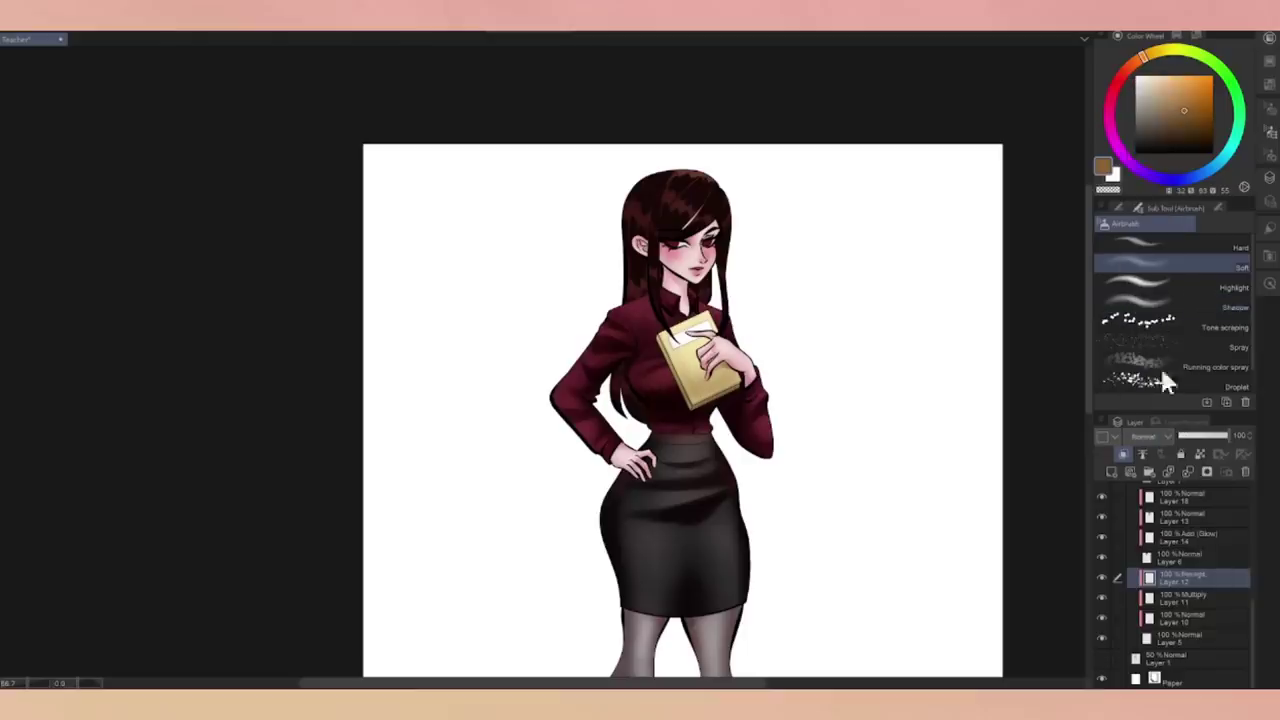
{"action": "left_click", "coordinate": [1208, 578]}
{"action": "key", "text": "ctrl+shift+n"}
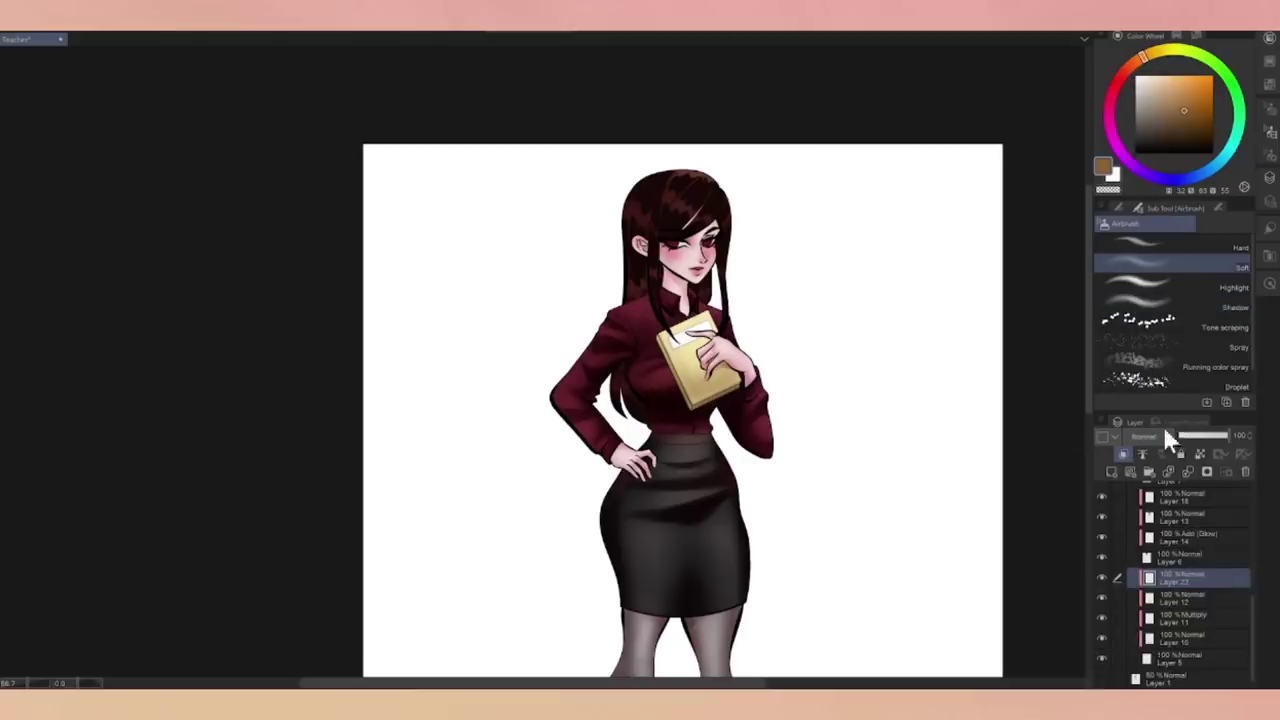
{"action": "left_click", "coordinate": [1200, 90]}
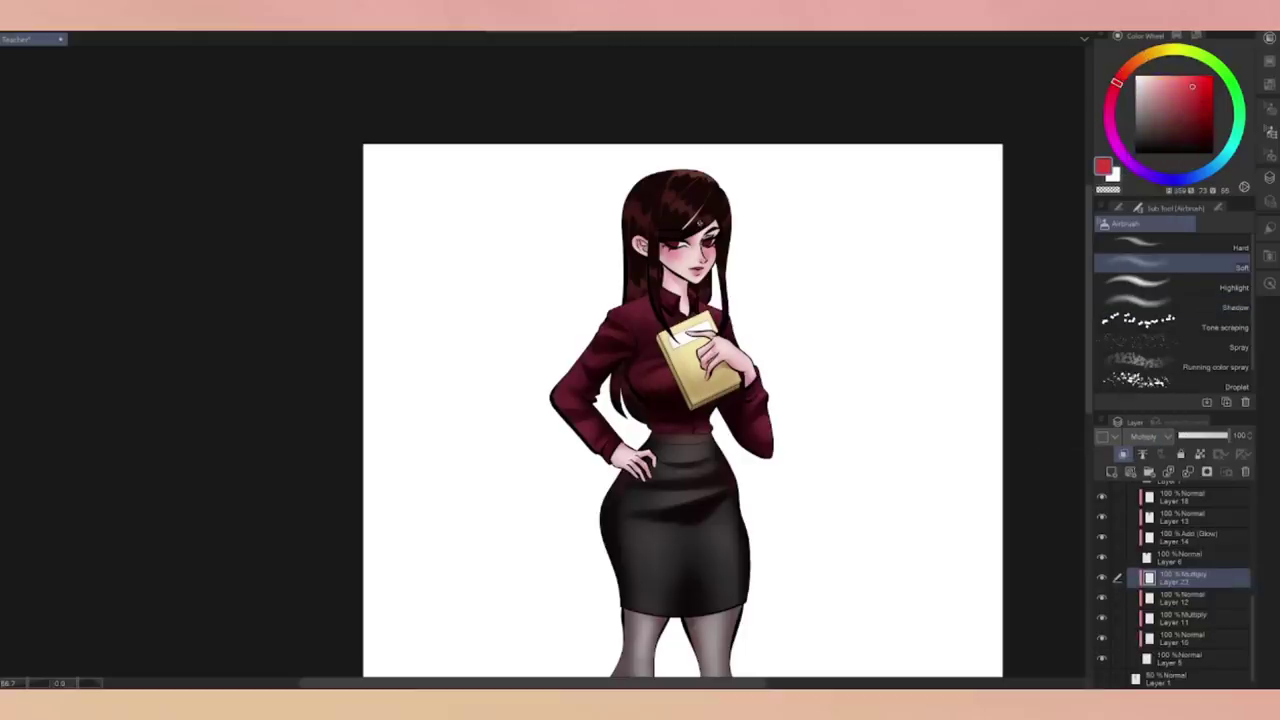
{"action": "scroll", "coordinate": [739, 213], "scroll_direction": "up", "scroll_amount": 2}
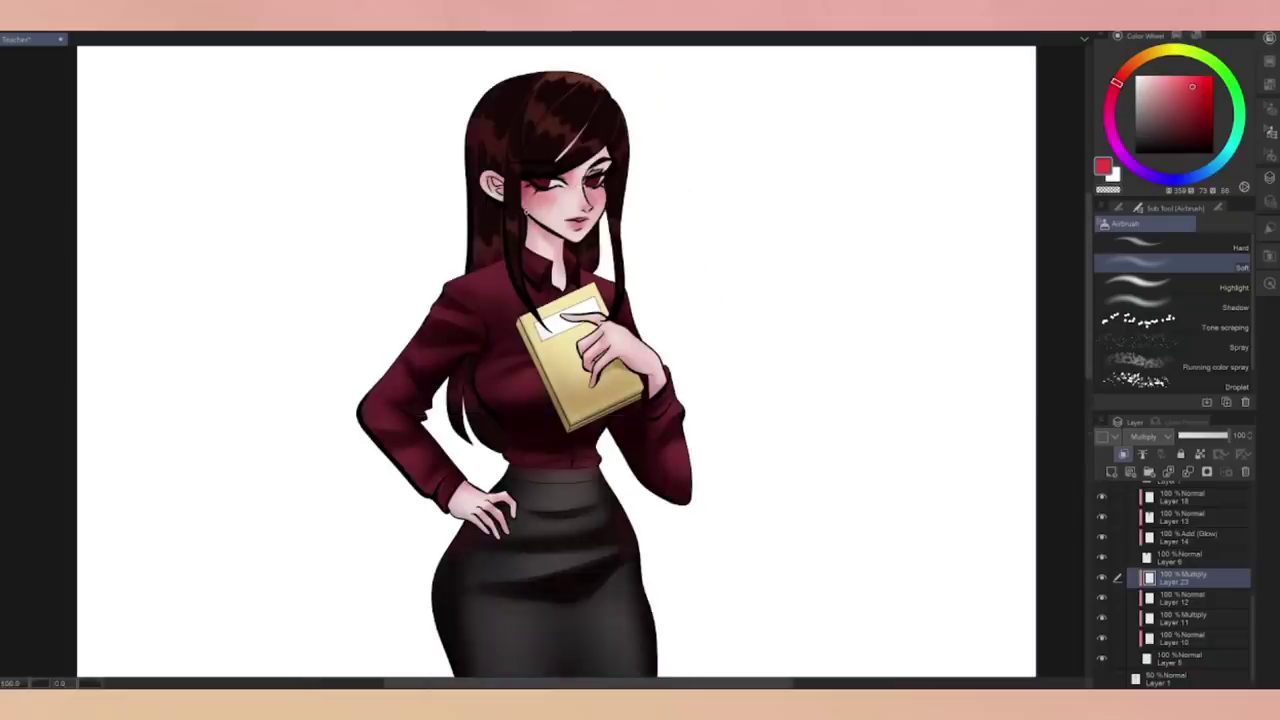
{"action": "left_click_drag", "start_coordinate": [1190, 598], "coordinate": [1205, 578]}
{"action": "scroll", "coordinate": [652, 387], "scroll_direction": "down", "scroll_amount": 3}
{"action": "scroll", "coordinate": [663, 428], "scroll_direction": "up", "scroll_amount": 3}
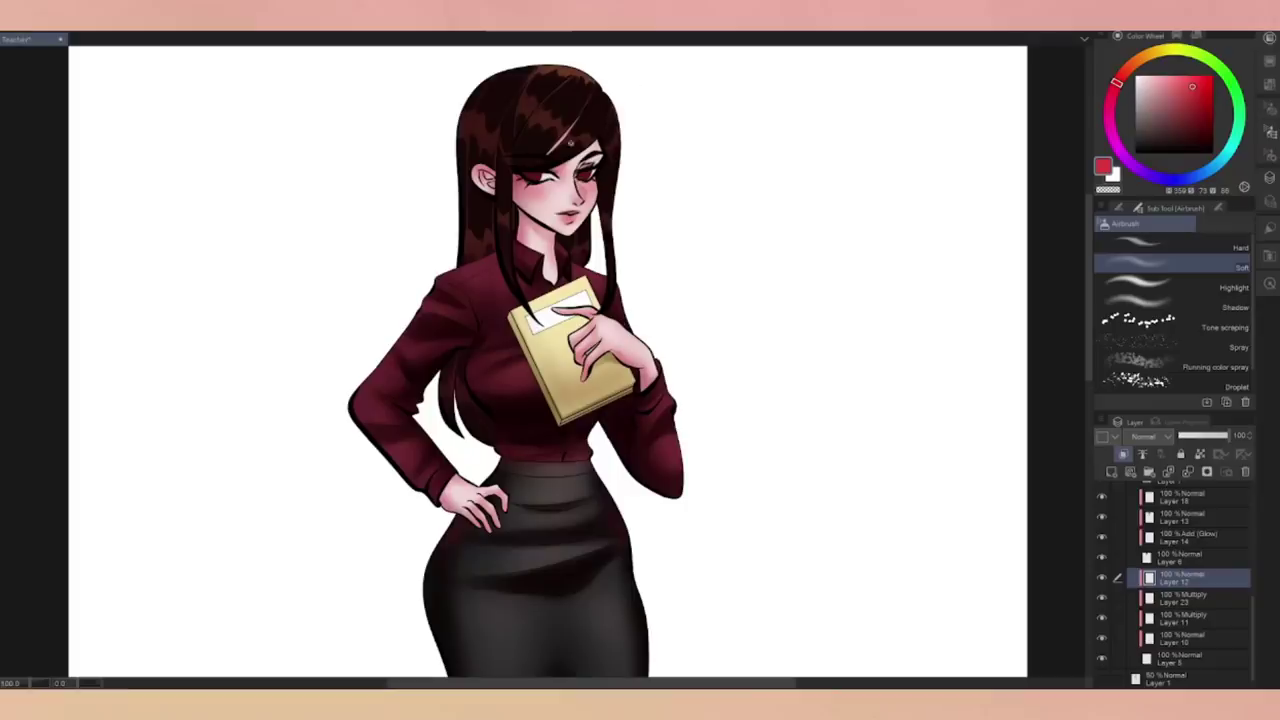
Step: Select Layer 9, lock its transparent pixels, and repaint the eye whites in a pale tone
{"action": "scroll", "coordinate": [614, 119], "scroll_direction": "down", "scroll_amount": 3}
{"action": "scroll", "coordinate": [1237, 563], "scroll_direction": "down", "scroll_amount": 5}
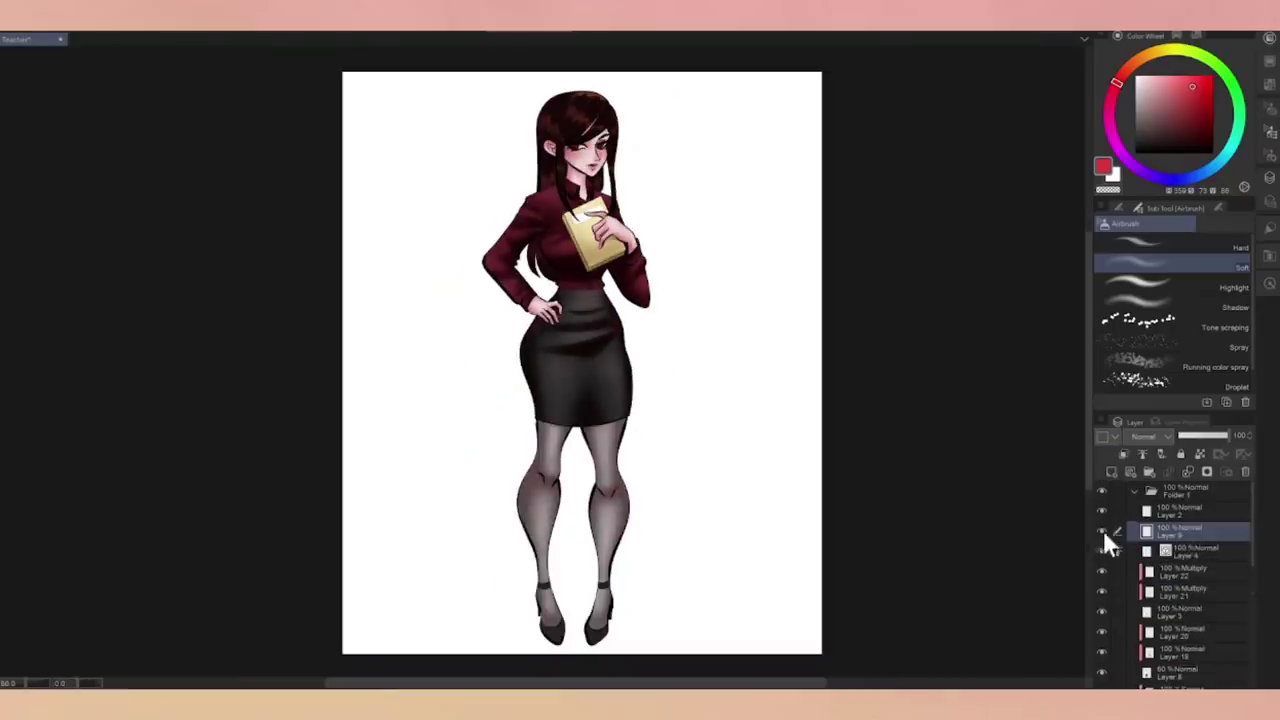
{"action": "scroll", "coordinate": [731, 294], "scroll_direction": "up", "scroll_amount": 5}
{"action": "key", "text": "e"}
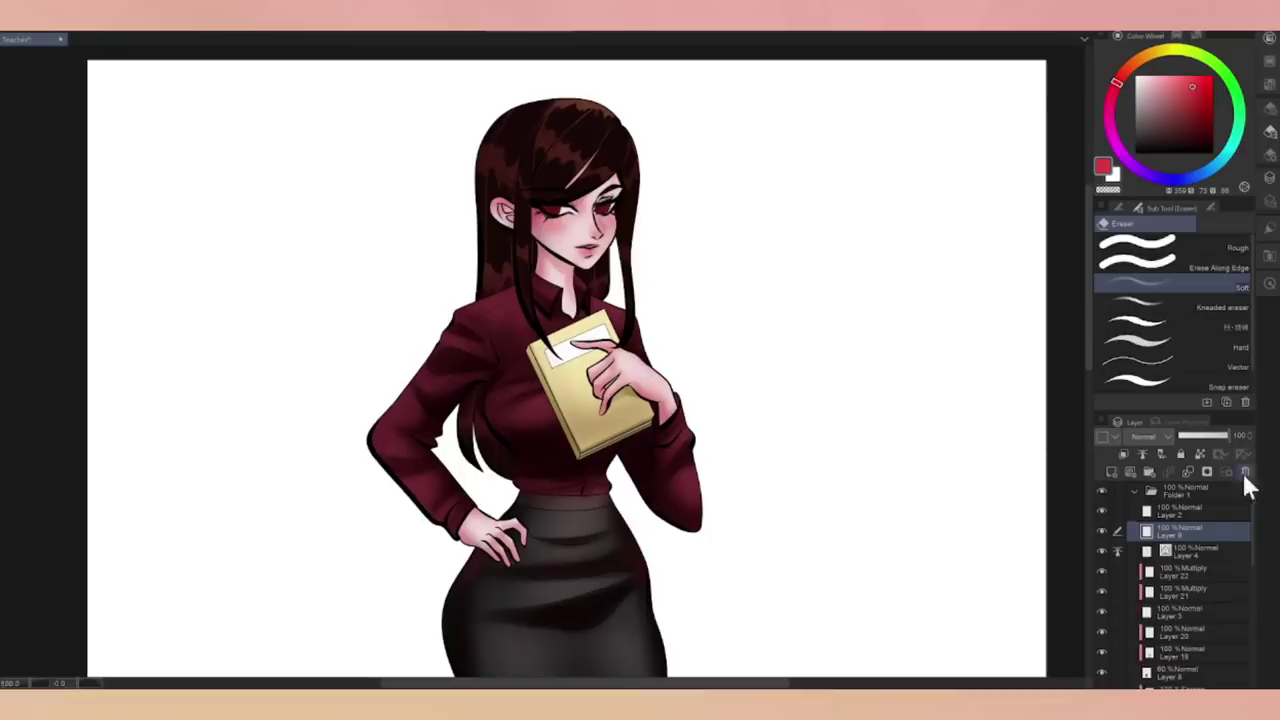
{"action": "scroll", "coordinate": [749, 280], "scroll_direction": "up", "scroll_amount": 3}
{"action": "key", "text": "j"}
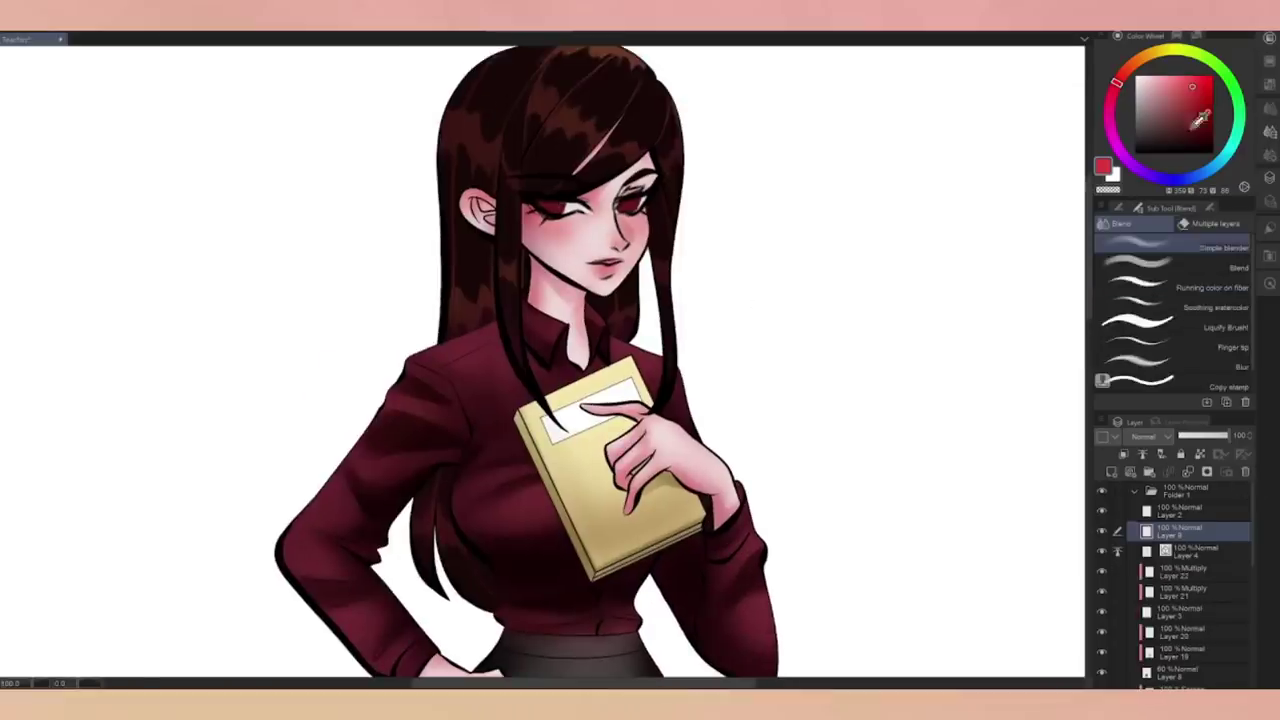
{"action": "key", "text": "b"}
{"action": "left_click", "coordinate": [548, 200], "text": "alt"}
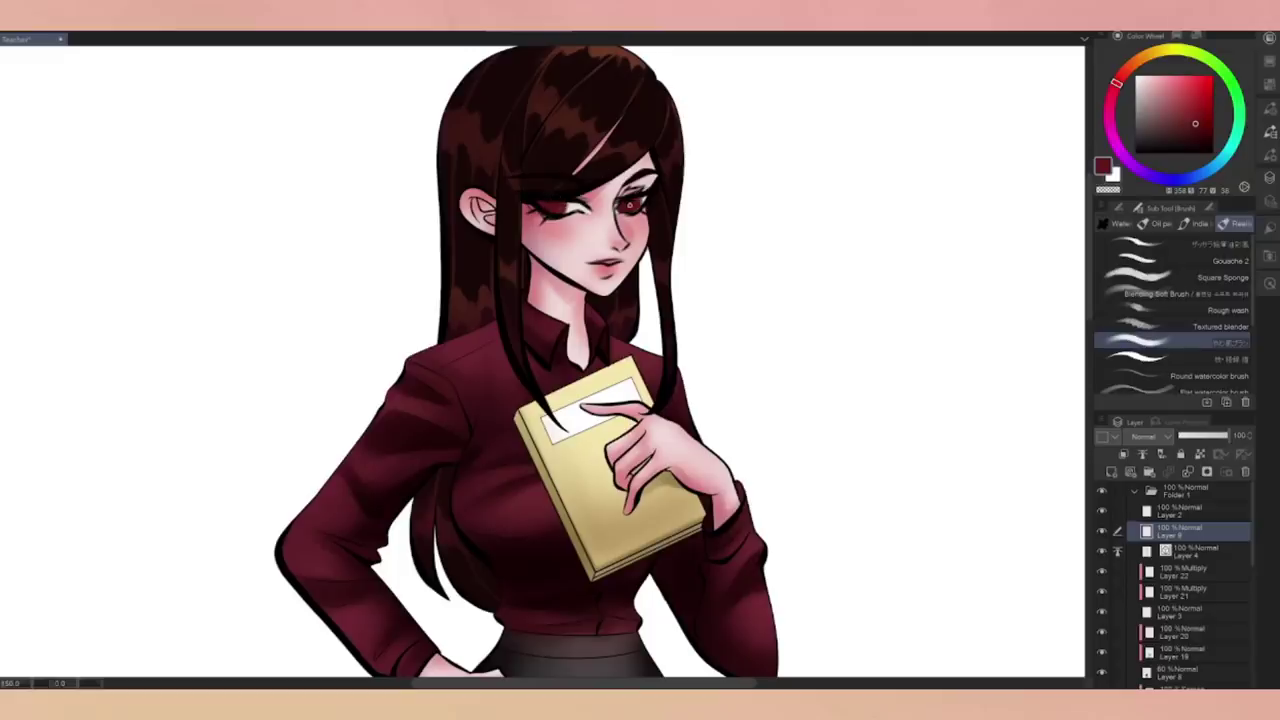
{"action": "key", "text": "i"}
{"action": "left_click", "coordinate": [628, 204]}
{"action": "key", "text": "b"}
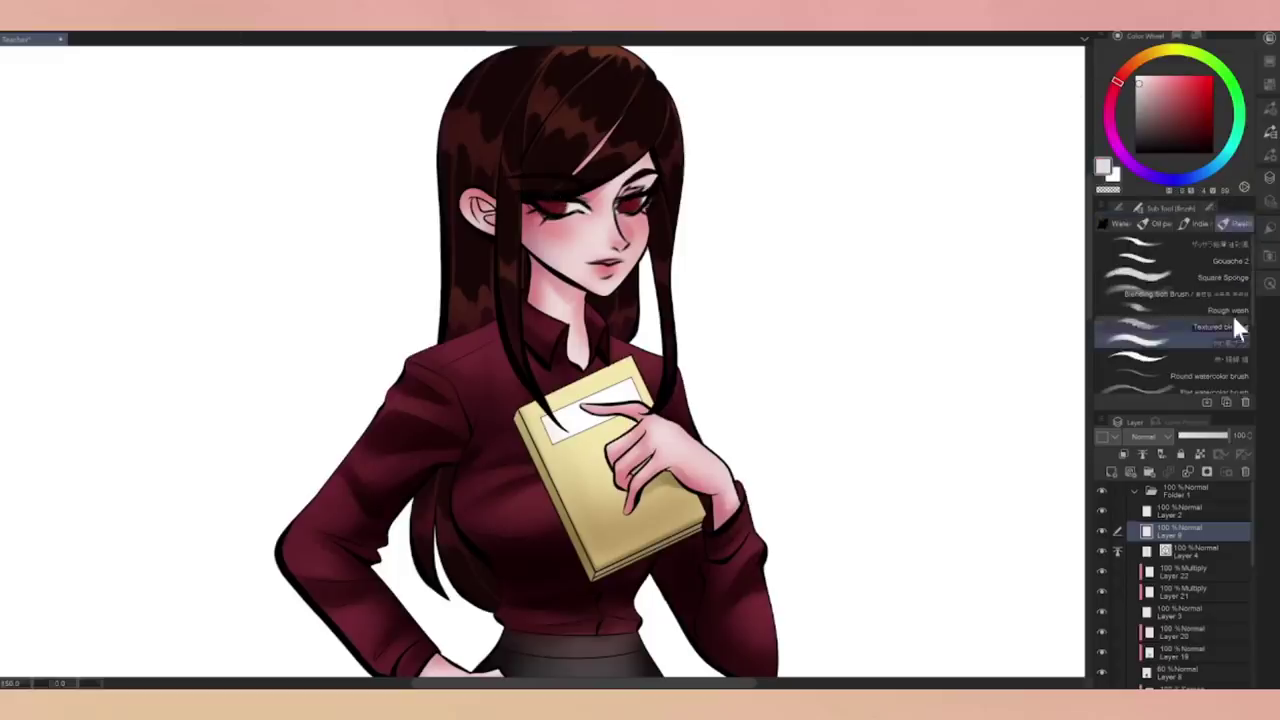
{"action": "left_click", "coordinate": [1138, 32]}
{"action": "left_click", "coordinate": [1115, 37]}
{"action": "left_click_drag", "start_coordinate": [630, 200], "coordinate": [646, 206]}
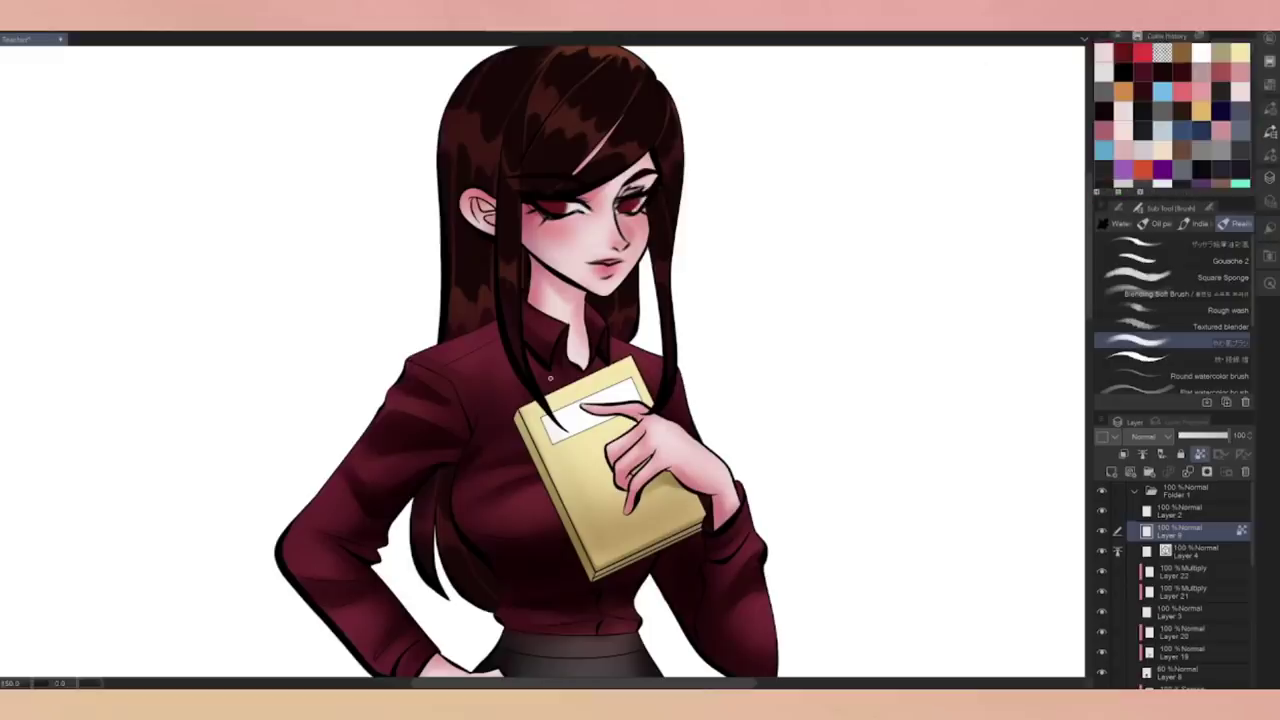
Step: Add a clipped Normal layer above Layer 9 and paint dark red detail in both irises with a fine colored pencil
{"action": "left_click", "coordinate": [1132, 472]}
{"action": "left_click", "coordinate": [577, 203]}
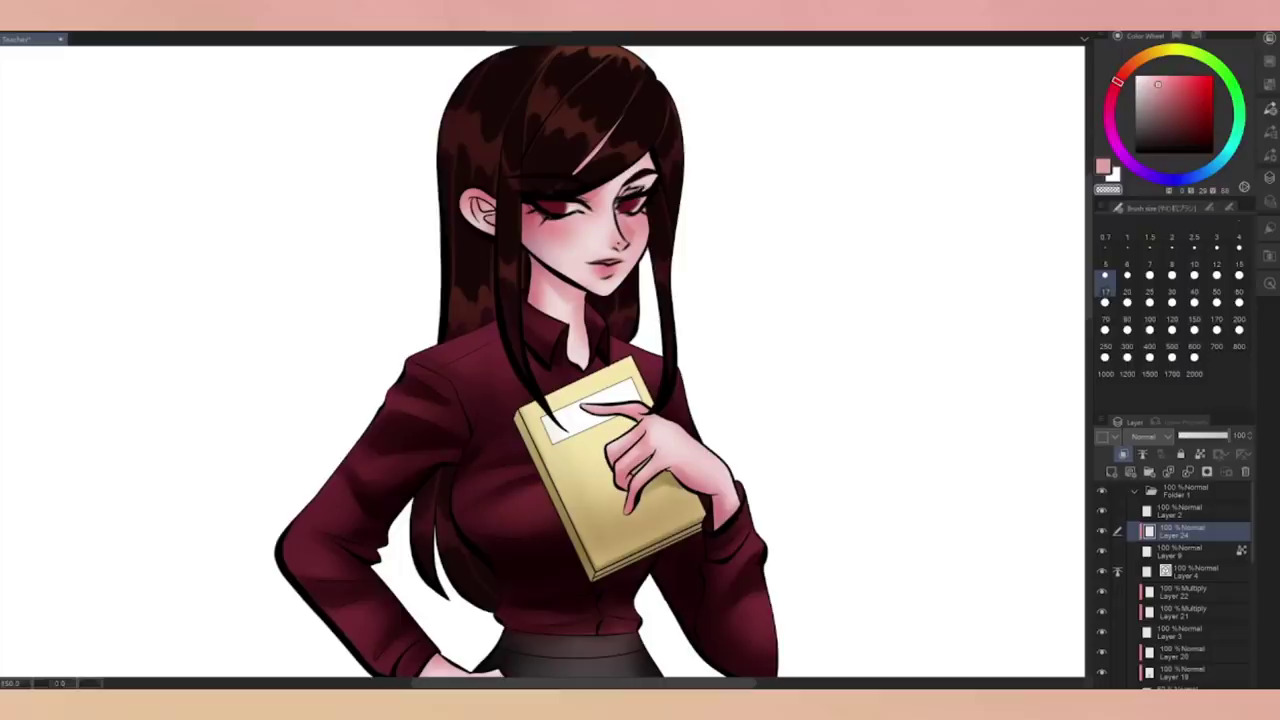
{"action": "left_click", "coordinate": [1201, 136]}
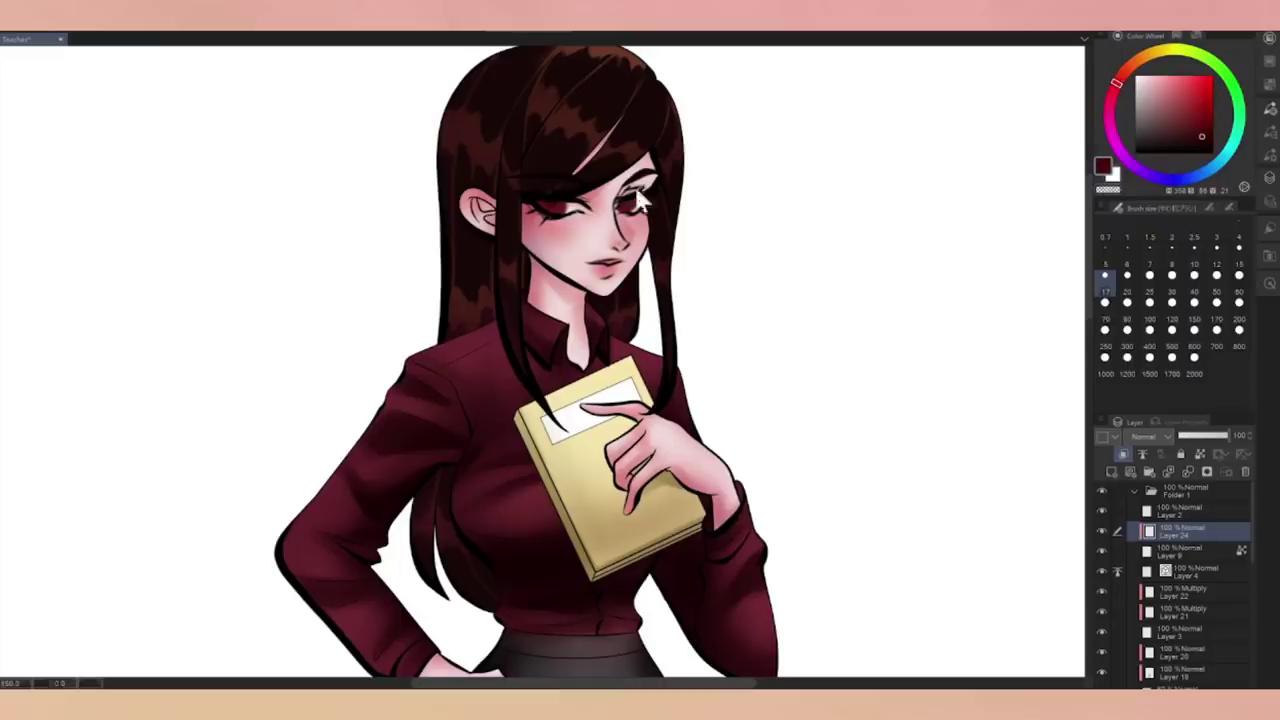
{"action": "left_click", "coordinate": [1205, 143]}
{"action": "left_click", "coordinate": [1194, 247]}
{"action": "left_click", "coordinate": [1149, 247]}
{"action": "left_click", "coordinate": [1180, 36]}
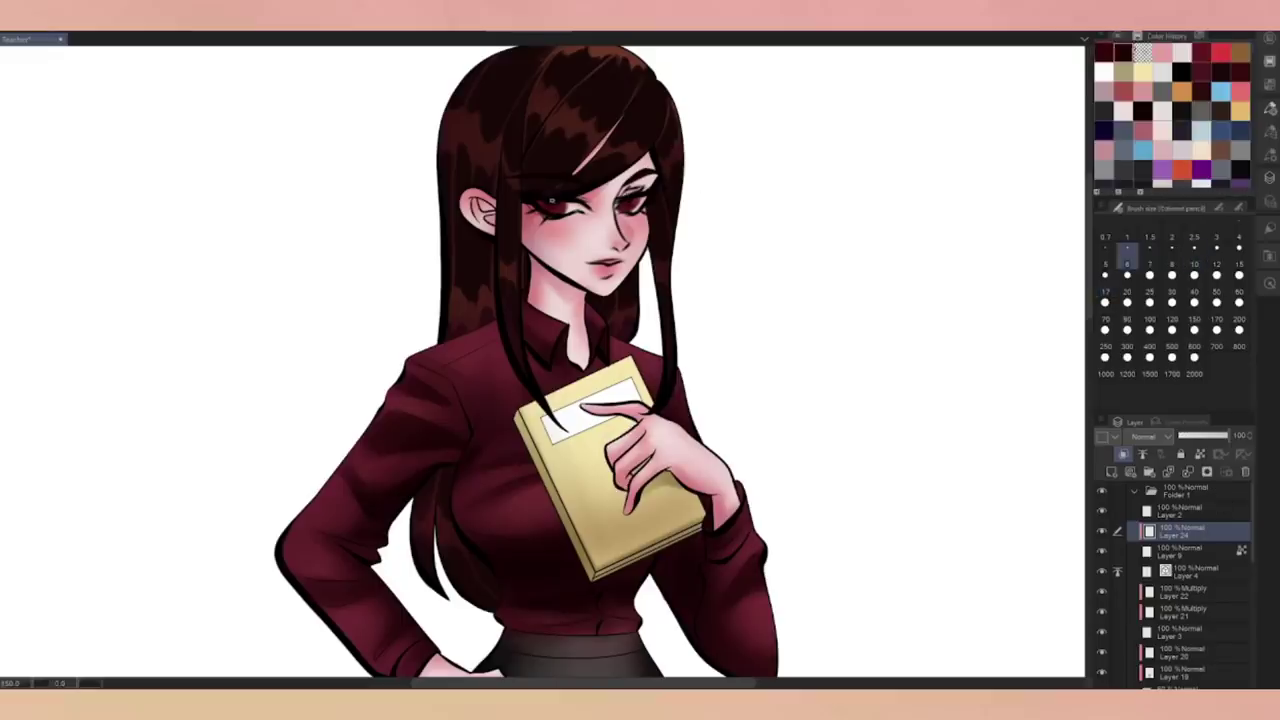
Step: Return to Layer 9, relock its transparent pixels, and touch up the eyes' base colors in pale pink and dark red
{"action": "scroll", "coordinate": [692, 140], "scroll_direction": "down", "scroll_amount": 2}
{"action": "scroll", "coordinate": [692, 140], "scroll_direction": "up", "scroll_amount": 2}
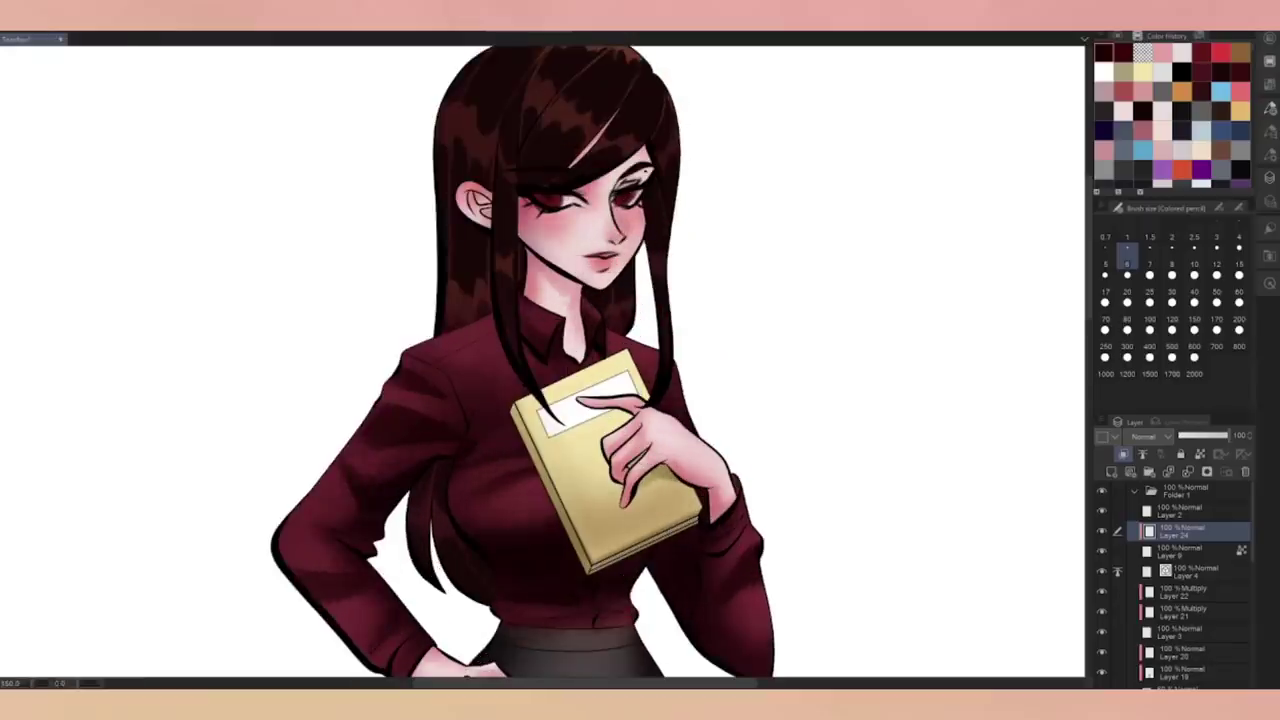
{"action": "key", "text": "alt+bracketleft"}
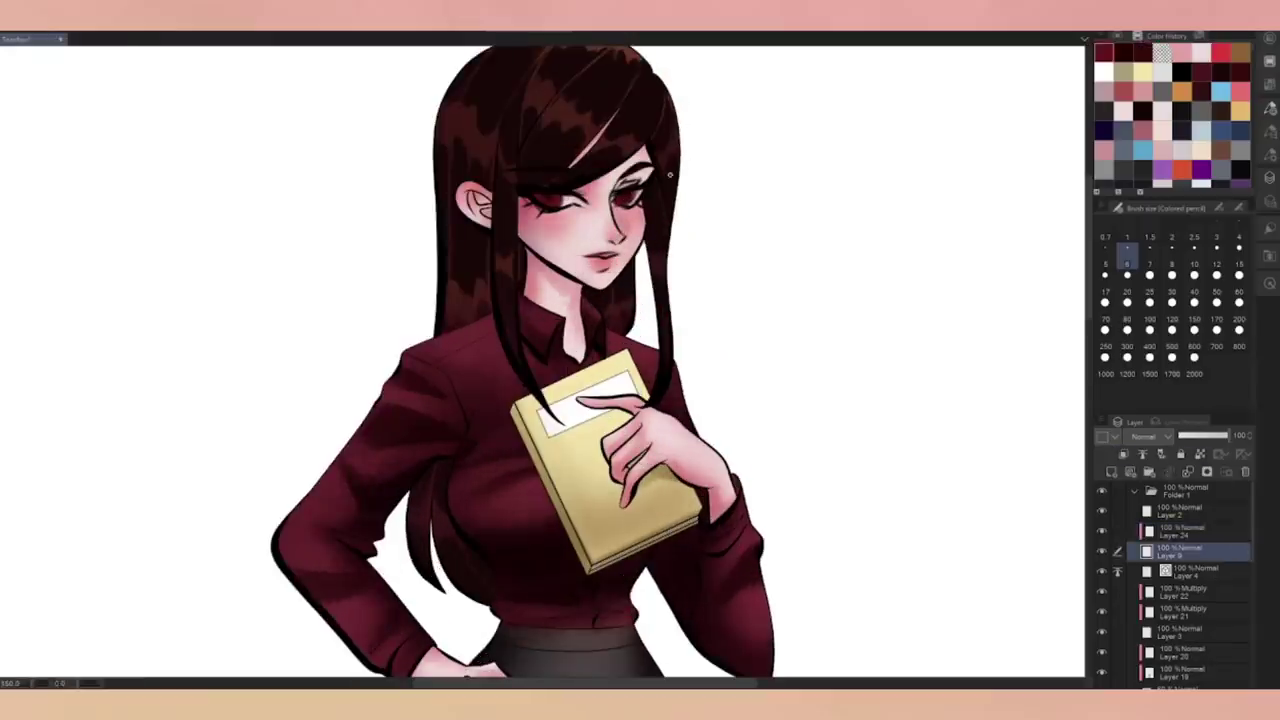
{"action": "left_click", "coordinate": [1200, 453]}
{"action": "left_click", "coordinate": [1149, 255]}
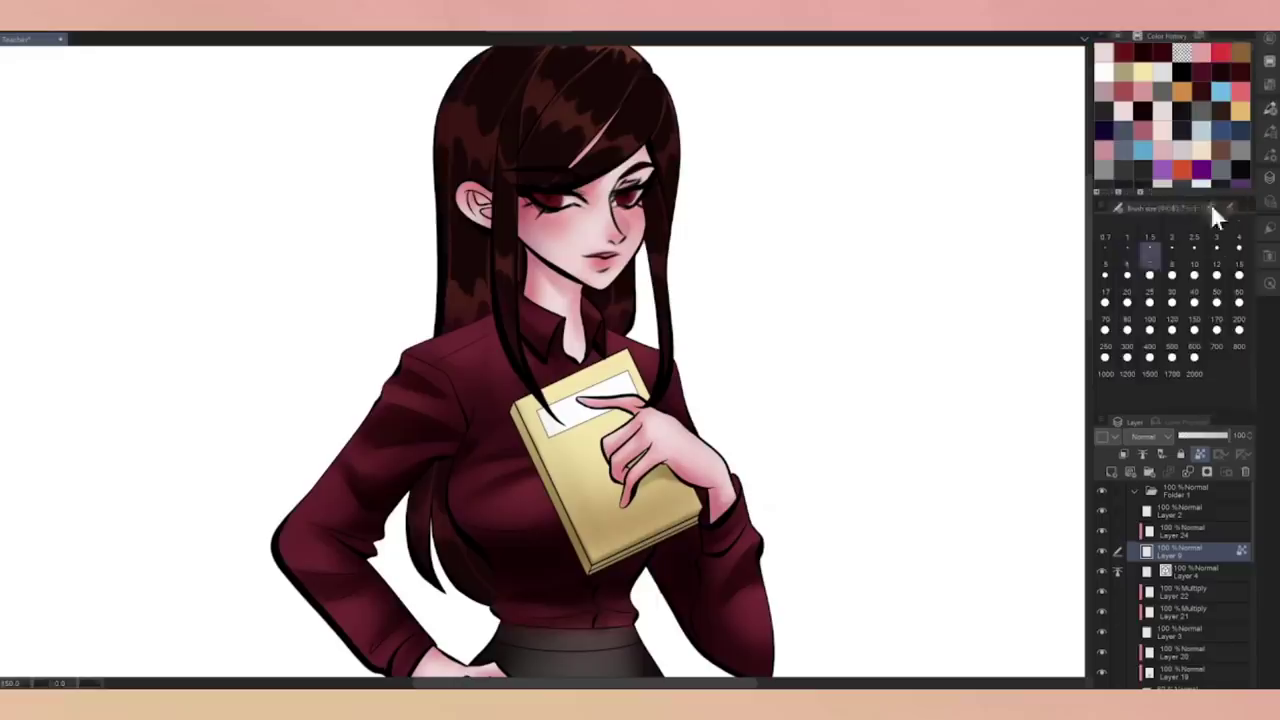
{"action": "left_click", "coordinate": [1138, 207]}
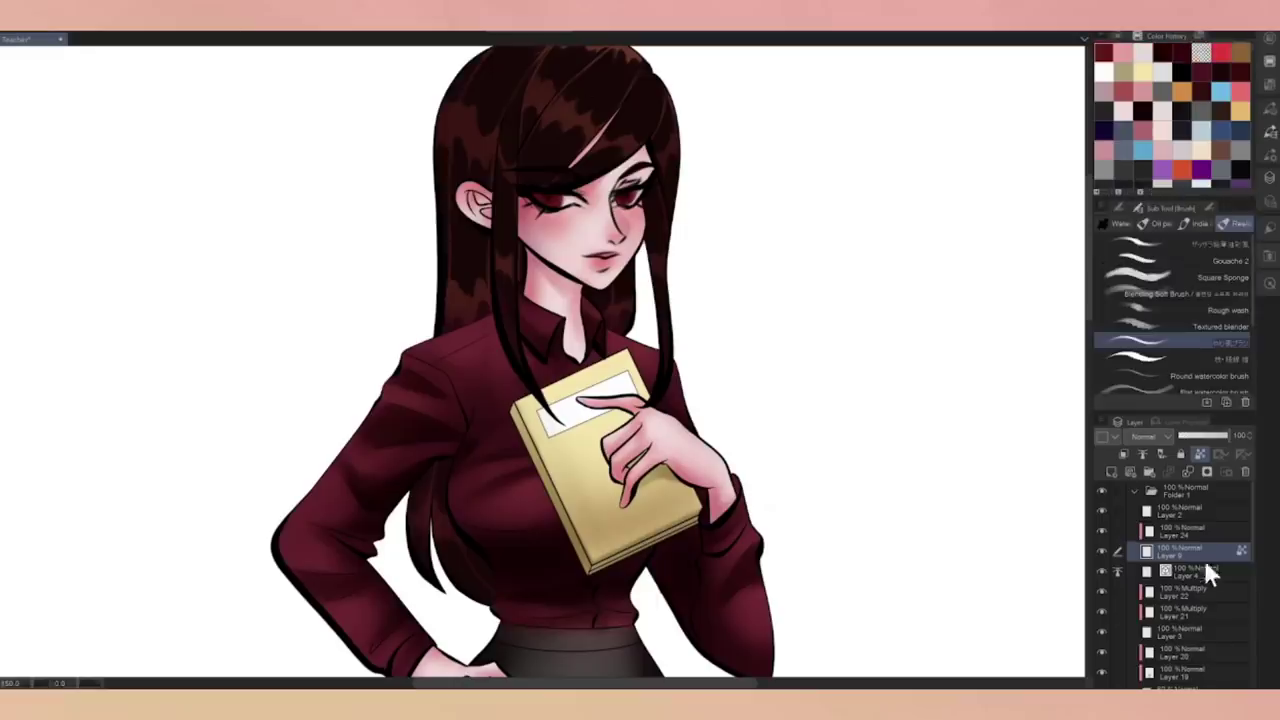
Step: Add a clipped Multiply layer above Layer 24 and paint dark red shadows over the upper part of the eyes
{"action": "key", "text": "ctrl+shift+n"}
{"action": "left_click", "coordinate": [1120, 453]}
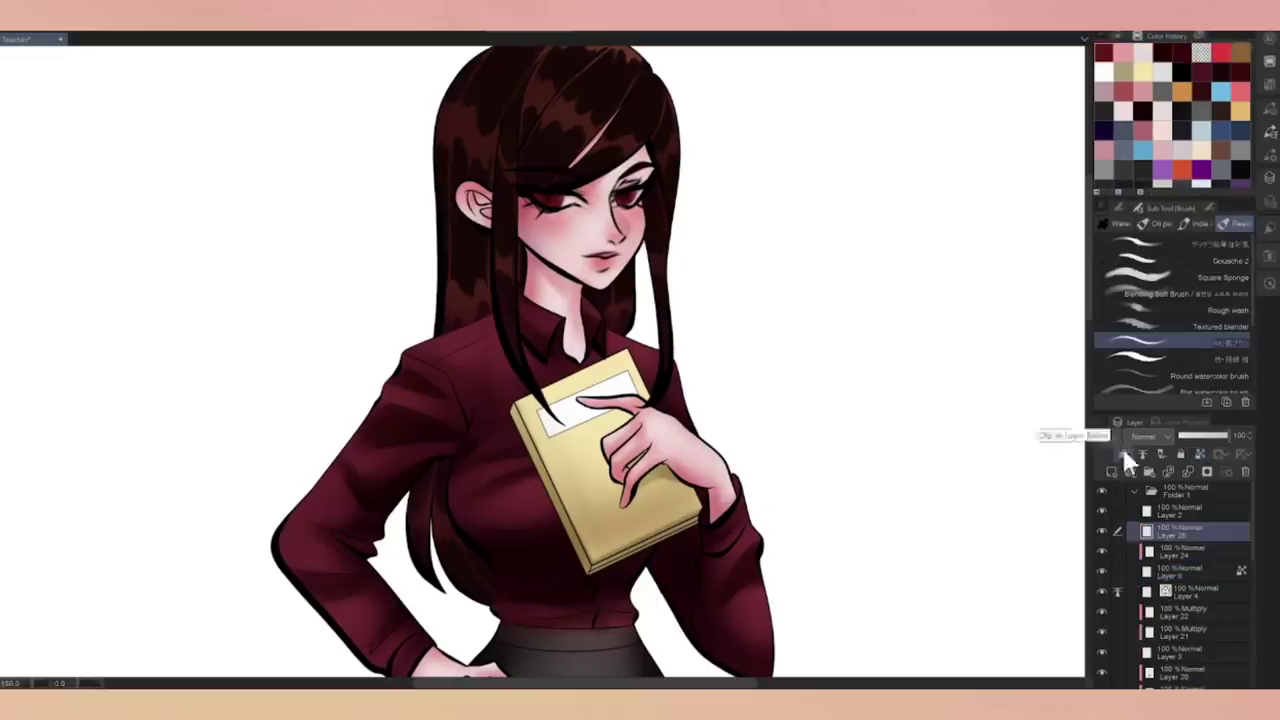
{"action": "key", "text": "e"}
{"action": "left_click", "coordinate": [1270, 38]}
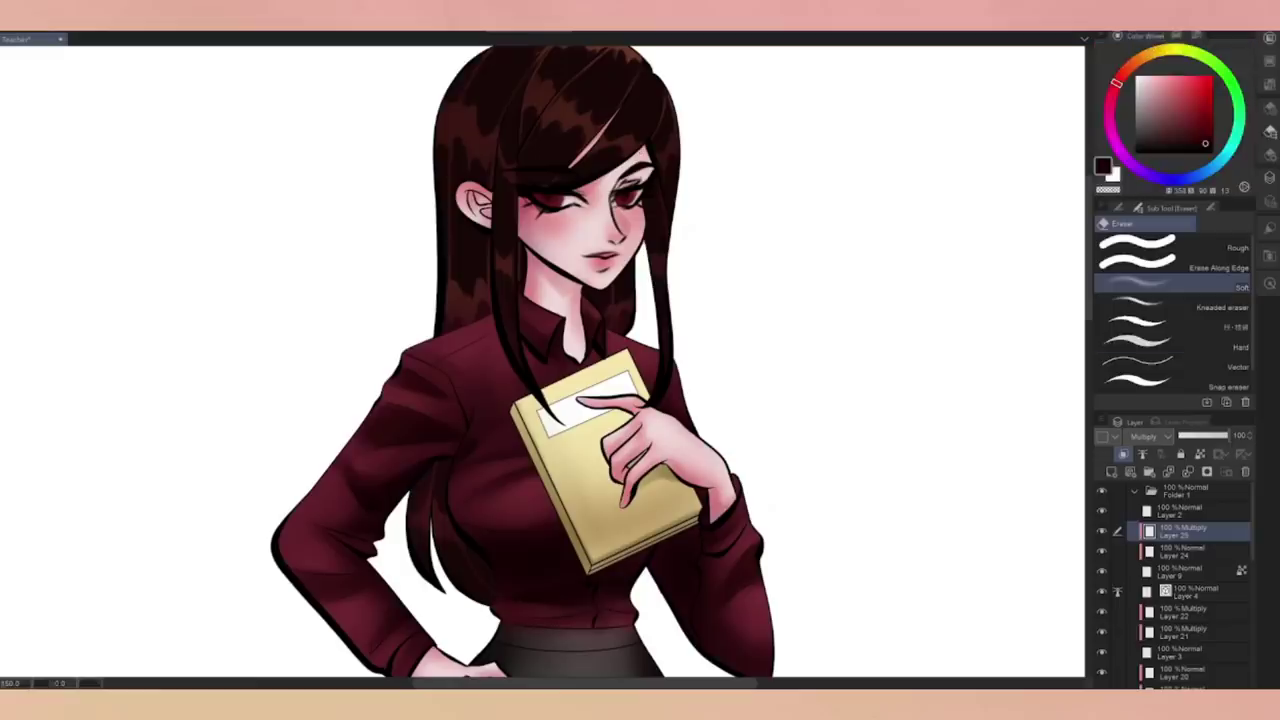
{"action": "key", "text": "b"}
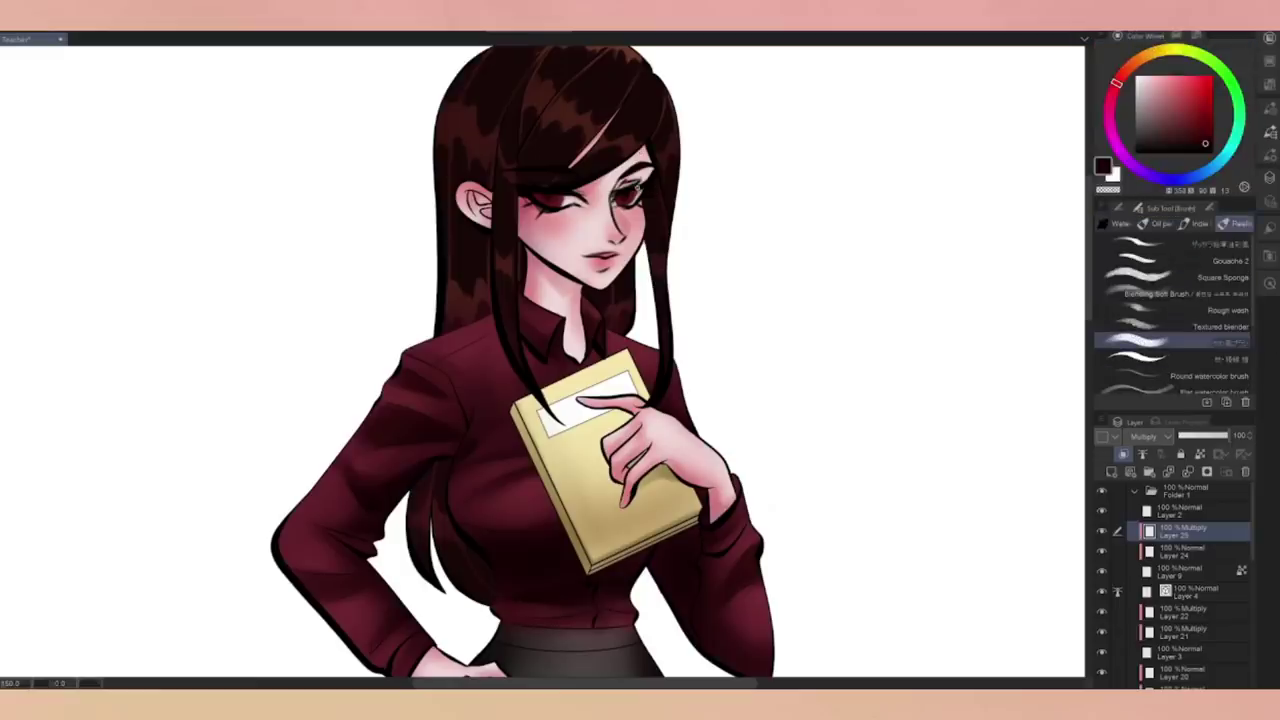
Step: Add a clipped Add (Glow) layer above Layer 25 and paint a bright red glow in the irises
{"action": "key", "text": "ctrl+shift+n"}
{"action": "left_click", "coordinate": [1136, 437]}
{"action": "left_click", "coordinate": [1162, 95]}
{"action": "left_click", "coordinate": [1270, 60]}
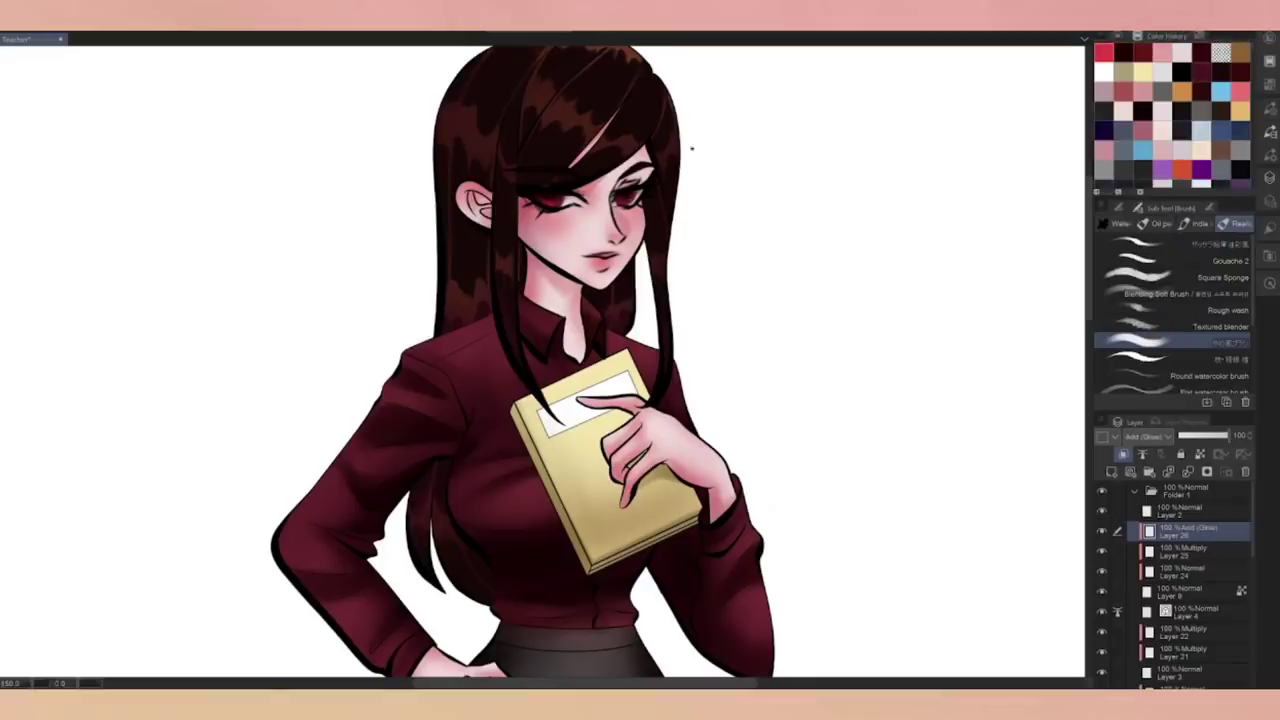
Step: Darken the iris detail on Layer 24 with the Colored pencil and add more red glow on Layer 26
{"action": "key", "text": "alt+bracketleft"}
{"action": "key", "text": "p"}
{"action": "left_click", "coordinate": [1203, 574]}
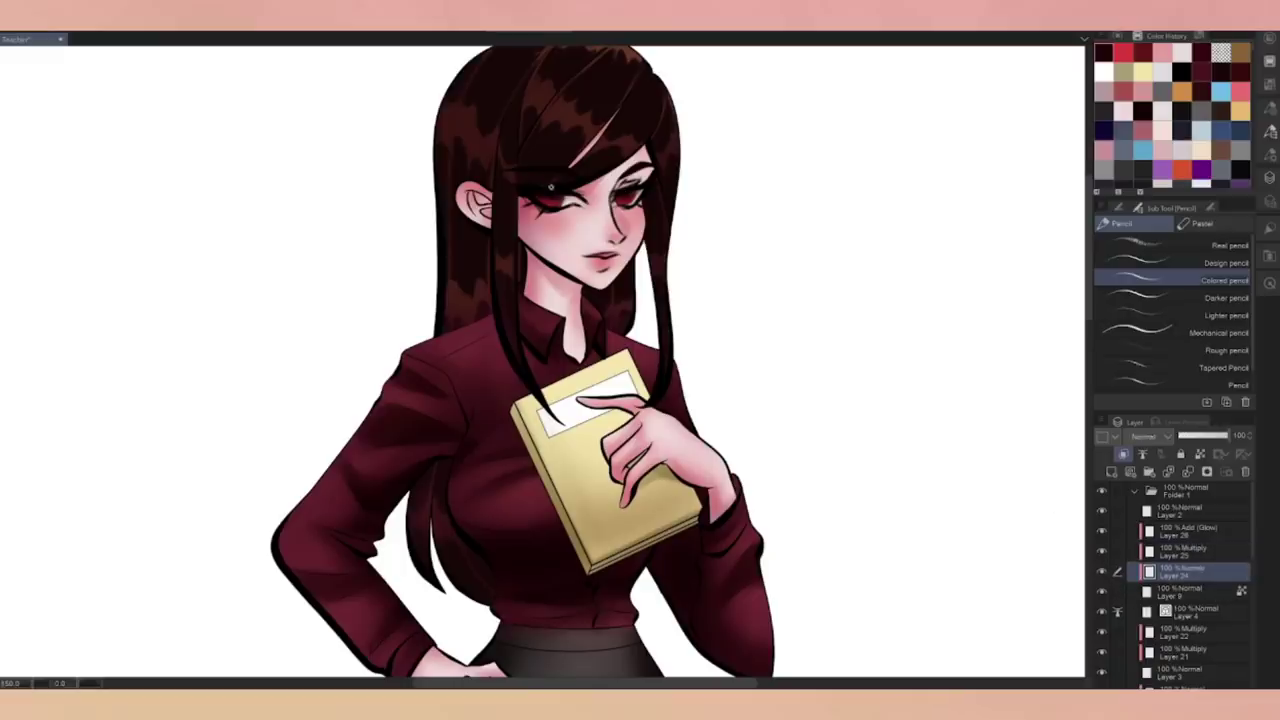
{"action": "key", "text": "alt+bracketright"}
{"action": "key", "text": "alt+bracketright"}
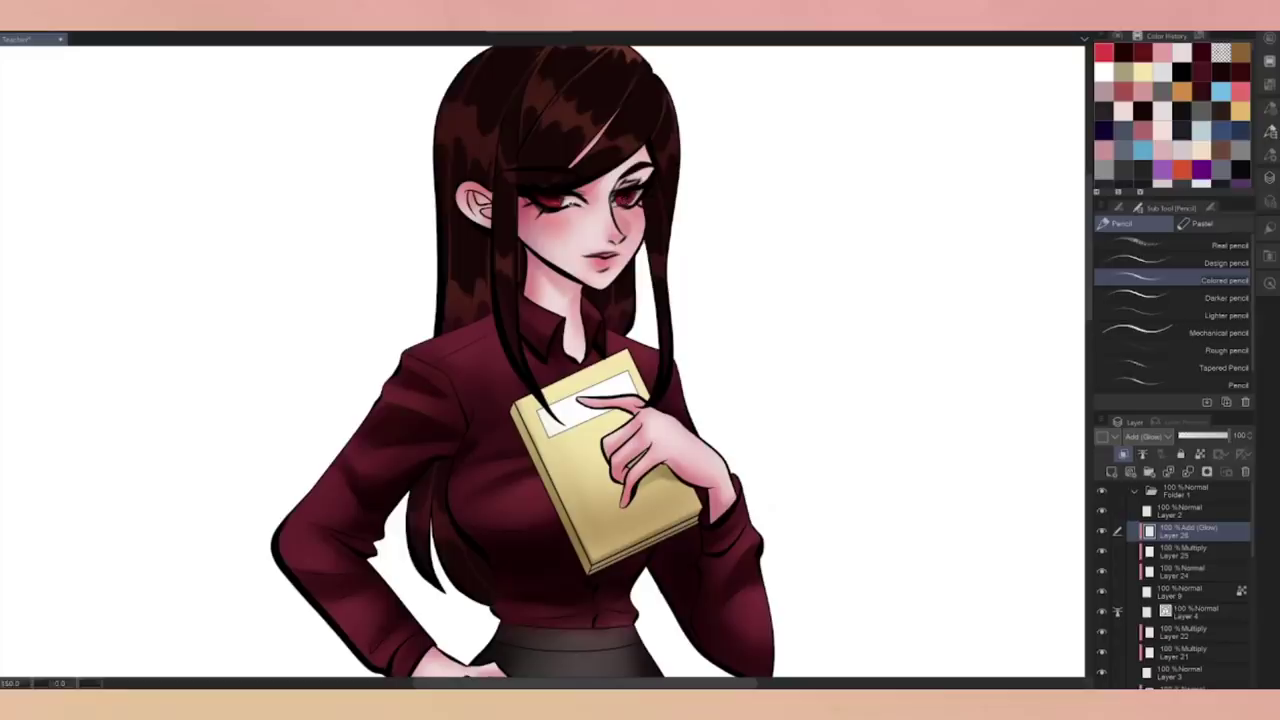
Step: Add a Normal layer above Layer 26 and draw small white catchlights in both eyes
{"action": "left_click", "coordinate": [1111, 471]}
{"action": "left_click", "coordinate": [1270, 38]}
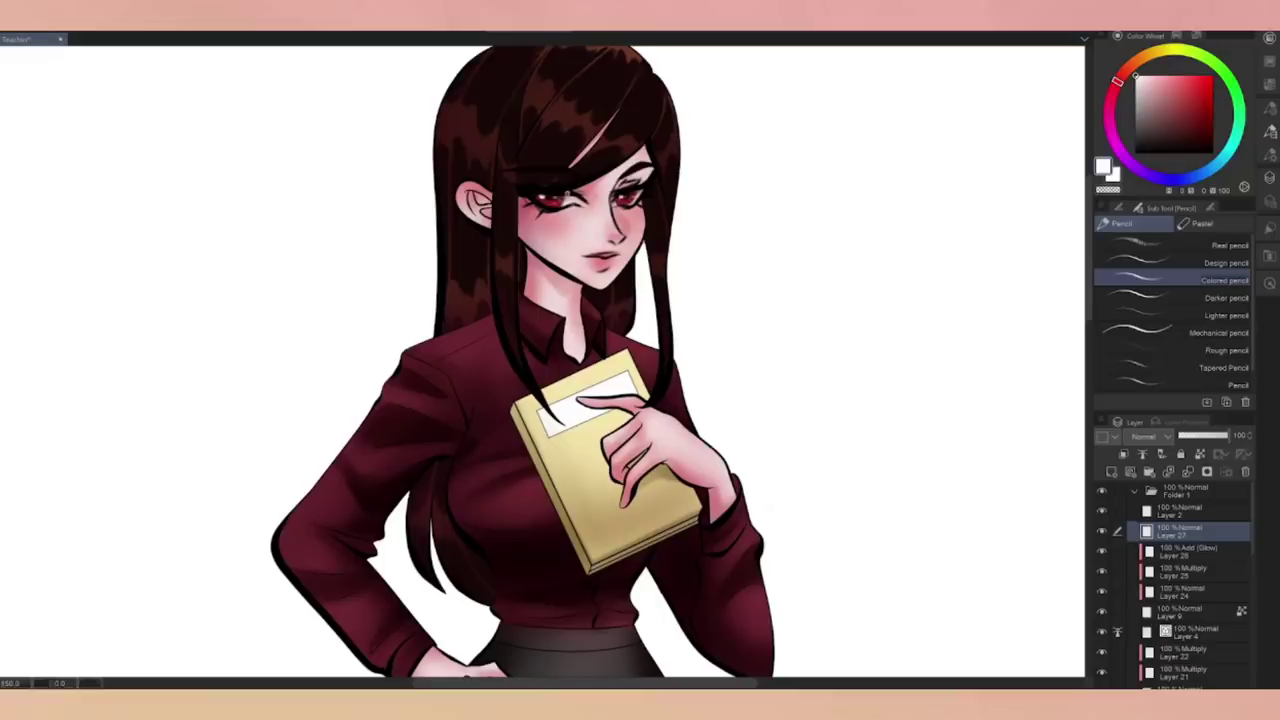
{"action": "scroll", "coordinate": [746, 318], "scroll_direction": "down", "scroll_amount": 5}
{"action": "scroll", "coordinate": [746, 318], "scroll_direction": "up", "scroll_amount": 3}
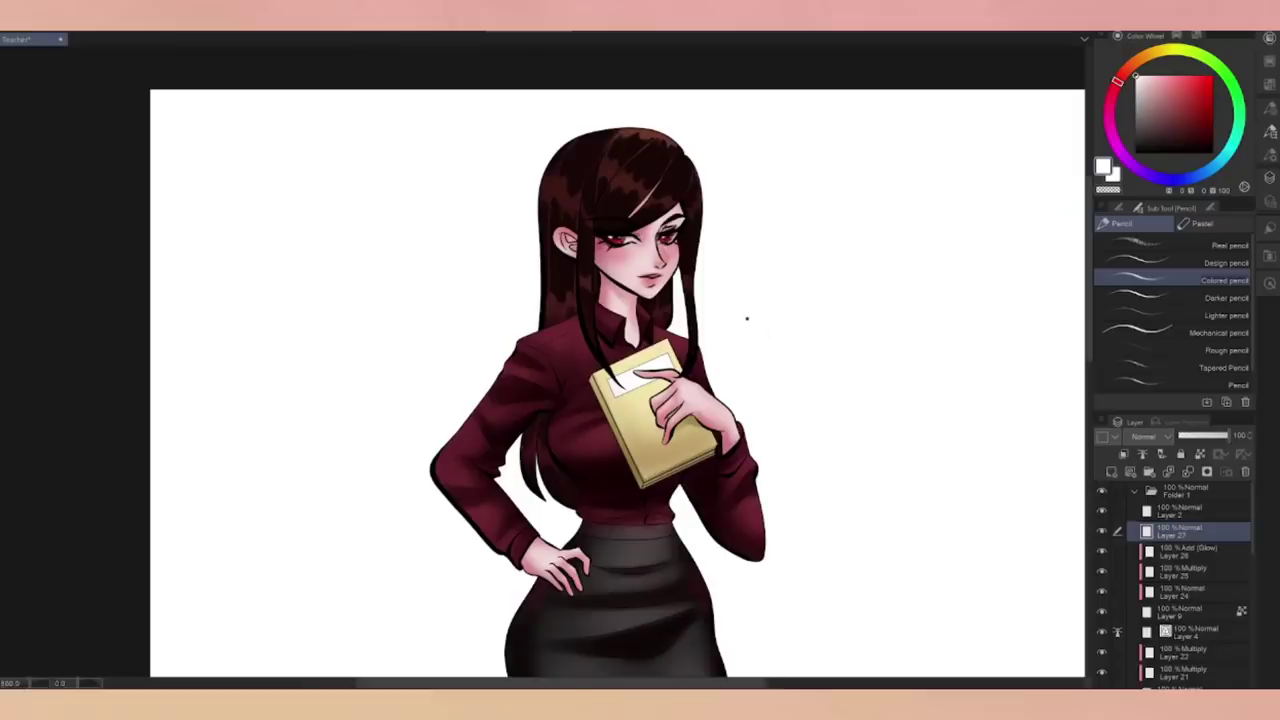
Step: Lock the transparent pixels of line art Layer 2 and tint its lines dark red with the Soft airbrush
{"action": "left_click", "coordinate": [1180, 510]}
{"action": "left_click", "coordinate": [1165, 36]}
{"action": "key", "text": "b"}
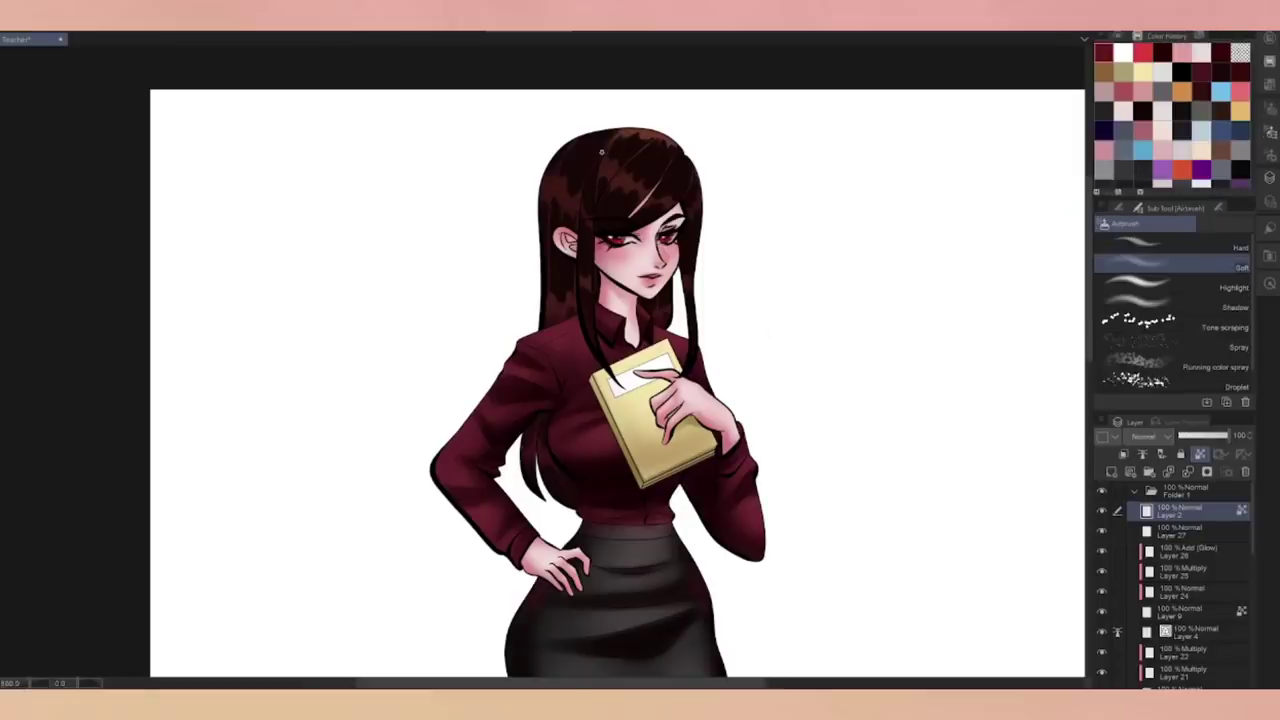
{"action": "scroll", "coordinate": [601, 180], "scroll_direction": "up", "scroll_amount": 2}
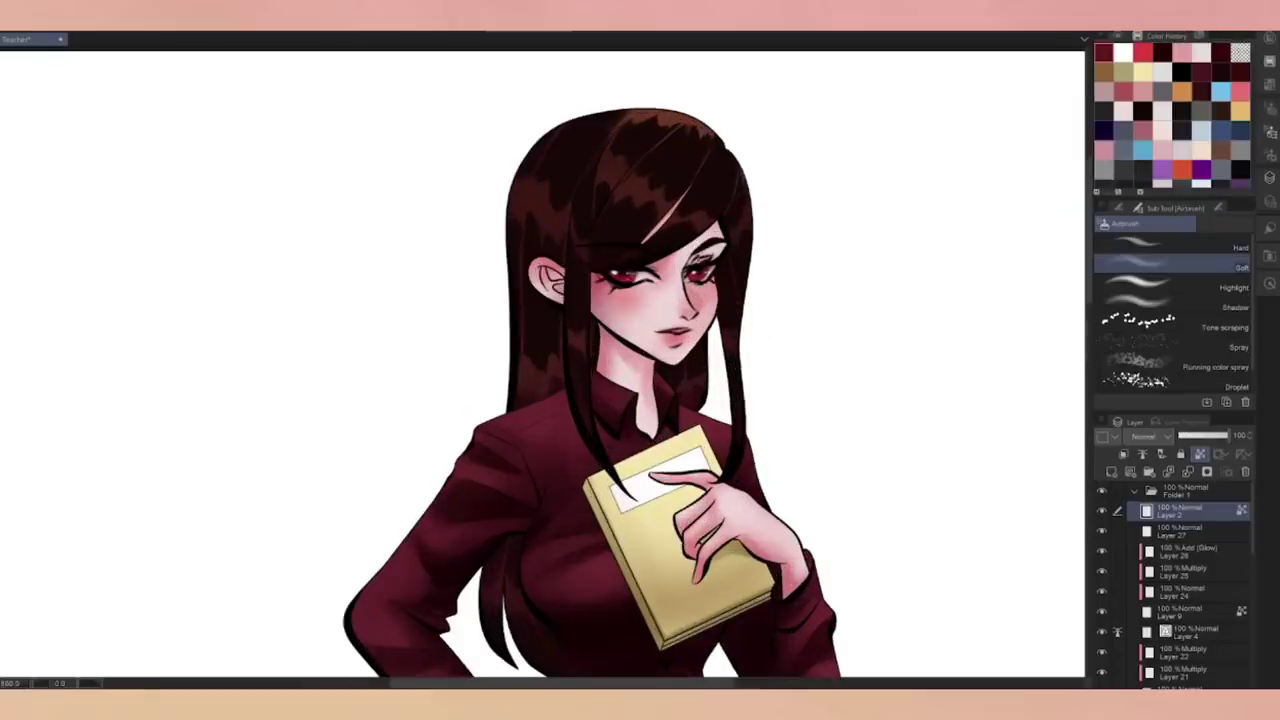
{"action": "scroll", "coordinate": [969, 336], "scroll_direction": "down", "scroll_amount": 4}
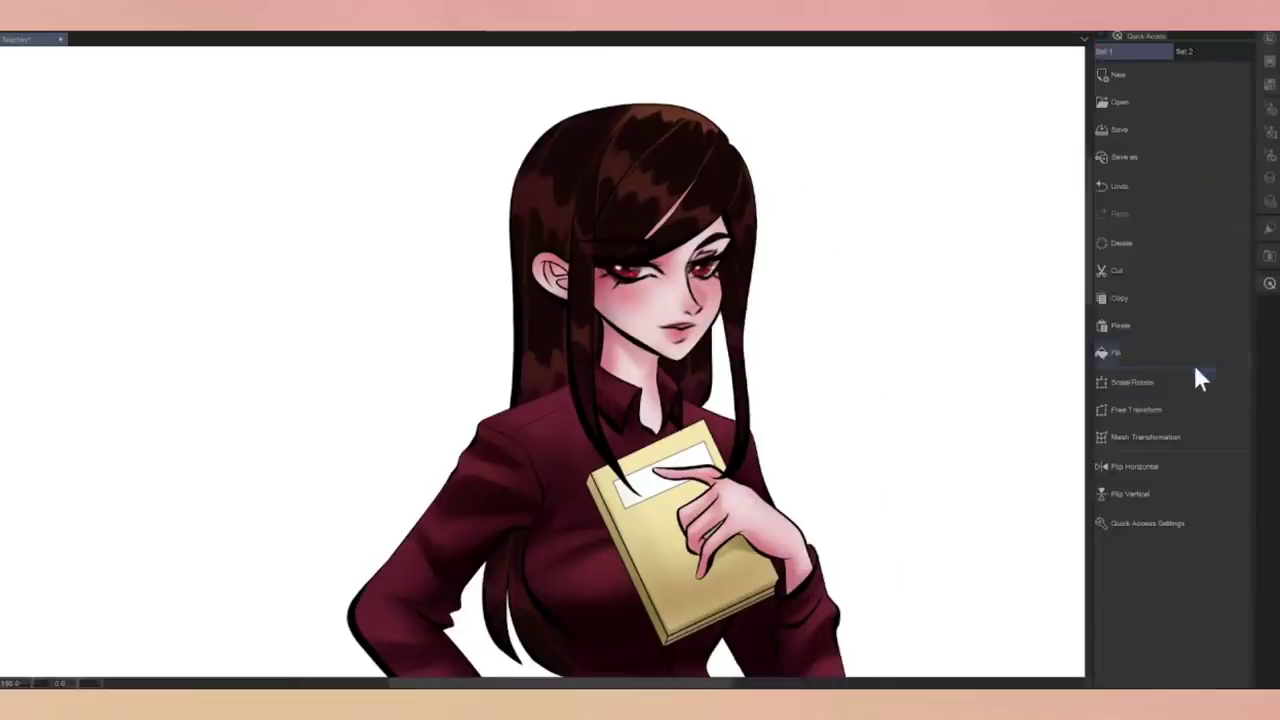
Step: Add a clipped layer above Layer 2 and recolor the lip and nose lines in red tones
{"action": "left_click", "coordinate": [1124, 455]}
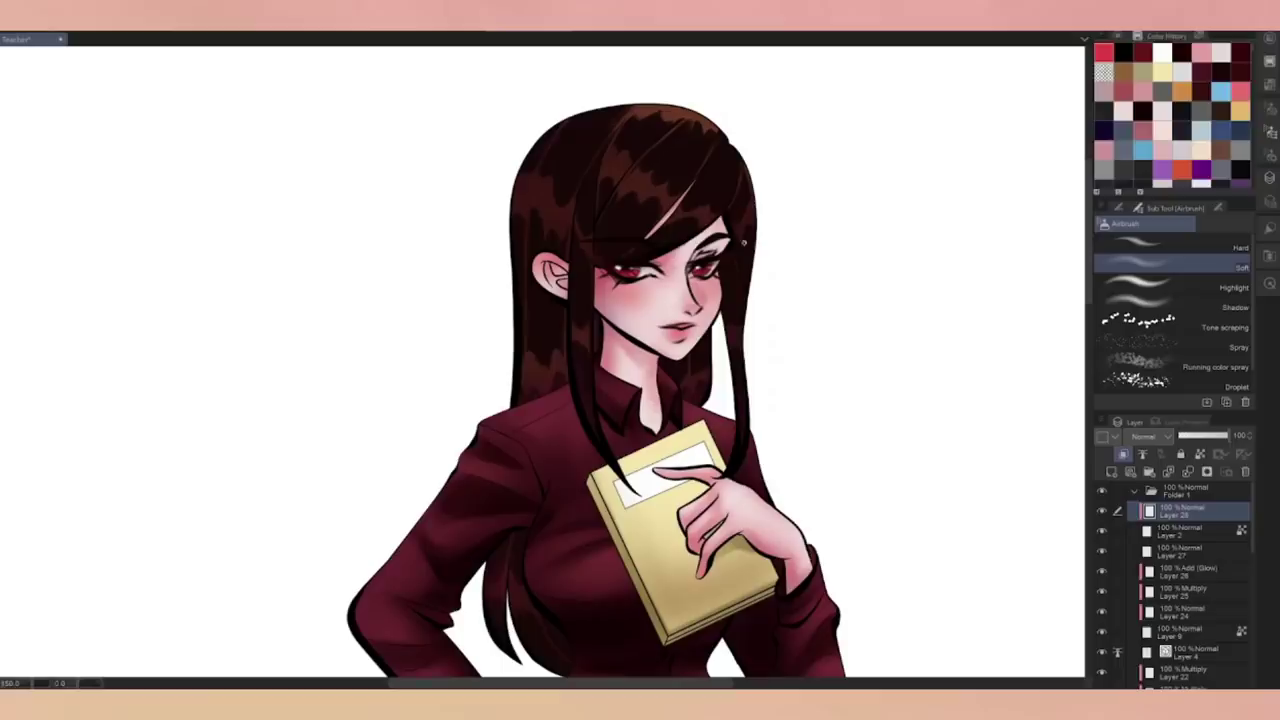
{"action": "left_click", "coordinate": [1117, 36]}
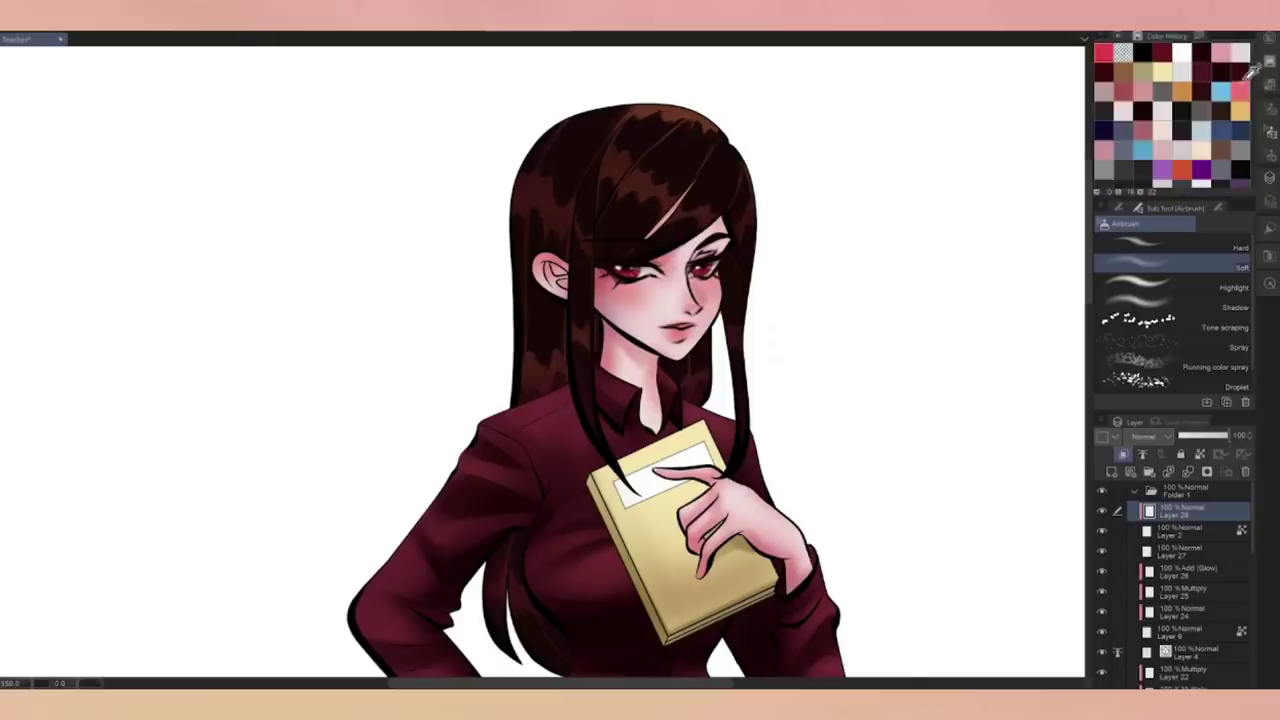
{"action": "left_click", "coordinate": [1262, 288]}
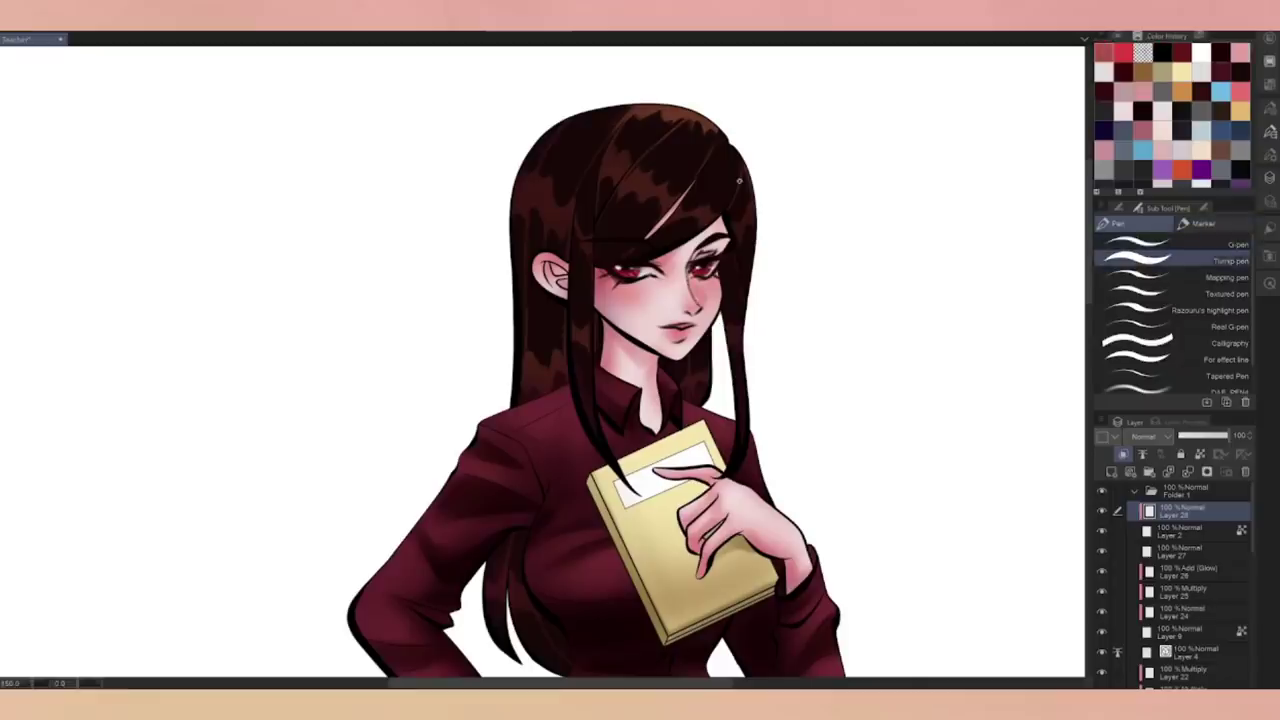
{"action": "key", "text": "b"}
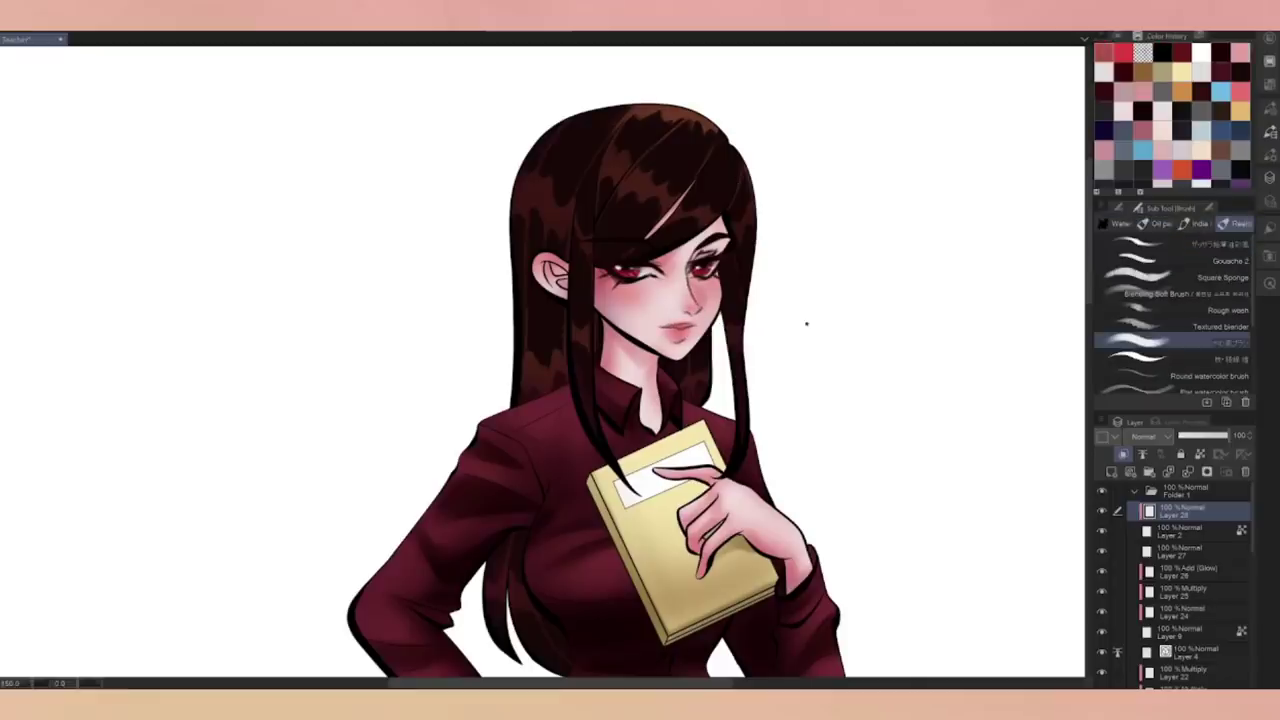
{"action": "left_click", "coordinate": [632, 246]}
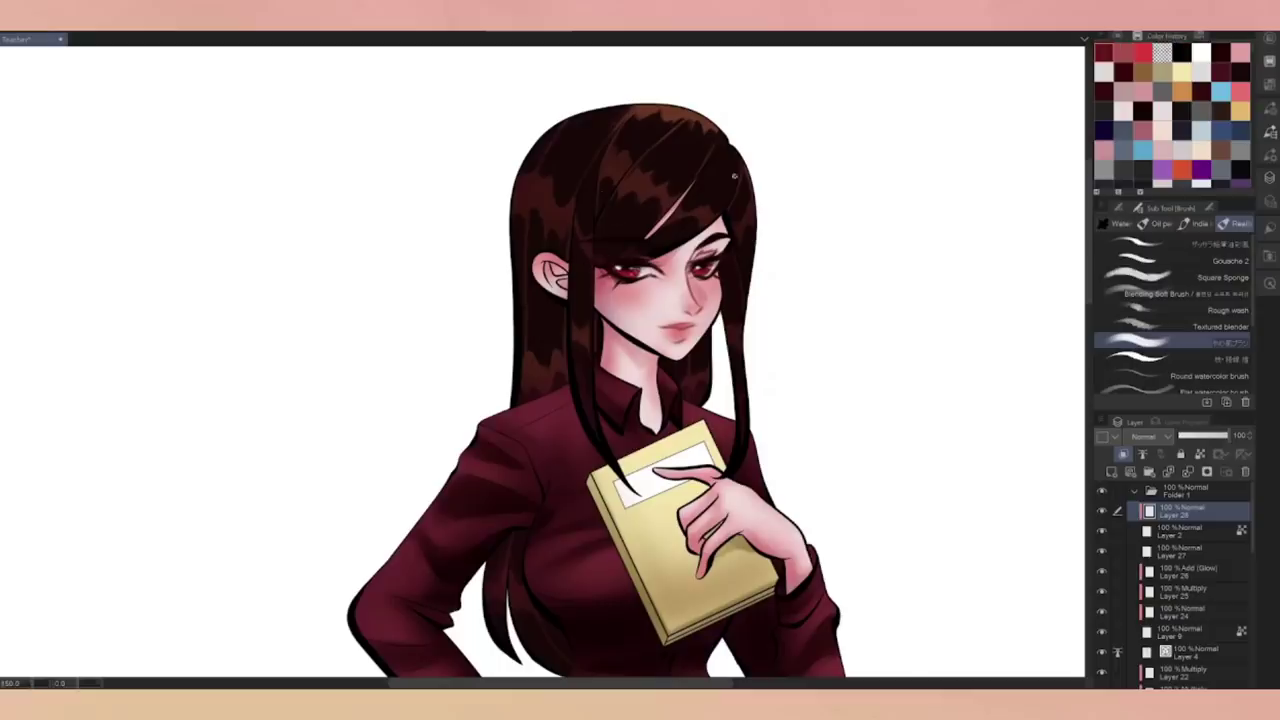
Step: Touch up the line art around the eyes on Layer 28 in dark red and black
{"action": "scroll", "coordinate": [800, 286], "scroll_direction": "down", "scroll_amount": 3}
{"action": "scroll", "coordinate": [800, 286], "scroll_direction": "up", "scroll_amount": 3}
{"action": "left_click", "coordinate": [1155, 422]}
{"action": "left_click", "coordinate": [1205, 447]}
{"action": "left_click", "coordinate": [1205, 447]}
{"action": "left_click", "coordinate": [1150, 421]}
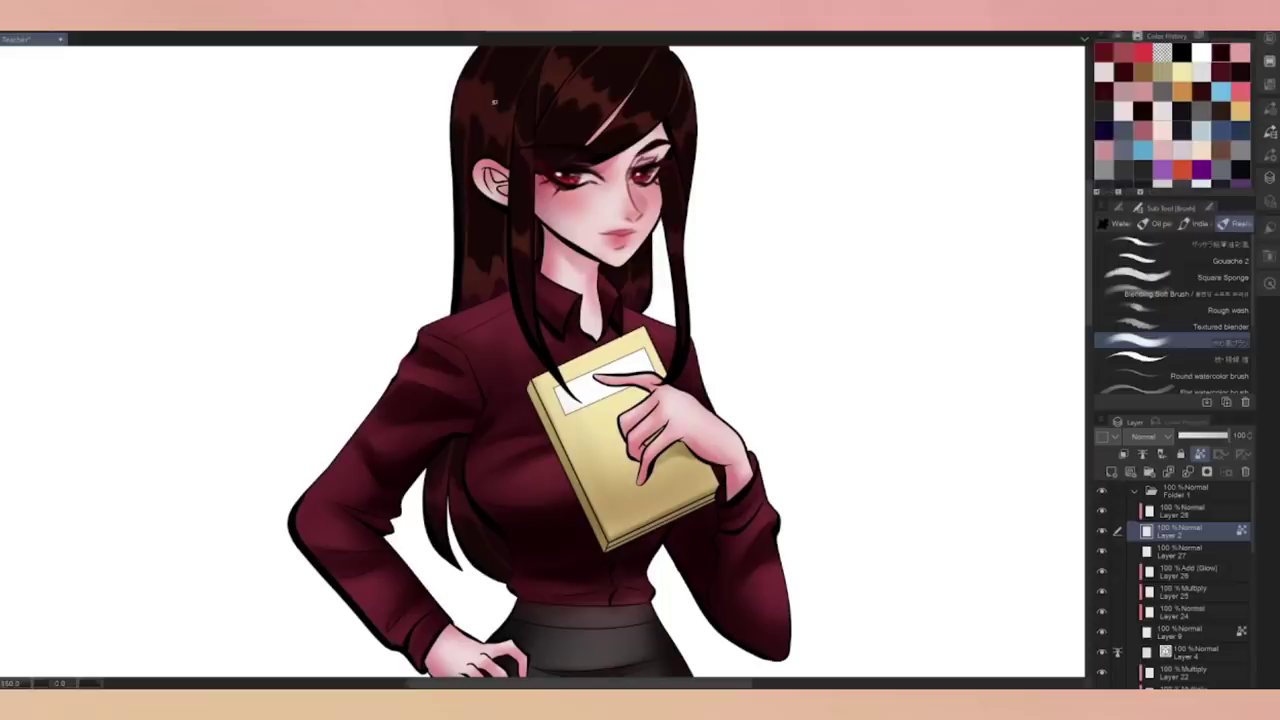
{"action": "left_click", "coordinate": [537, 168], "text": "ctrl"}
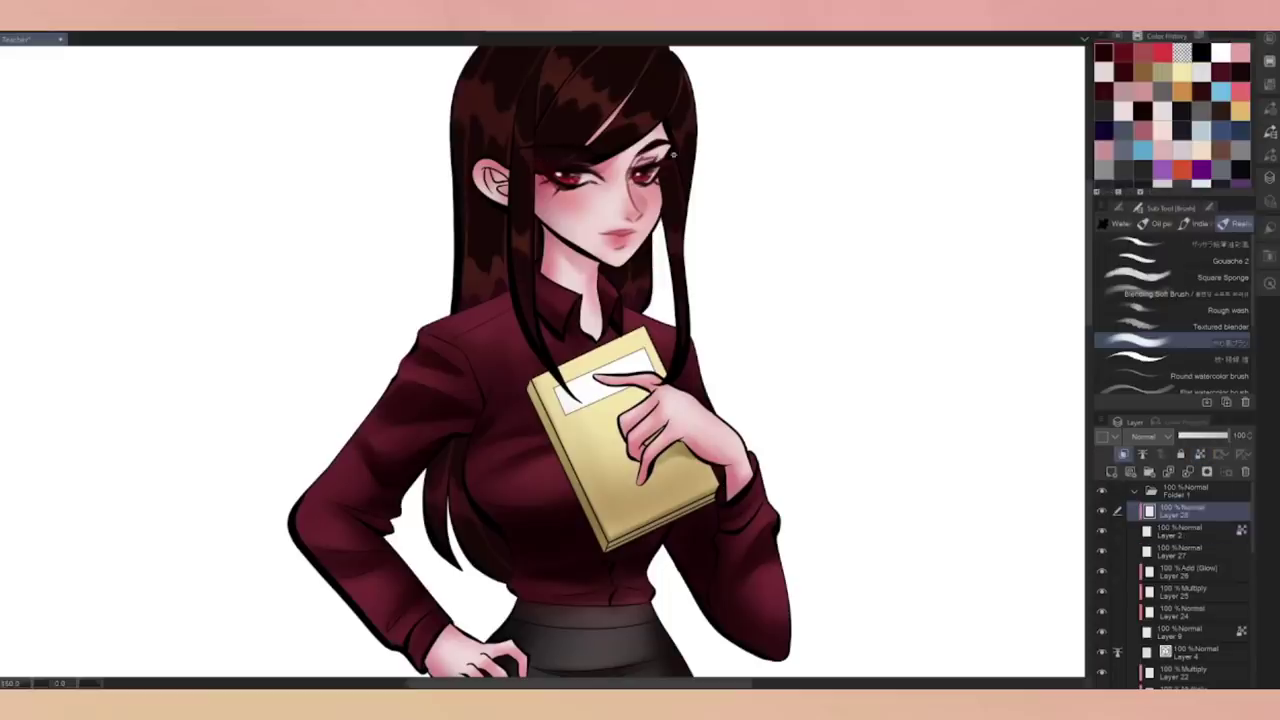
{"action": "left_click", "coordinate": [552, 177]}
{"action": "left_click", "coordinate": [574, 180]}
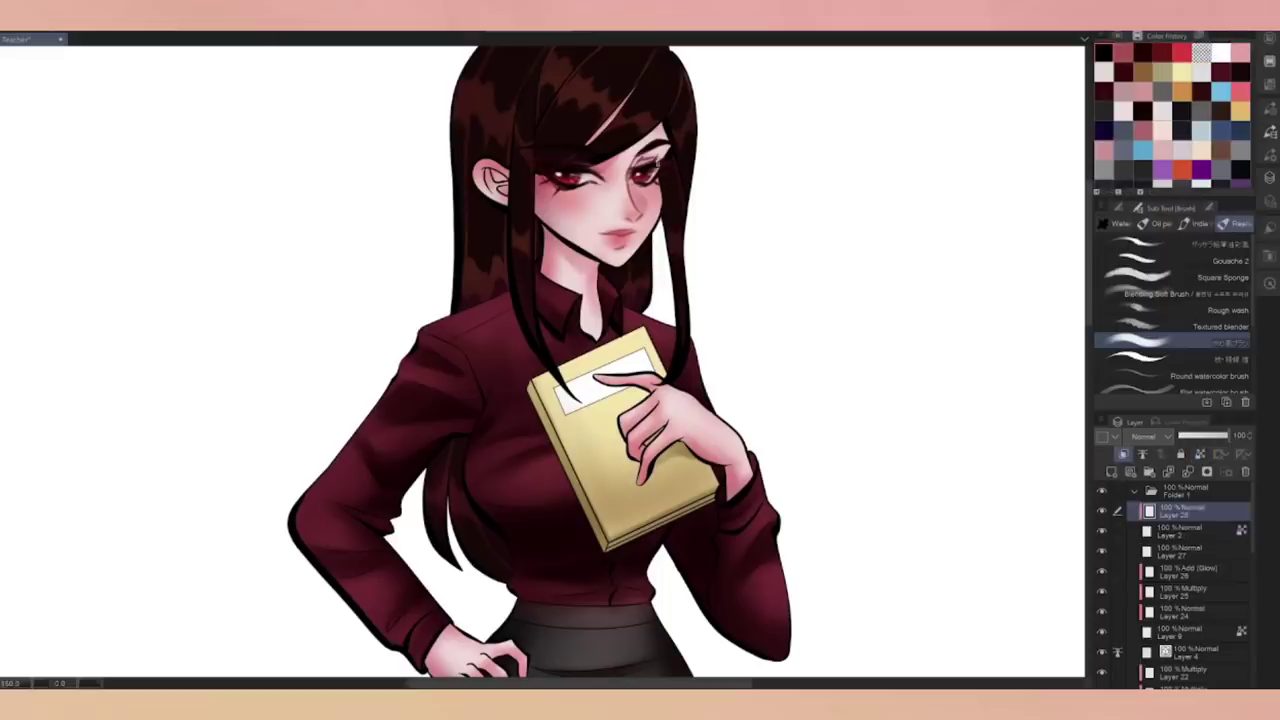
Step: Add a Normal layer beneath Layer 2 and draw fine white accents around the eyes with the Colored pencil
{"action": "left_click", "coordinate": [1120, 451]}
{"action": "left_click", "coordinate": [1195, 553]}
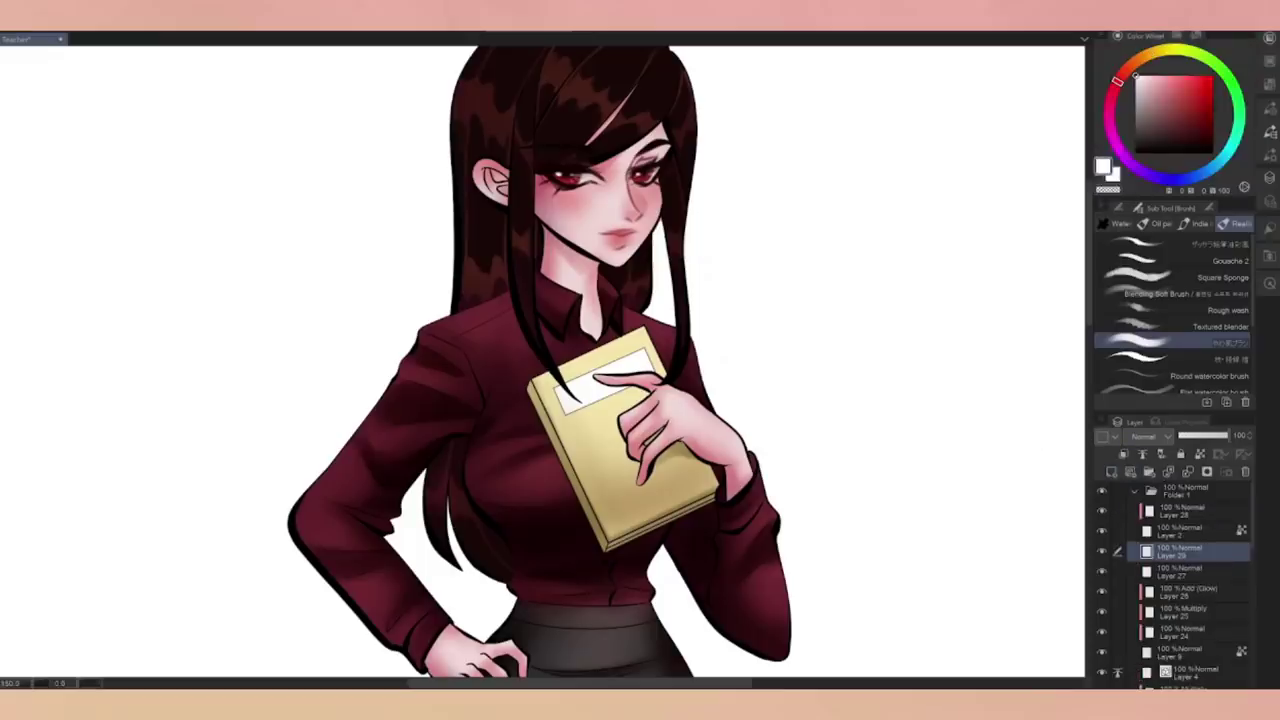
{"action": "key", "text": "p"}
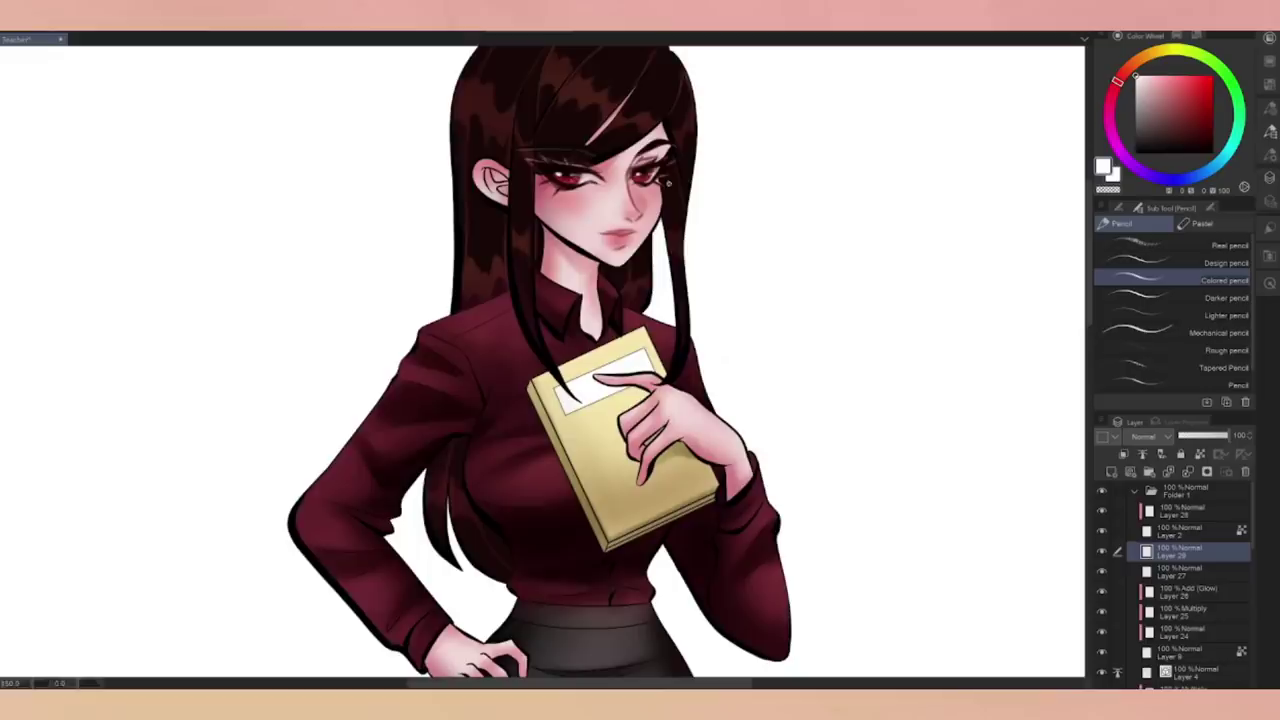
Step: Select Multiply Layer 15 and brush black shadows over both shoes
{"action": "key", "text": "ctrl+minus"}
{"action": "scroll", "coordinate": [797, 370], "scroll_direction": "up", "scroll_amount": 3}
{"action": "scroll", "coordinate": [725, 315], "scroll_direction": "down", "scroll_amount": 3}
{"action": "scroll", "coordinate": [784, 426], "scroll_direction": "down", "scroll_amount": 2}
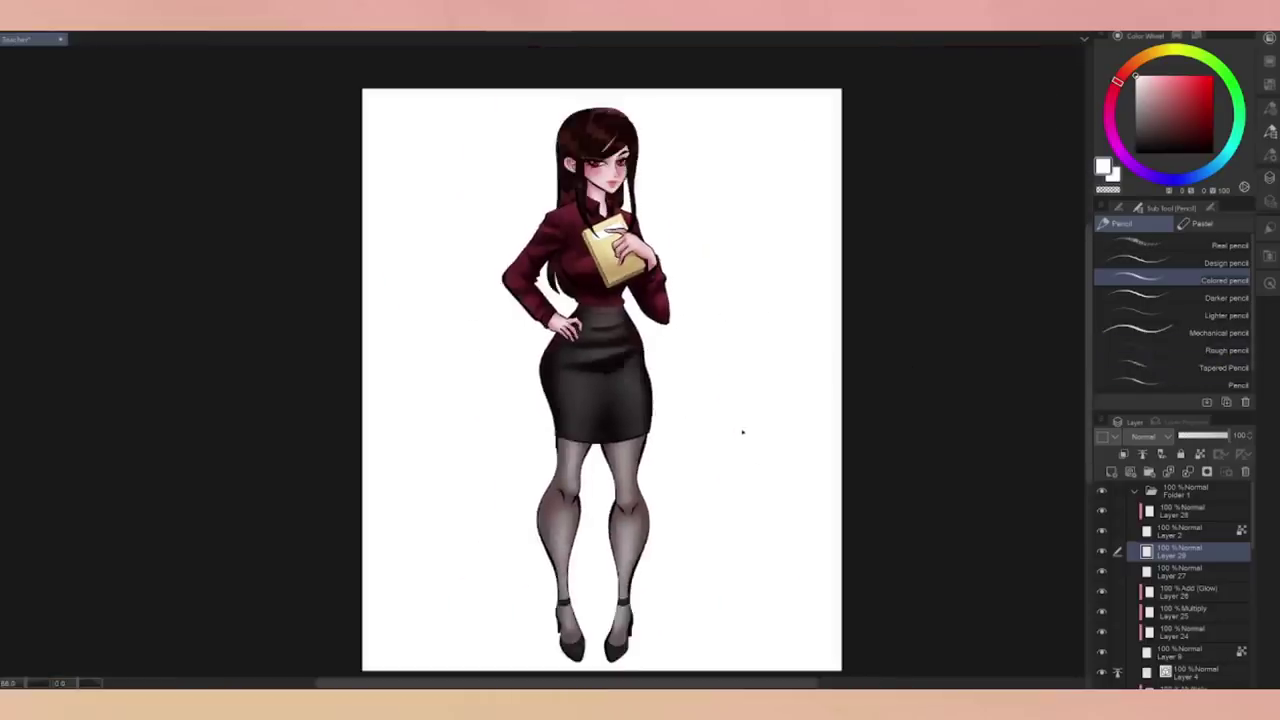
{"action": "scroll", "coordinate": [1180, 620], "scroll_direction": "down", "scroll_amount": 5}
{"action": "left_click", "coordinate": [1135, 37]}
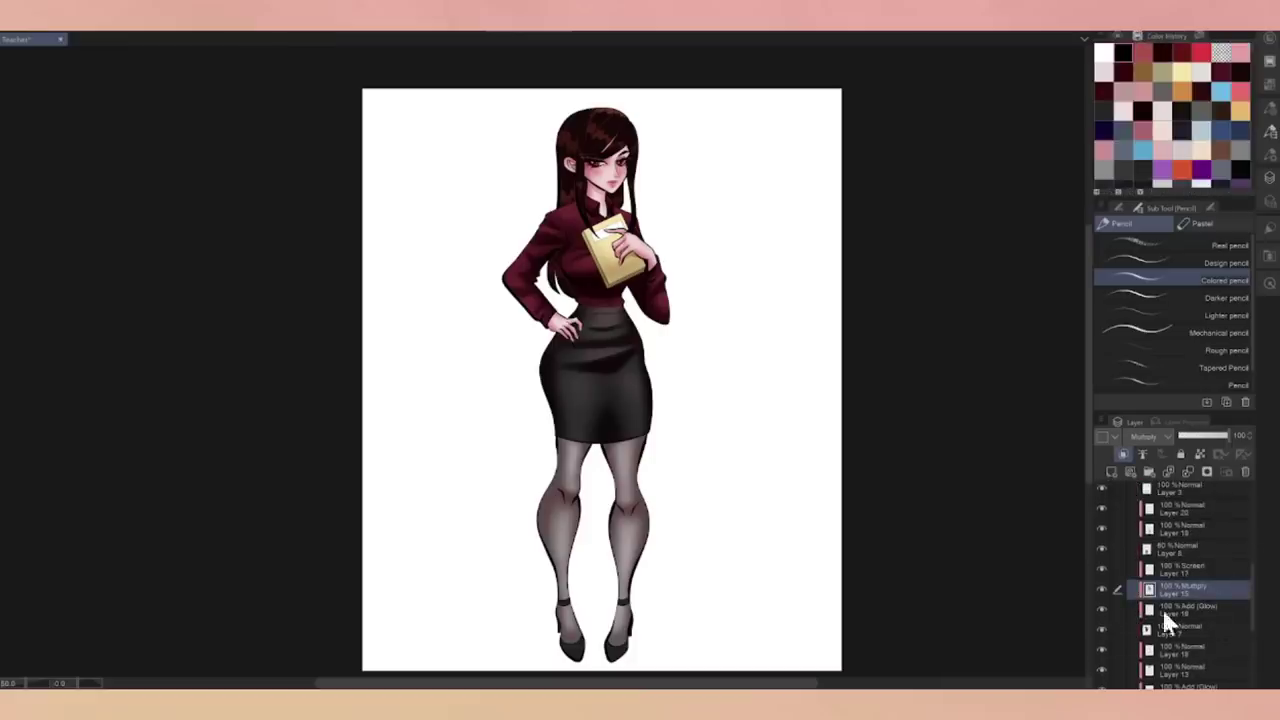
{"action": "key", "text": "b"}
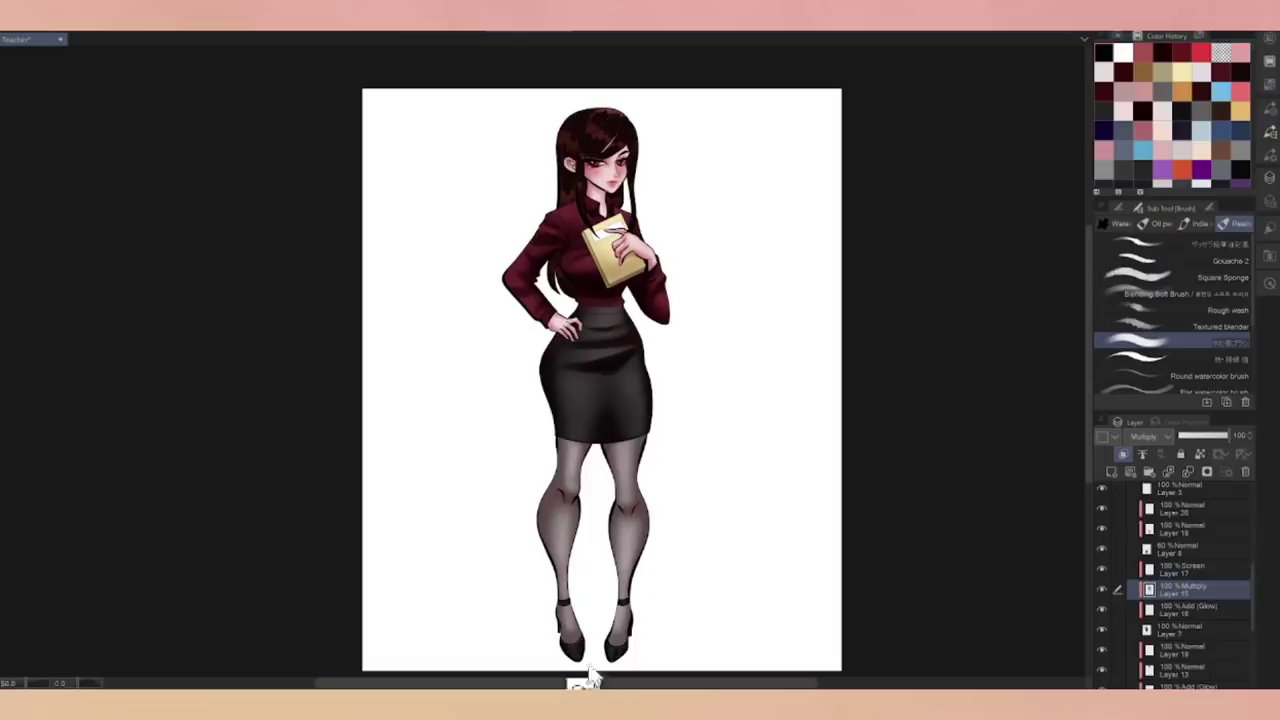
Step: Select the Add (Glow) layer beneath Layer 15 and add white highlights to the shoes
{"action": "left_click", "coordinate": [1205, 610]}
{"action": "key", "text": "b"}
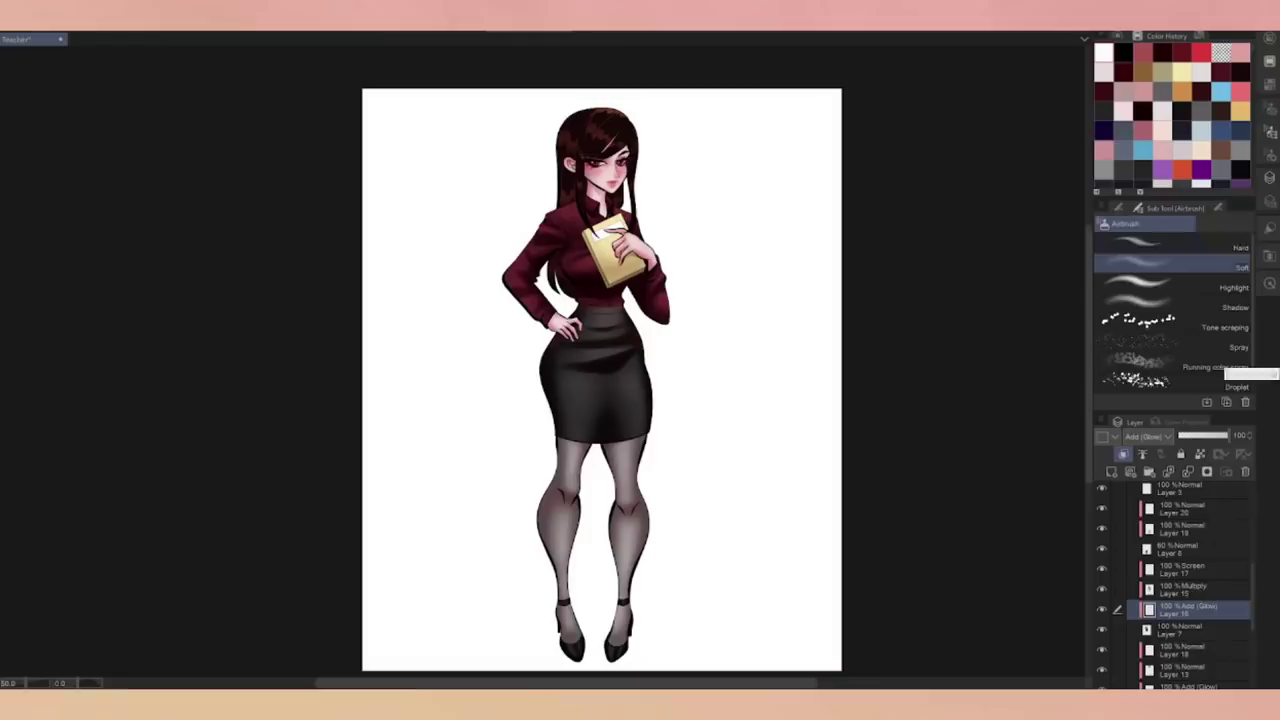
{"action": "key", "text": "b"}
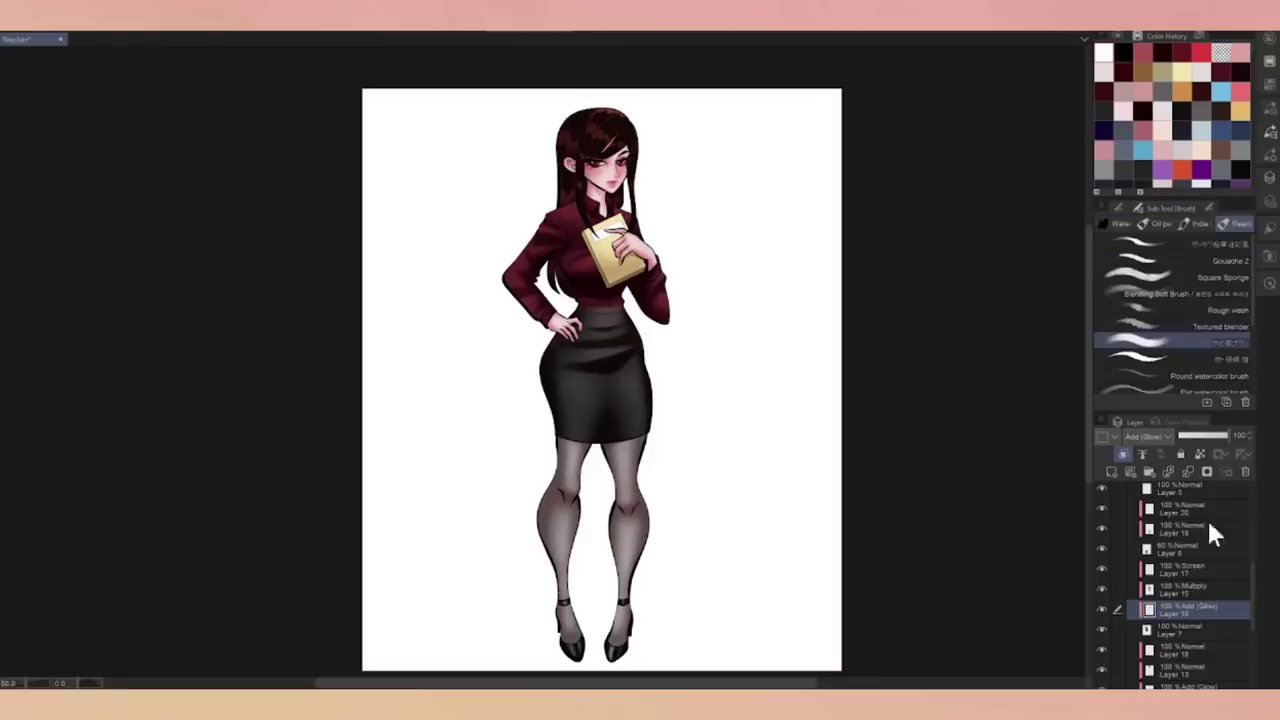